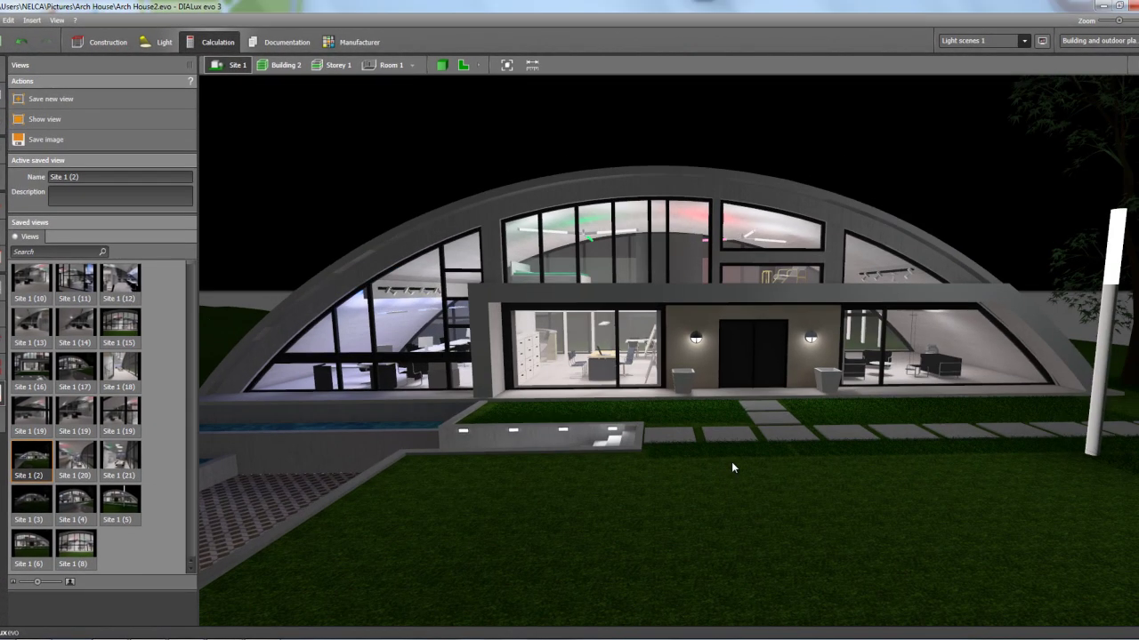
Examine the house's front facade, lawn and paved forecourt from several exterior viewpoints
left_click_drag(694, 461, 668, 483)
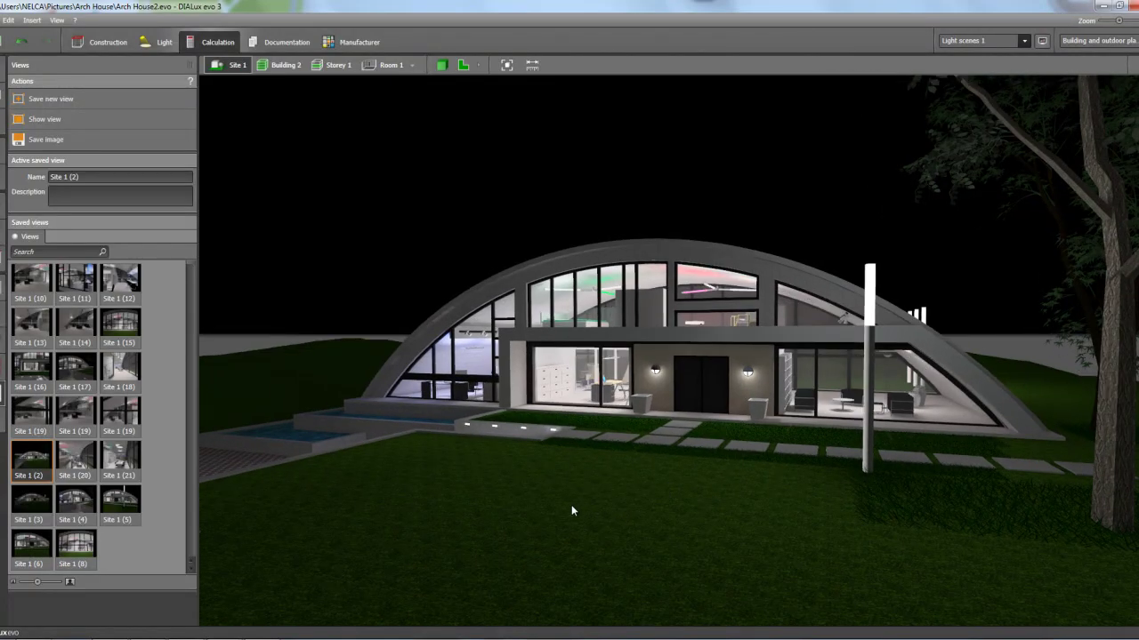
left_click_drag(546, 499, 629, 498)
scroll(715, 502, "up", 2)
middle_click_drag(717, 502, 718, 462)
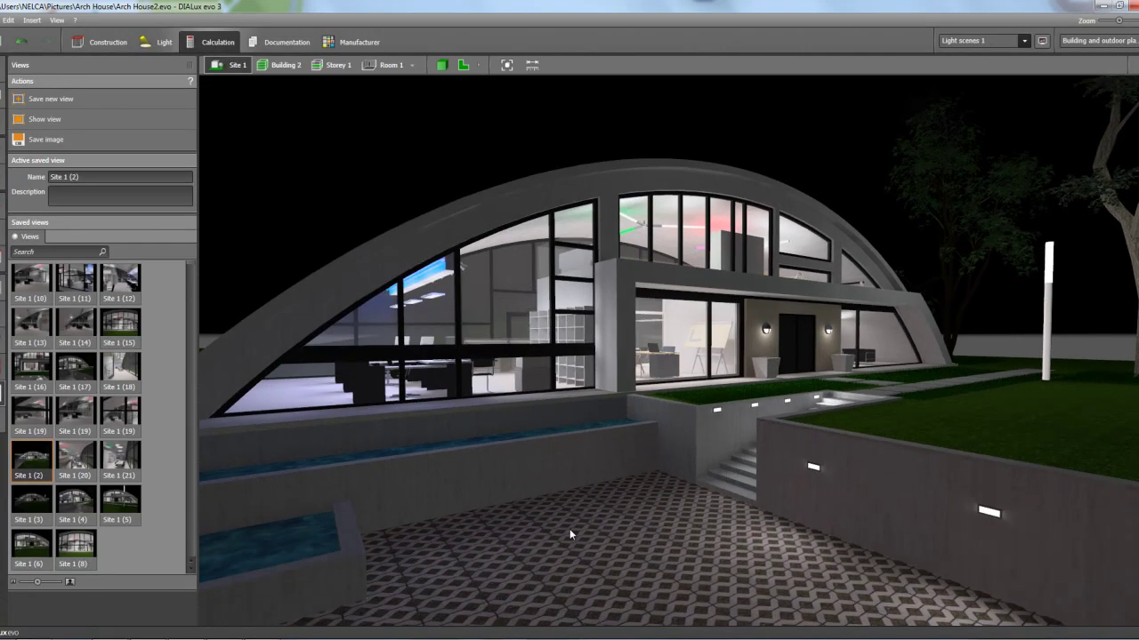
left_click_drag(657, 529, 594, 446)
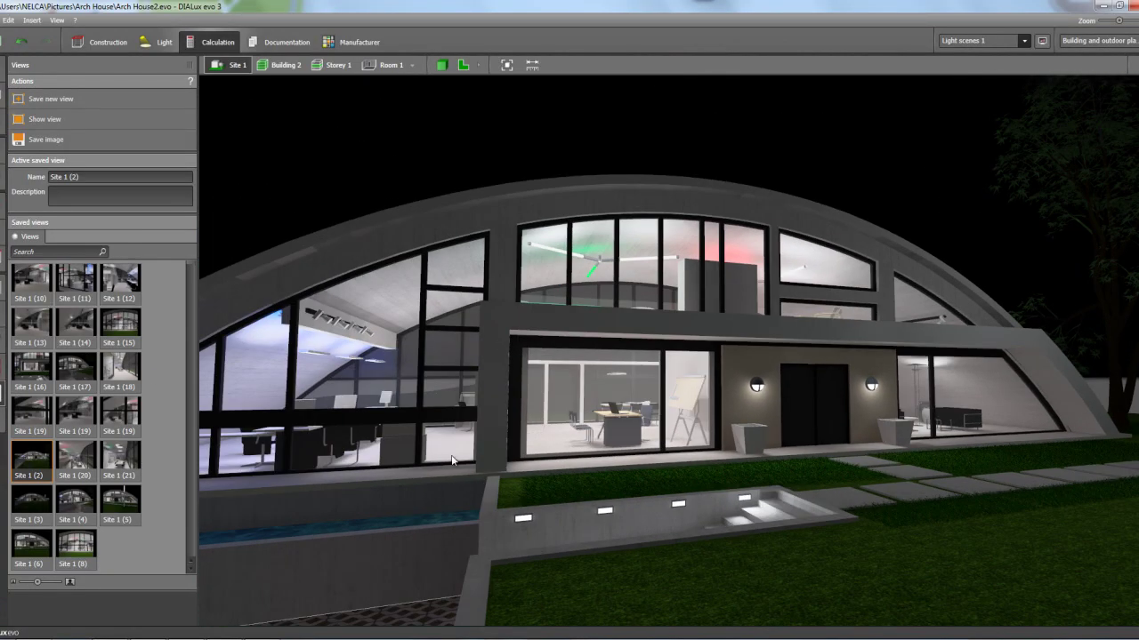
Load the saved view Site 1 (15) and fit the whole site in the standard 3D view
left_click(118, 332)
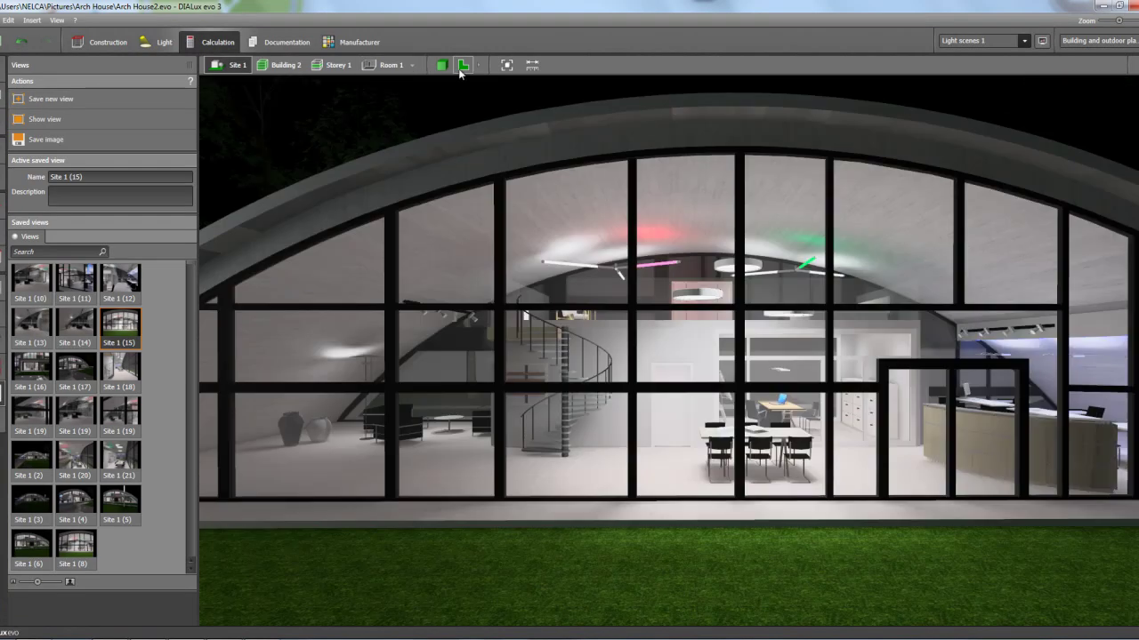
left_click(462, 68)
left_click(442, 68)
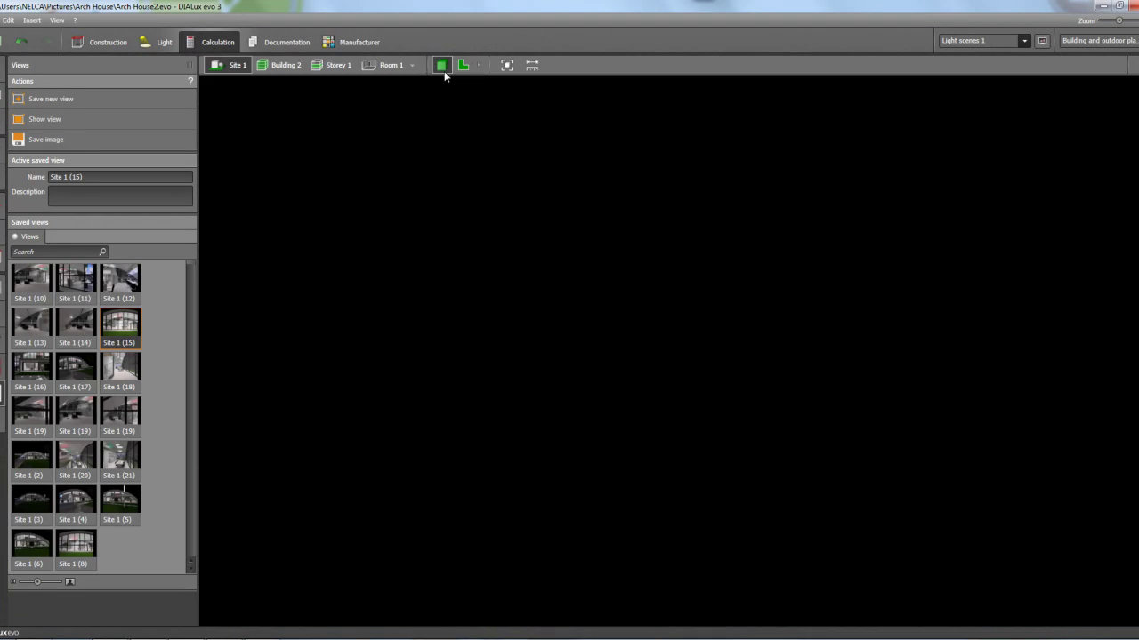
left_click(506, 65)
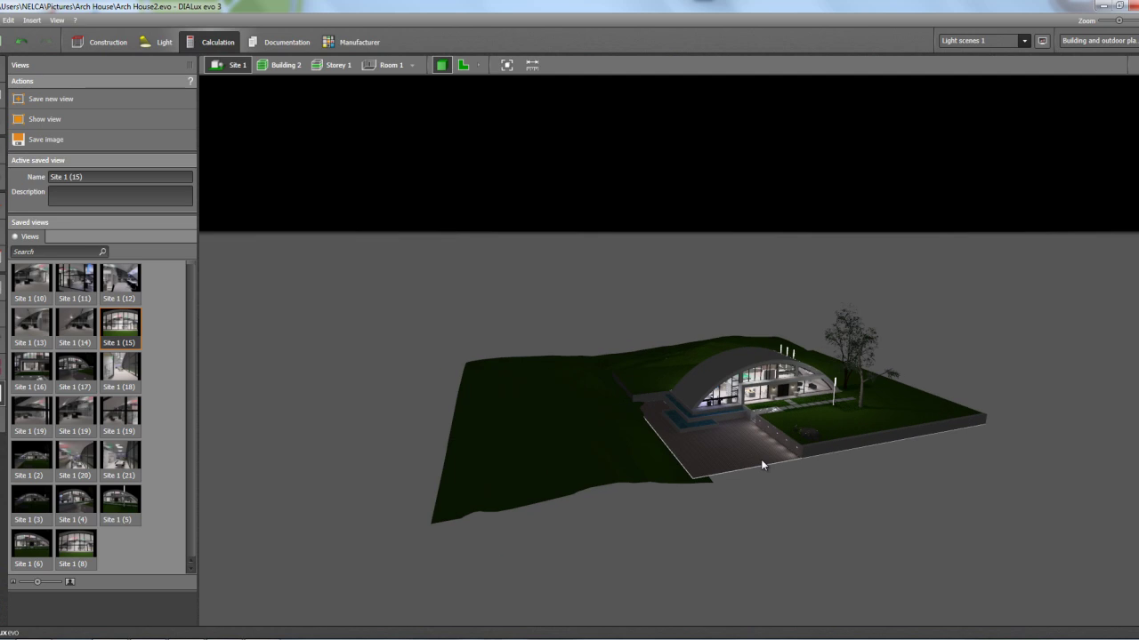
Examine the lit front facade up close, moving round to the paved forecourt with the pools and recessed wall lights
scroll(760, 459, "up", 6)
right_click_drag(733, 446, 738, 432)
scroll(737, 432, "up", 2)
middle_click_drag(737, 432, 734, 414)
middle_click_drag(687, 345, 359, 222)
right_click_drag(411, 333, 341, 345)
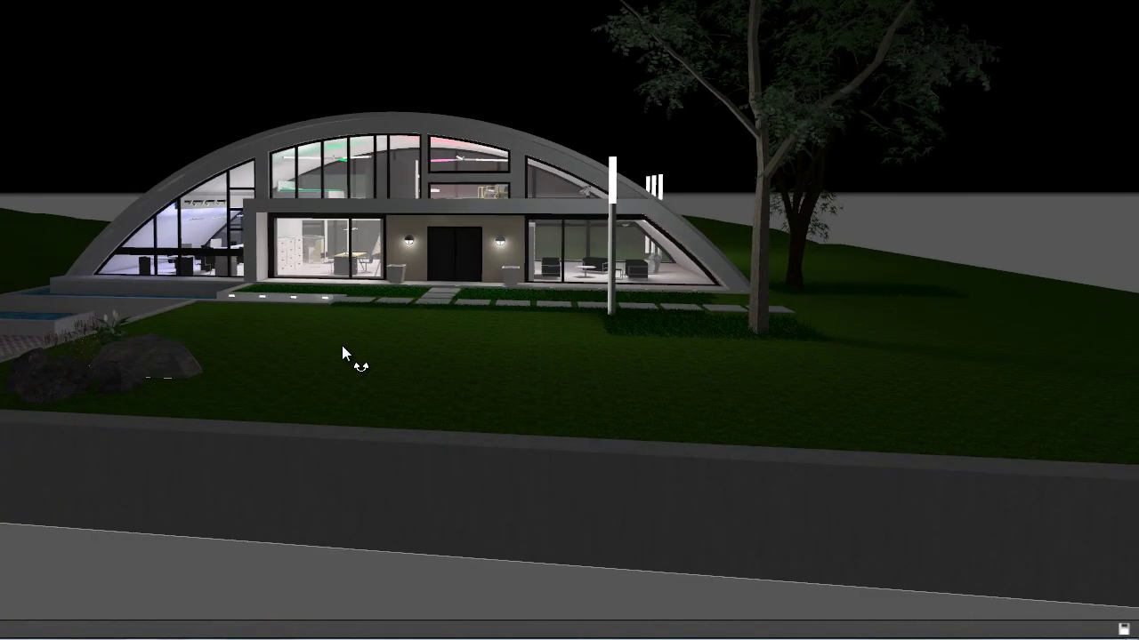
scroll(369, 326, "up", 8)
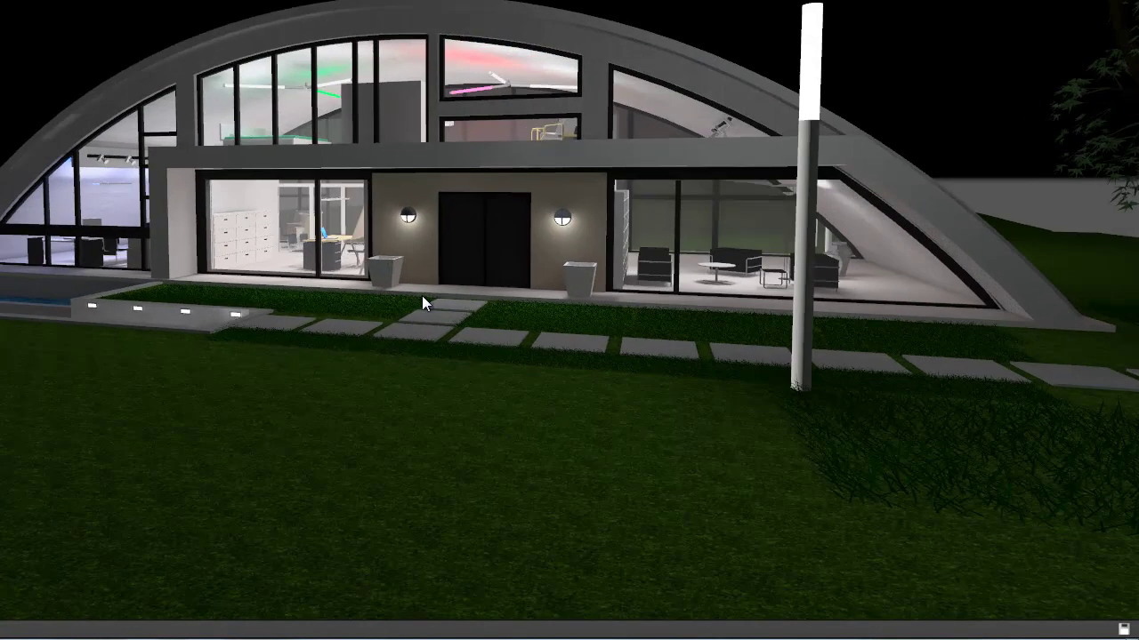
middle_click_drag(178, 355, 306, 334)
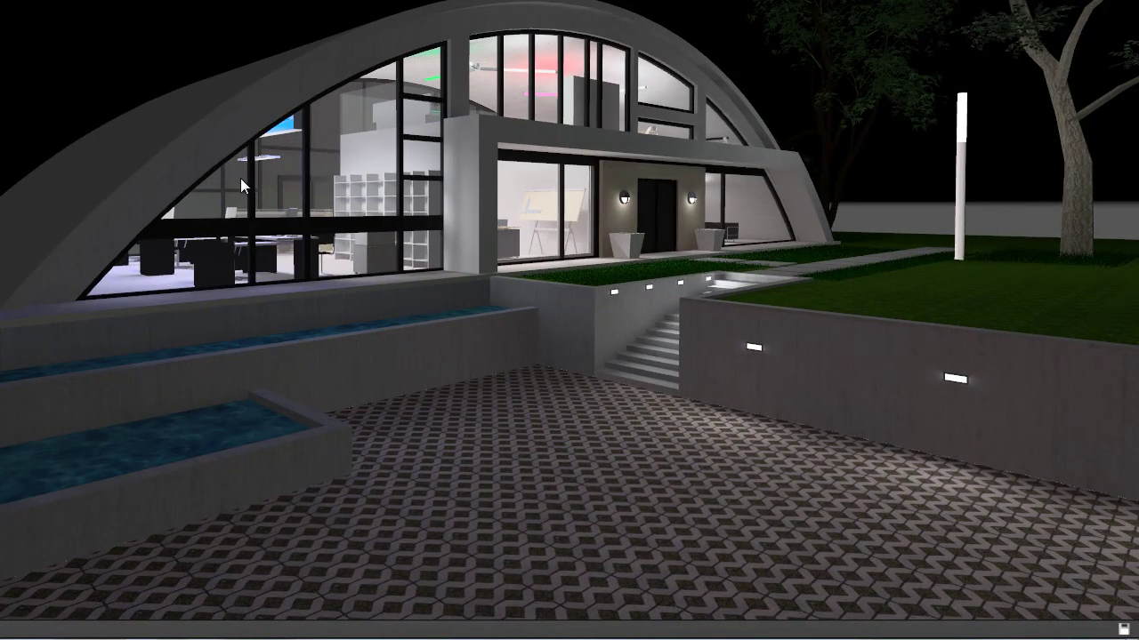
Examine the fully glazed rear facade and the interior lighting behind it from the back lawn
right_click_drag(165, 416, 317, 440)
scroll(354, 226, "up", 4)
right_click_drag(210, 386, 310, 391)
middle_click_drag(289, 377, 466, 414)
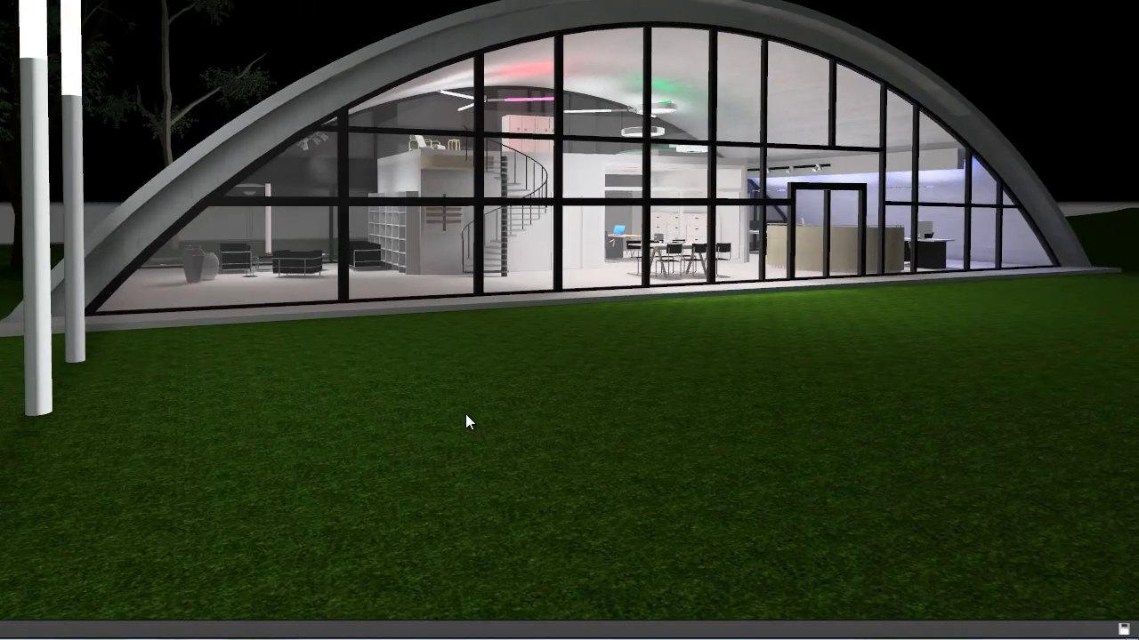
scroll(384, 433, "up", 3)
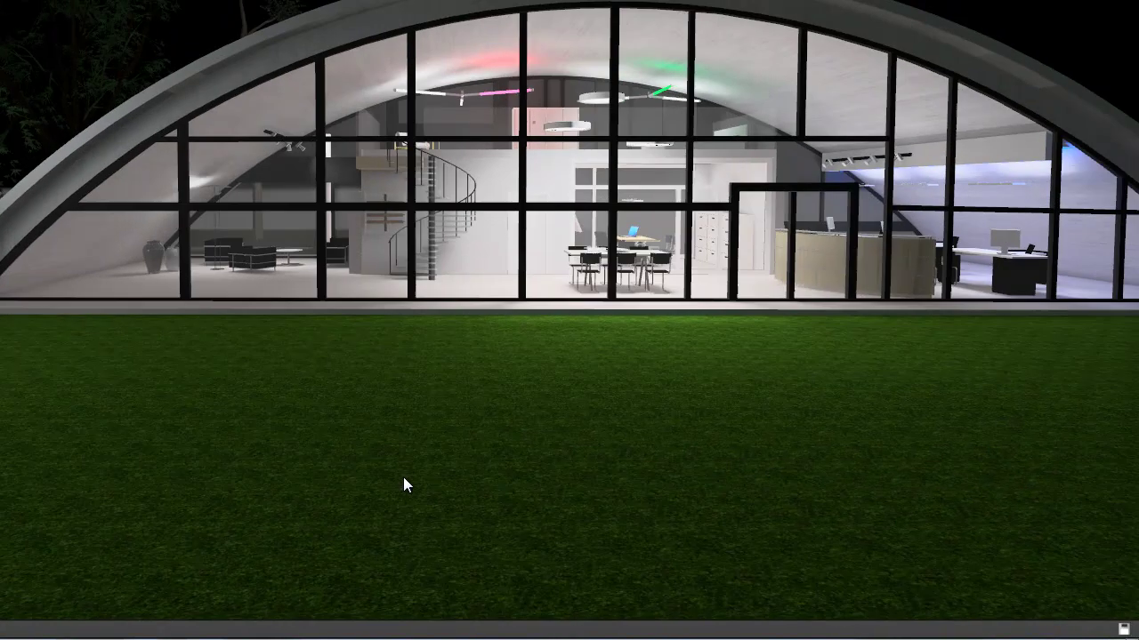
right_click_drag(432, 487, 407, 478)
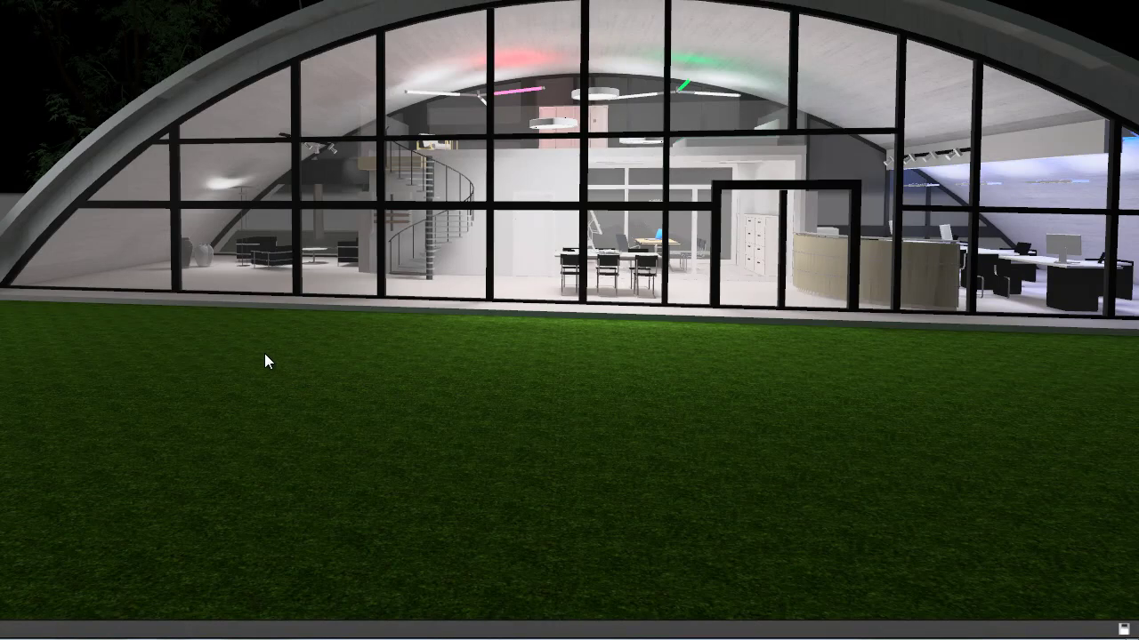
middle_click_drag(265, 353, 243, 369)
right_click_drag(235, 373, 247, 369)
middle_click_drag(449, 386, 309, 408)
right_click_drag(495, 422, 457, 435)
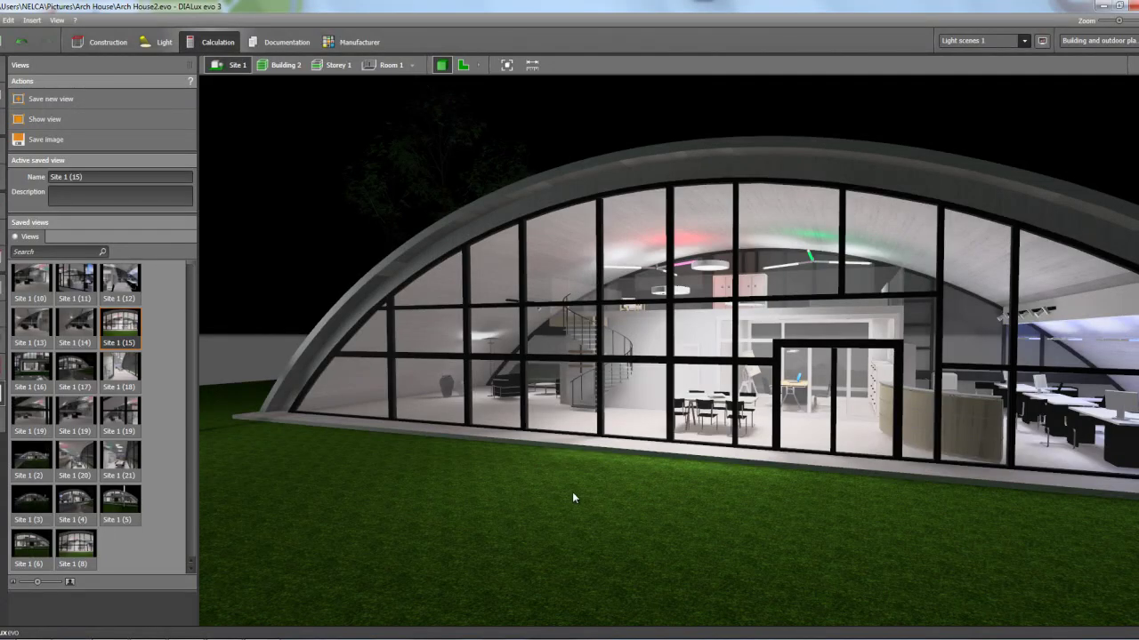
Inspect the front windows, the entrance wall lights and the pool side of the house at close range
left_click_drag(522, 462, 716, 470)
left_click_drag(626, 480, 653, 467)
middle_click_drag(485, 420, 634, 461)
scroll(638, 498, "up", 5)
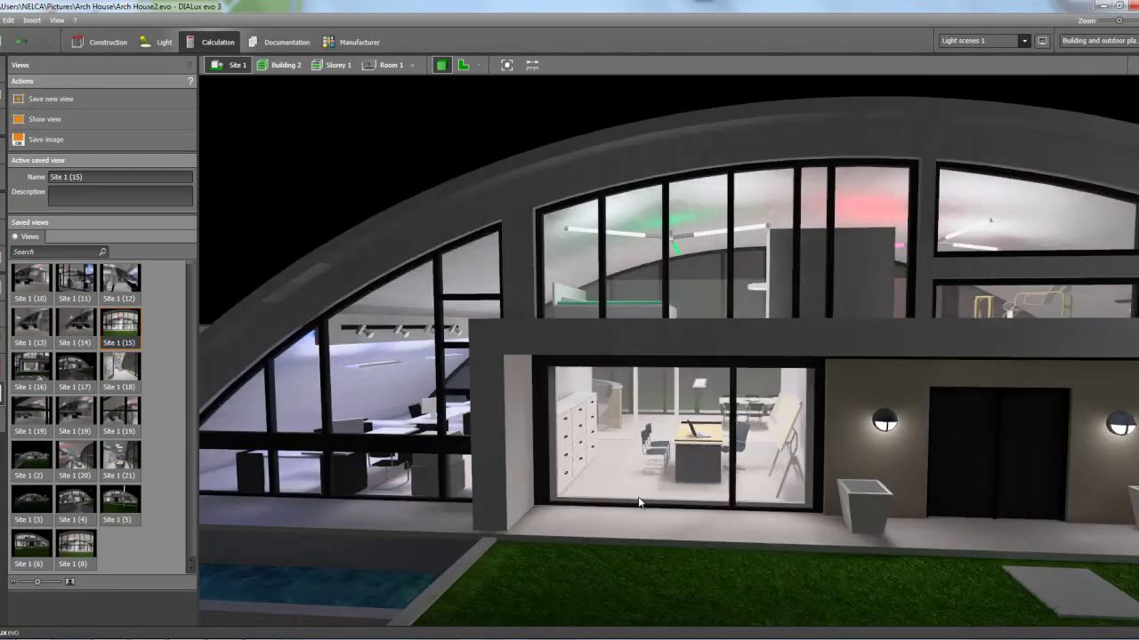
mouse_move(622, 500)
middle_mouse_down()
mouse_move(755, 463)
mouse_move(631, 498)
mouse_move(607, 491)
middle_mouse_up()
scroll(584, 455, "up", 1)
middle_click_drag(744, 486, 609, 456)
left_click_drag(610, 458, 565, 451)
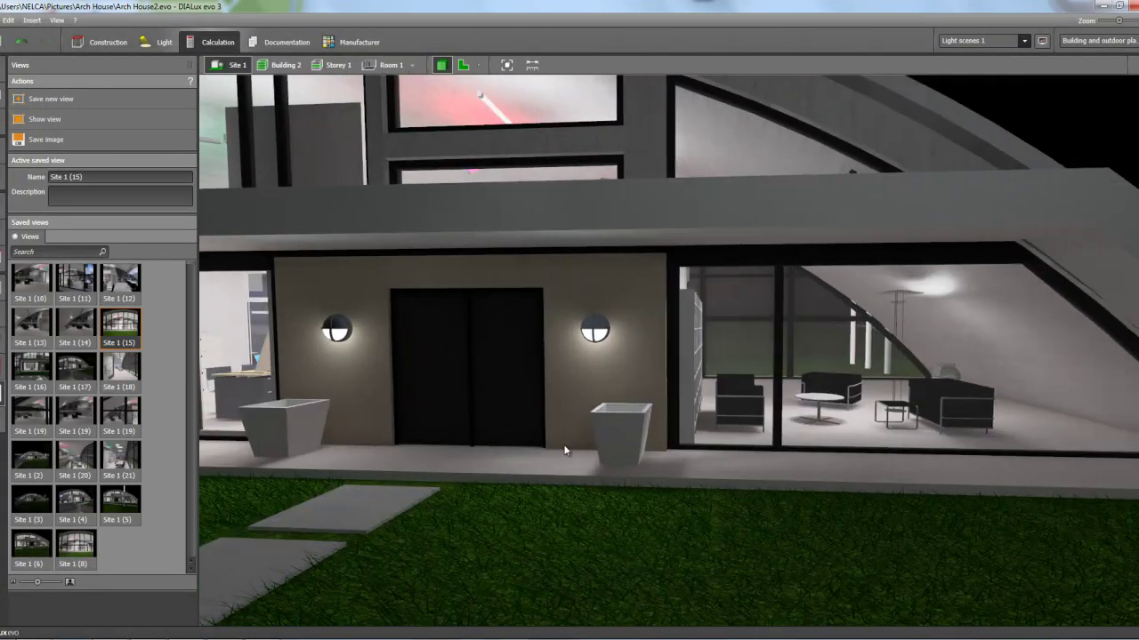
left_click_drag(735, 487, 579, 460)
left_click_drag(493, 434, 782, 388)
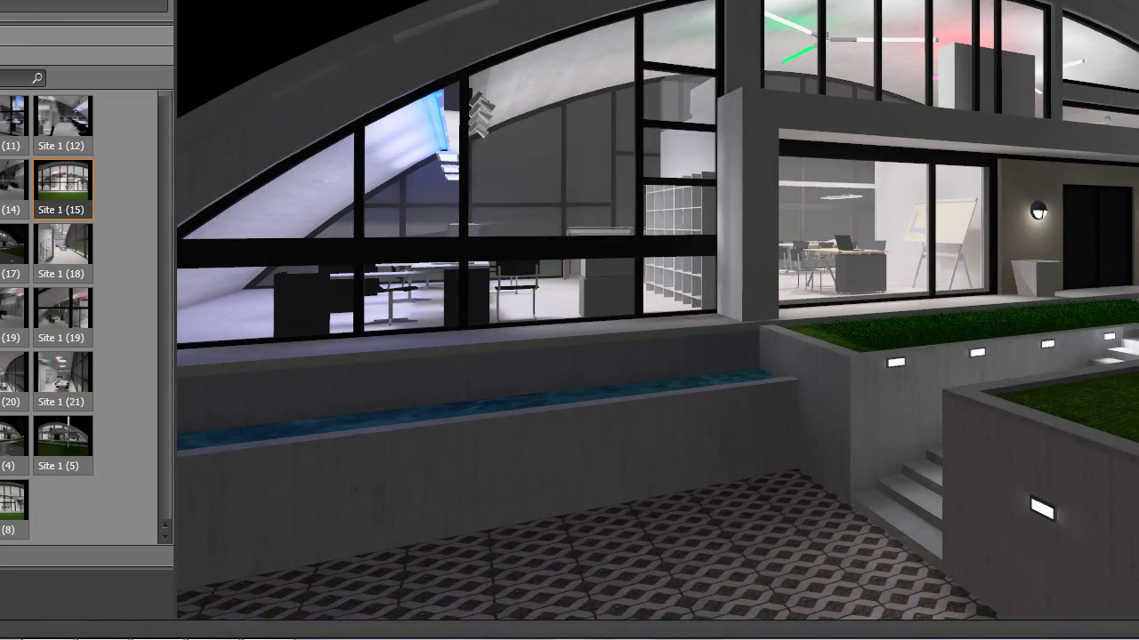
Inspect the interior around the spiral staircase from saved views Site 1 (20) and Site 1 (19), and return to Site 1 (2)
left_click(4, 391)
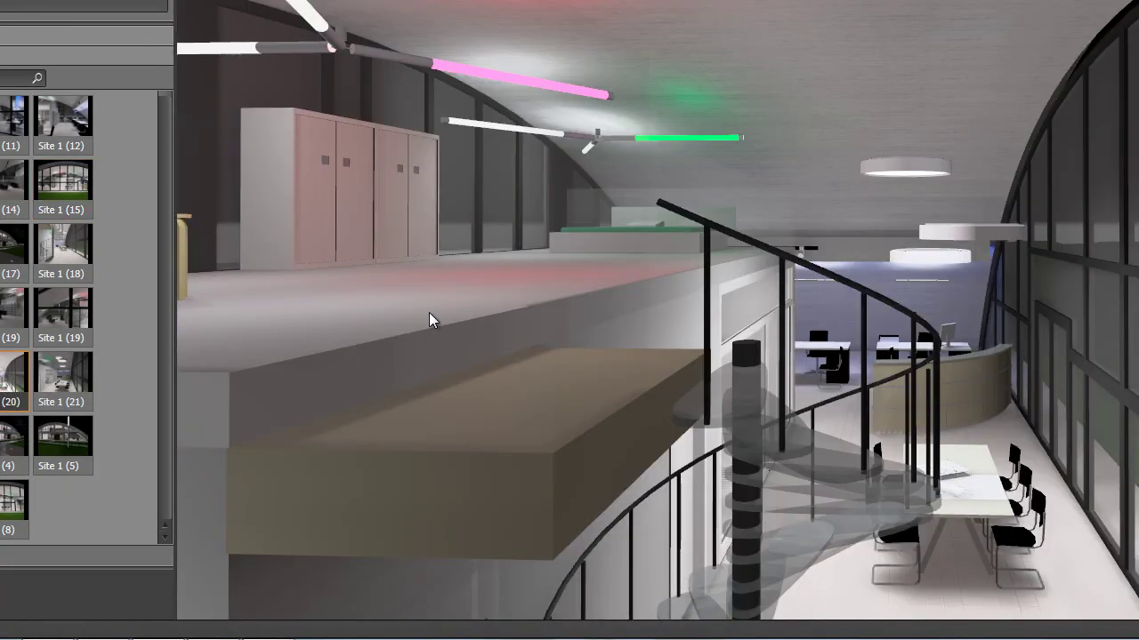
left_click_drag(430, 315, 492, 225)
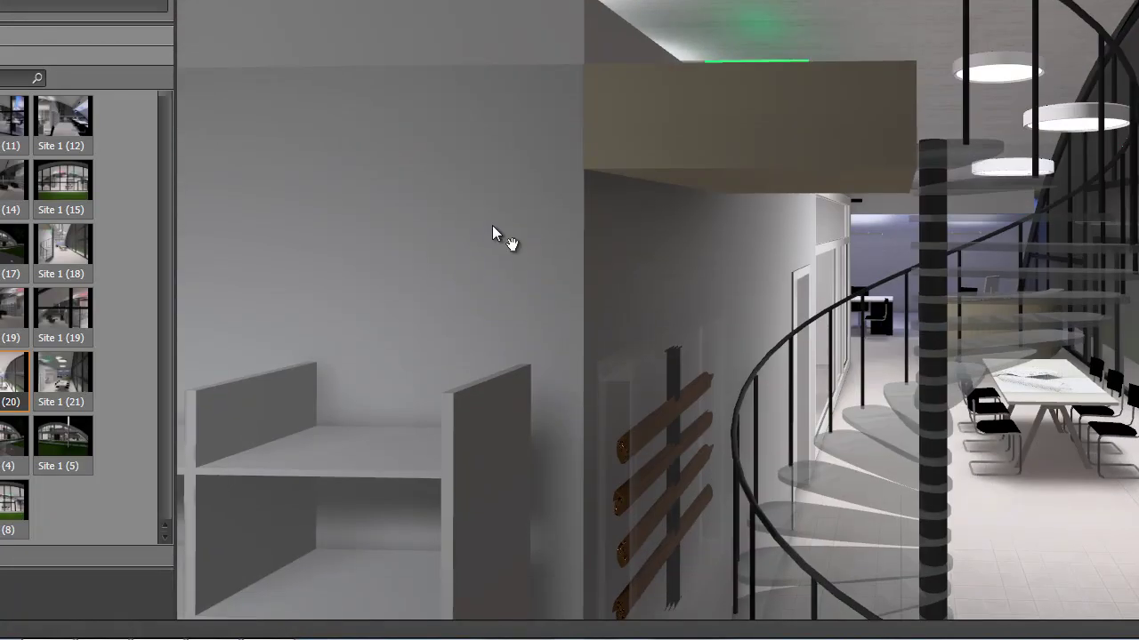
middle_click_drag(491, 225, 496, 226)
right_click_drag(588, 329, 563, 340)
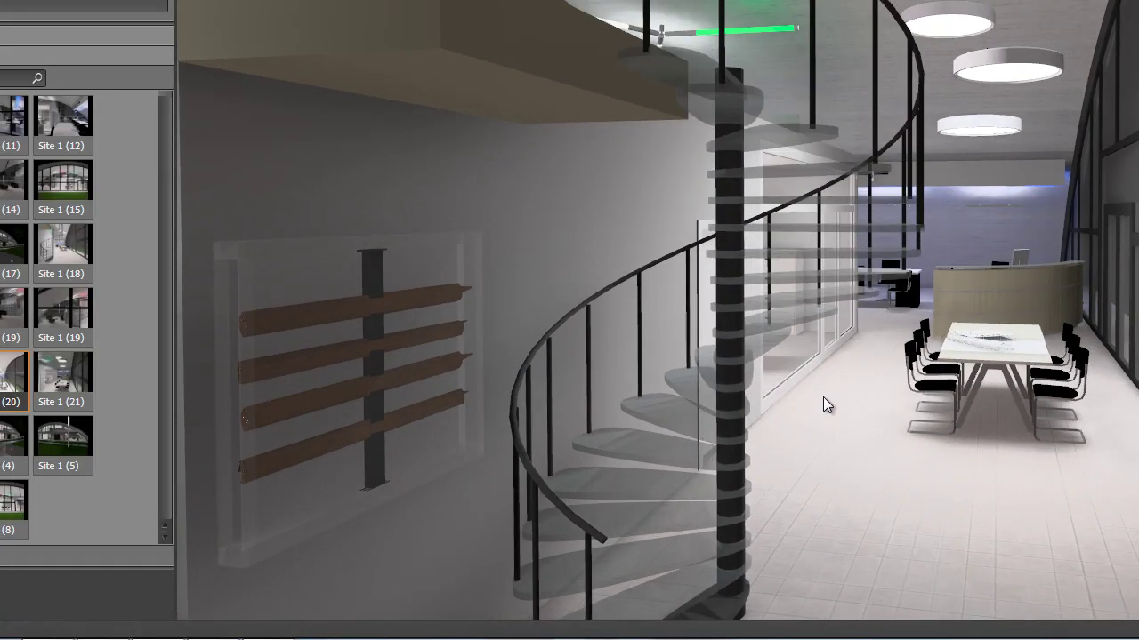
left_click(59, 305)
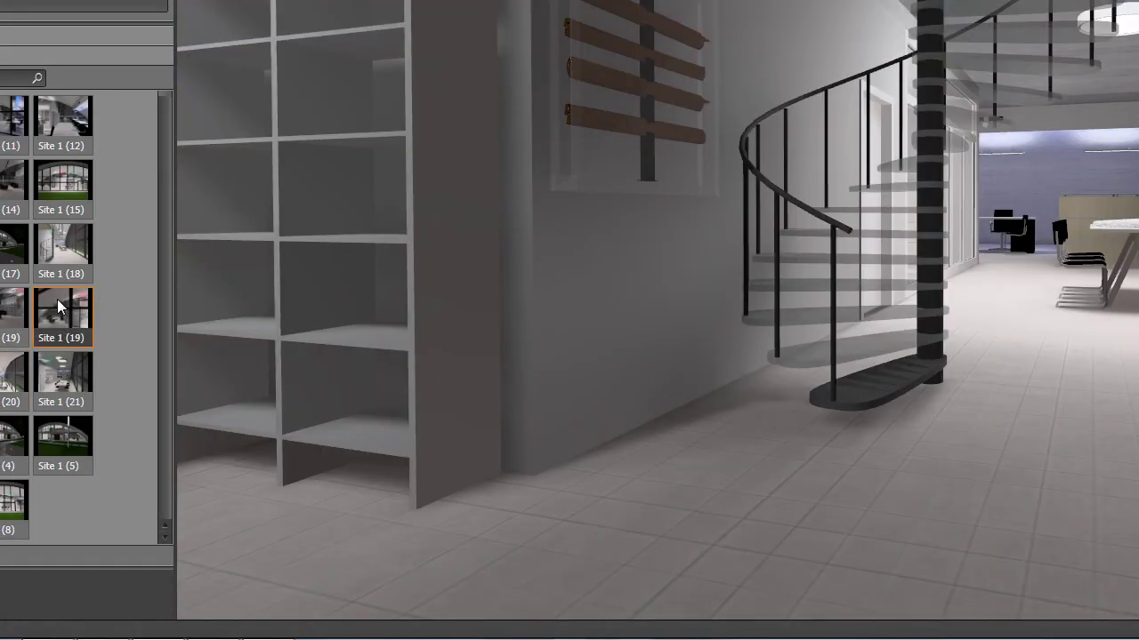
left_click(18, 447)
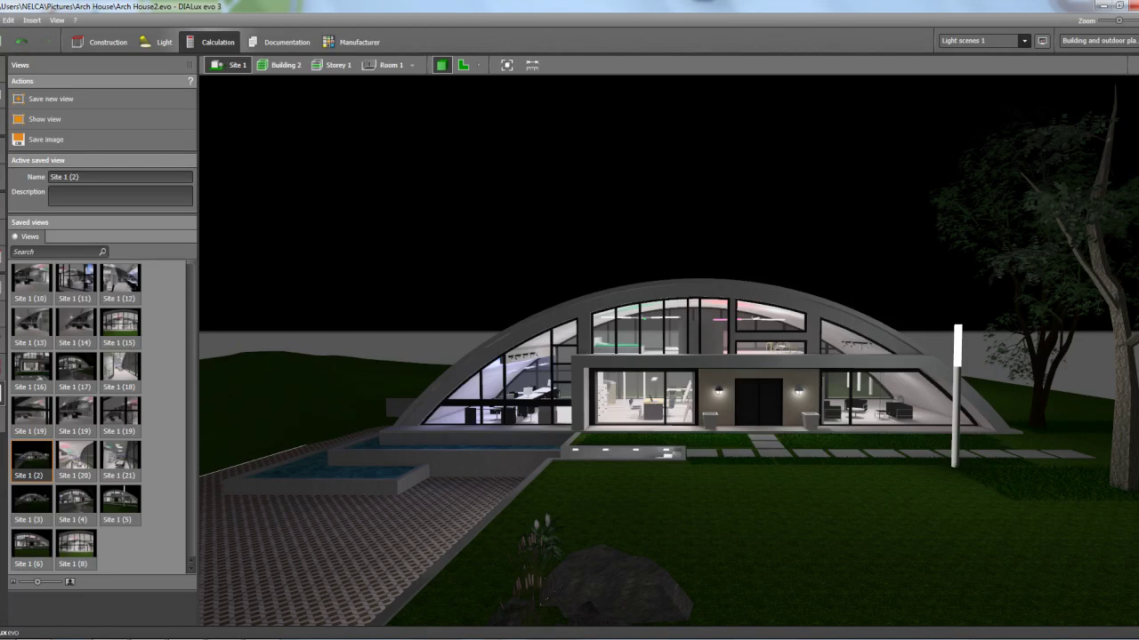
Switch to the DIALux Facebook page and read the full terms of the featured project competition 09/2014
mouse_move(147, 639)
mouse_move(182, 637)
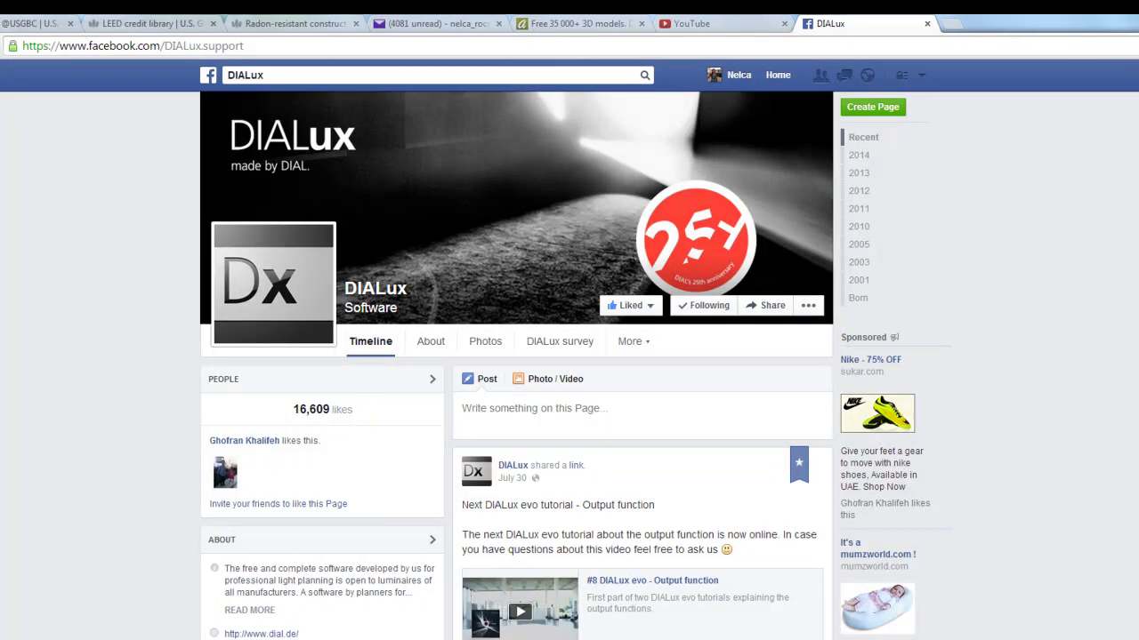
scroll(569, 356, "down", 9)
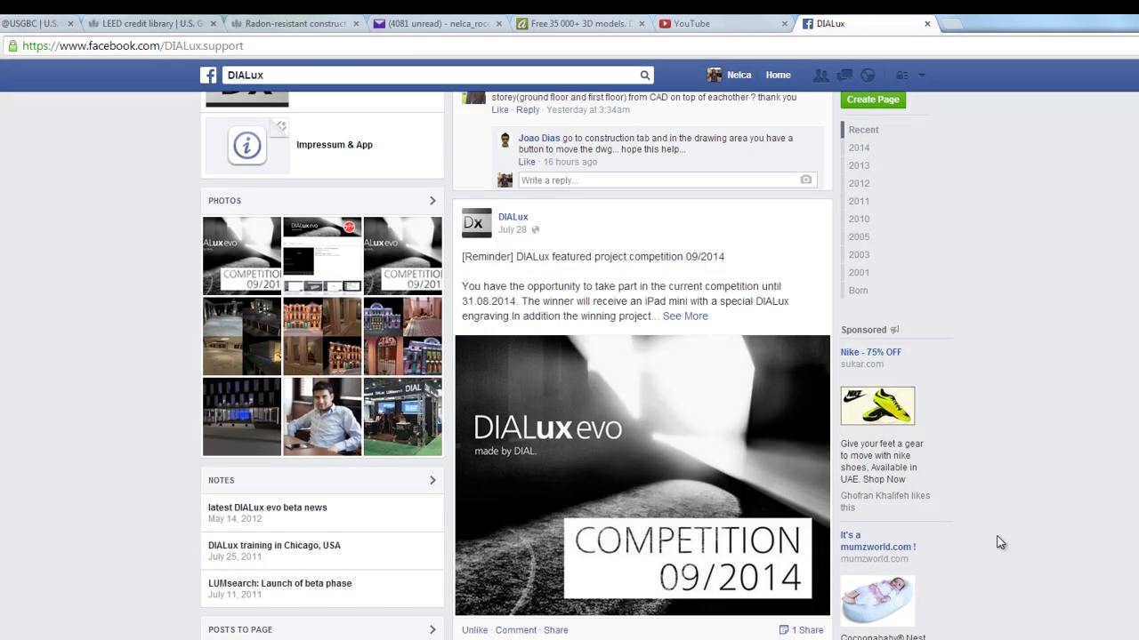
left_click(694, 318)
scroll(854, 414, "down", 6)
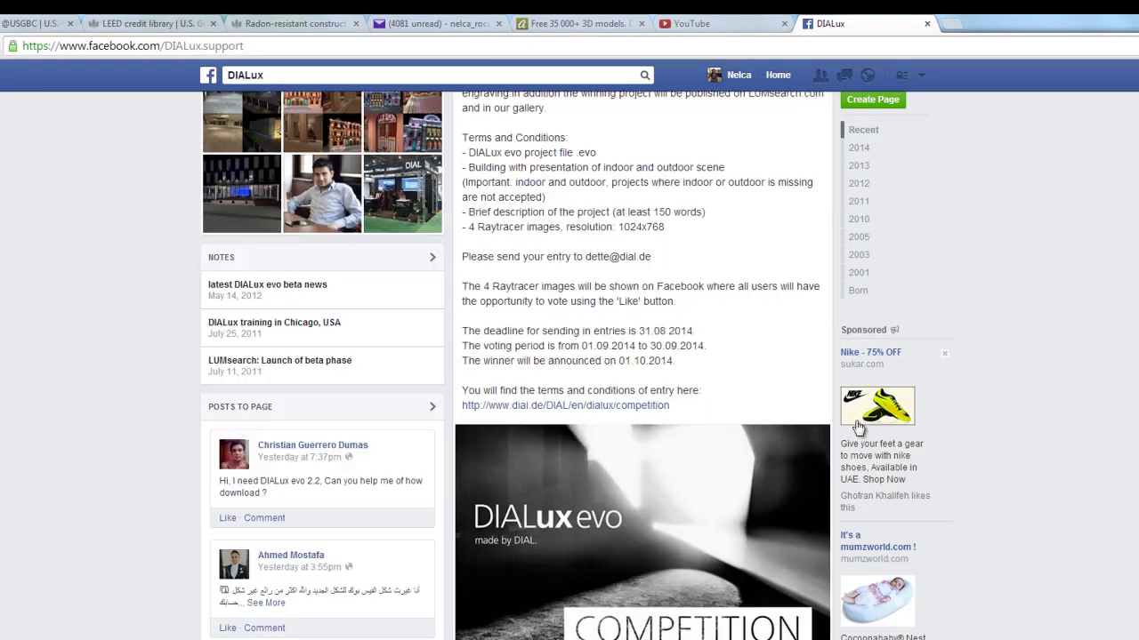
scroll(860, 434, "down", 1)
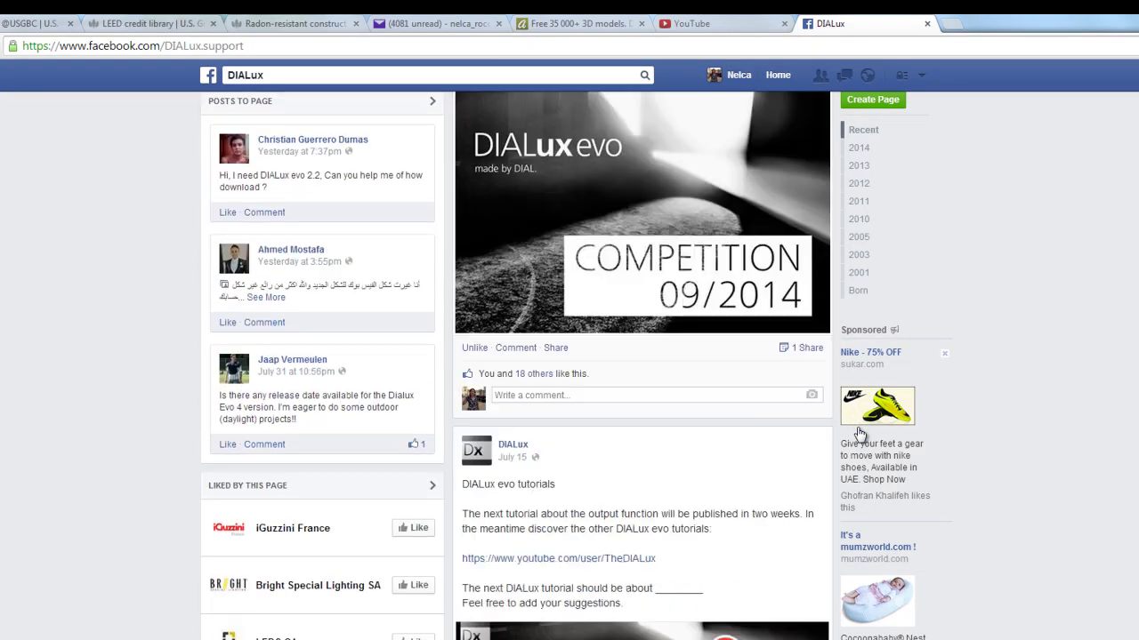
scroll(859, 434, "down", 2)
scroll(859, 434, "up", 4)
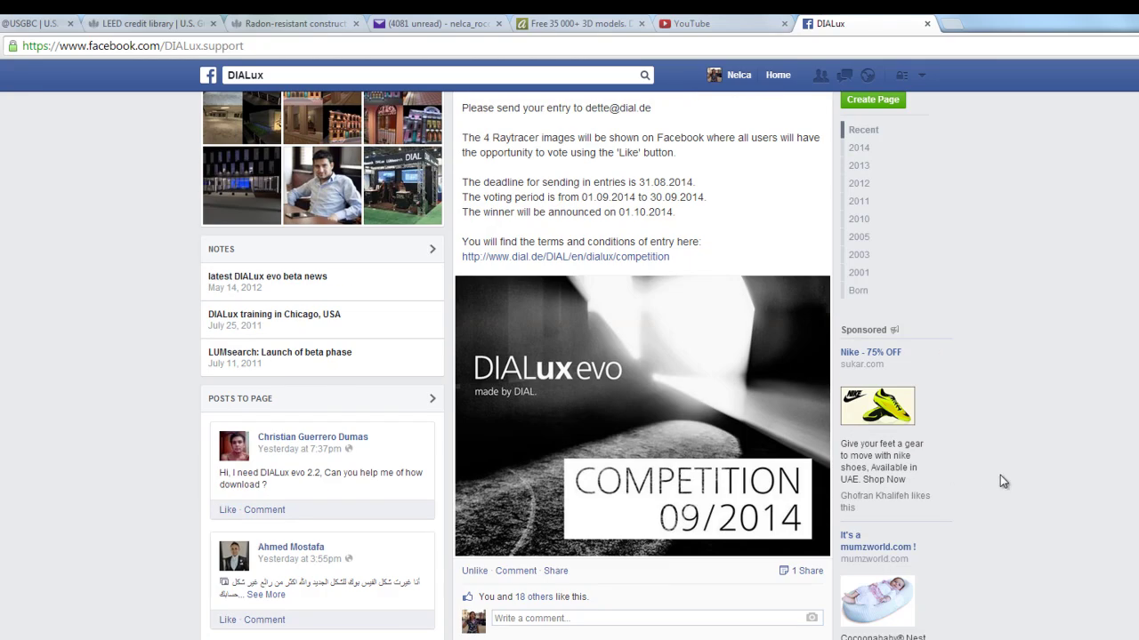
scroll(994, 475, "up", 2)
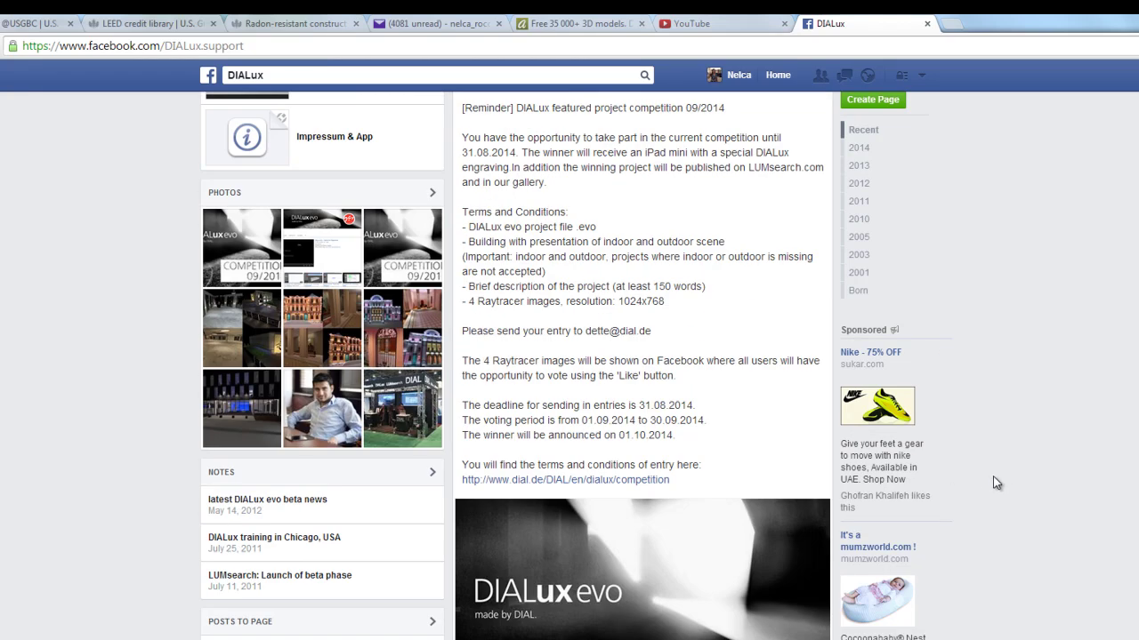
scroll(993, 476, "down", 2)
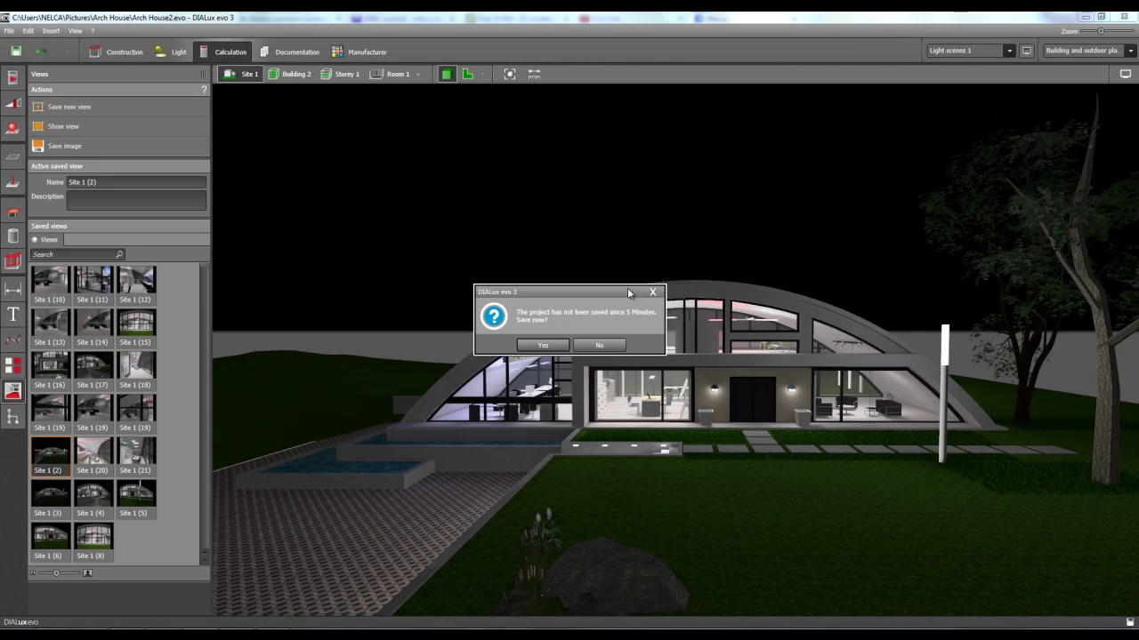
Back in DIALux evo, dismiss the save reminder and load the saved interior views Site 1 (19) and Site 1 (13)
left_click(653, 290)
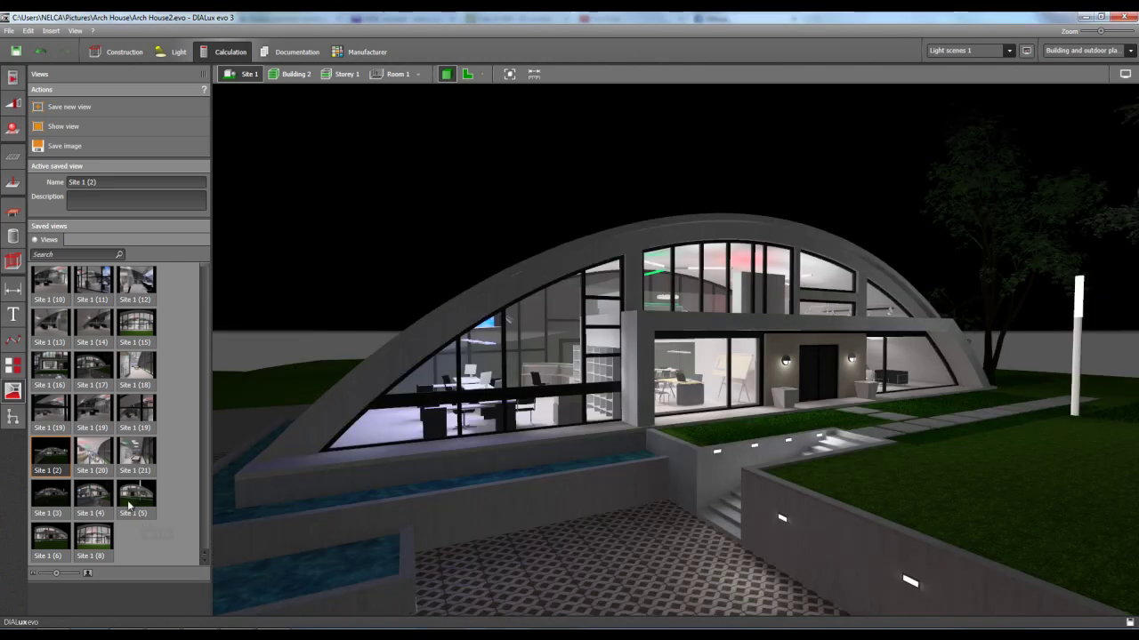
left_click(50, 409)
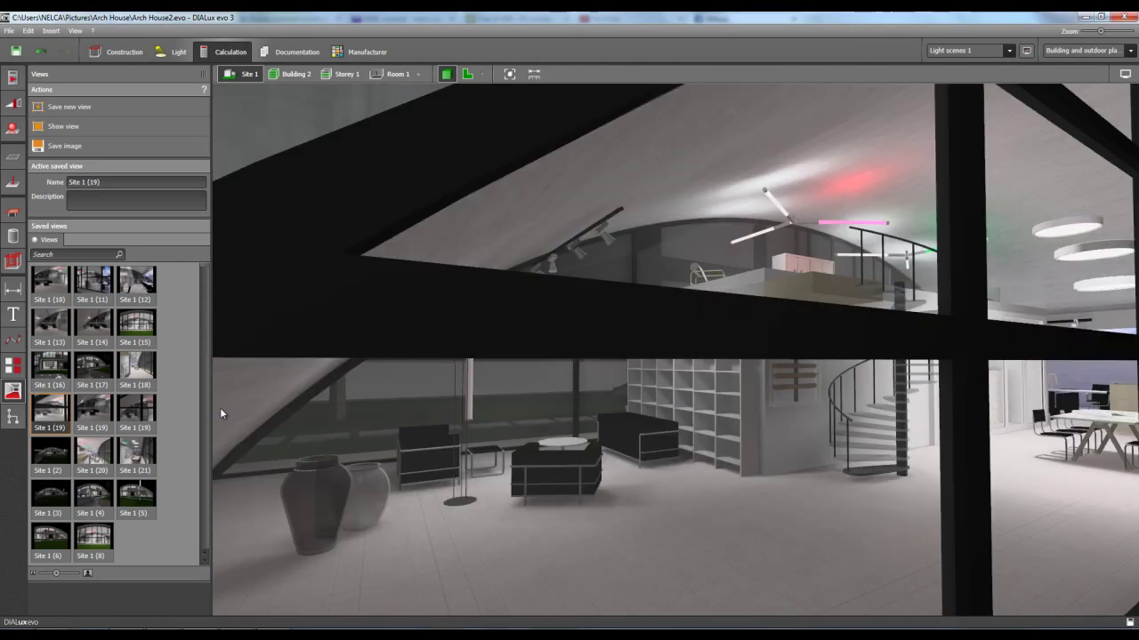
left_click(49, 326)
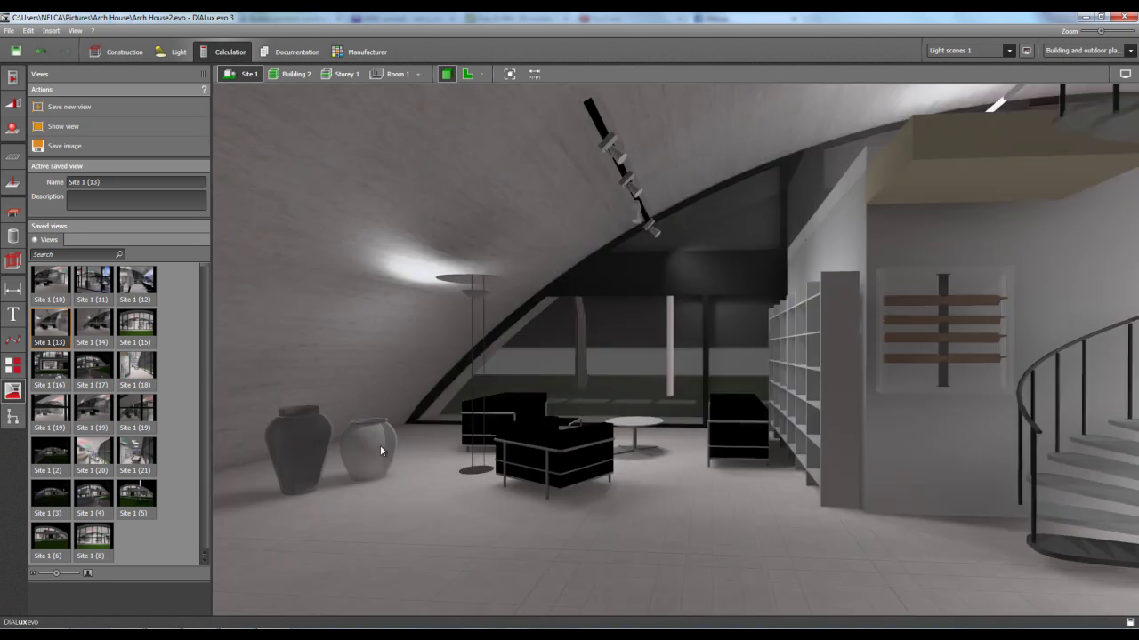
Select the round glass vase, open the existing raytraced image of the lounge with both vases, and move its window off the image list
left_click(361, 460)
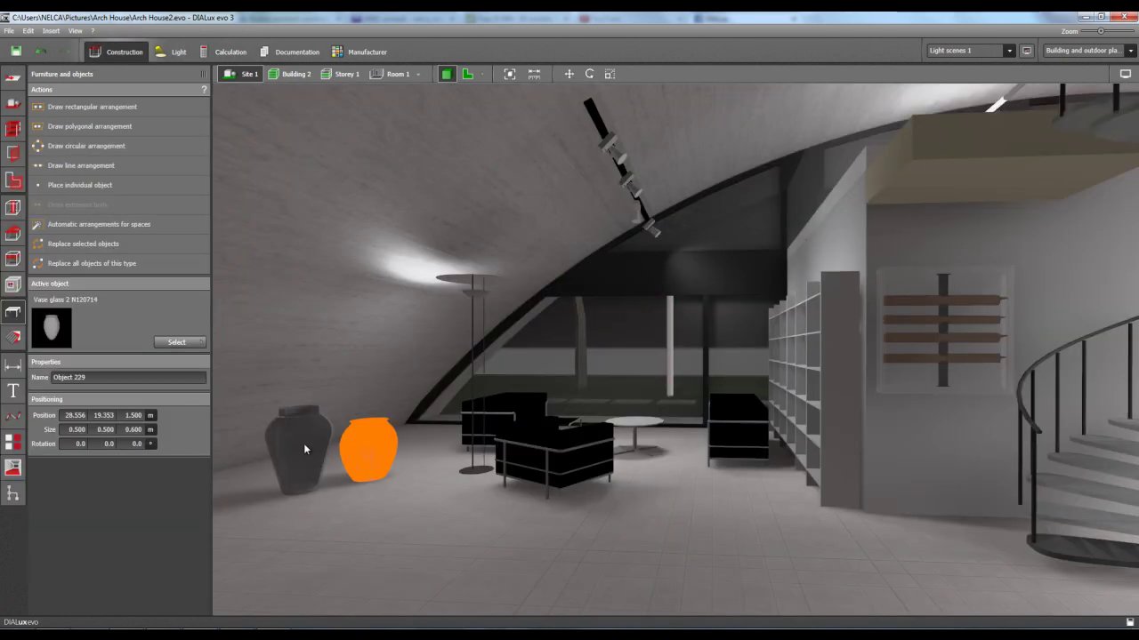
left_click(13, 442)
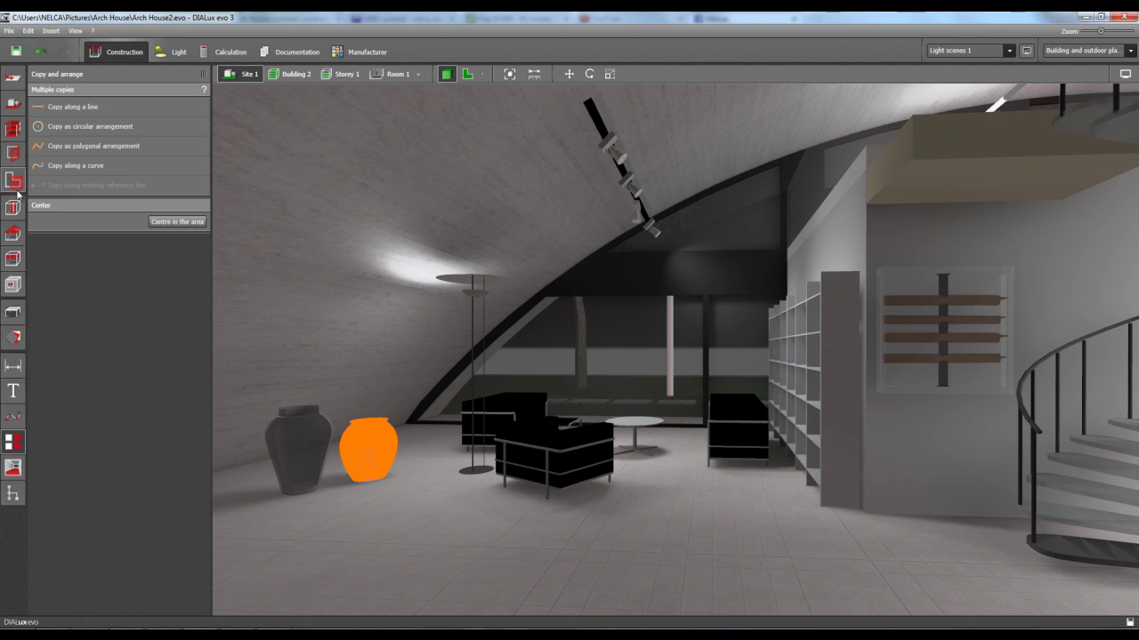
left_click(238, 51)
left_click(446, 75)
left_click(12, 128)
left_click_drag(201, 384, 193, 510)
scroll(121, 466, "up", 3)
left_click(55, 377)
double_click(55, 377)
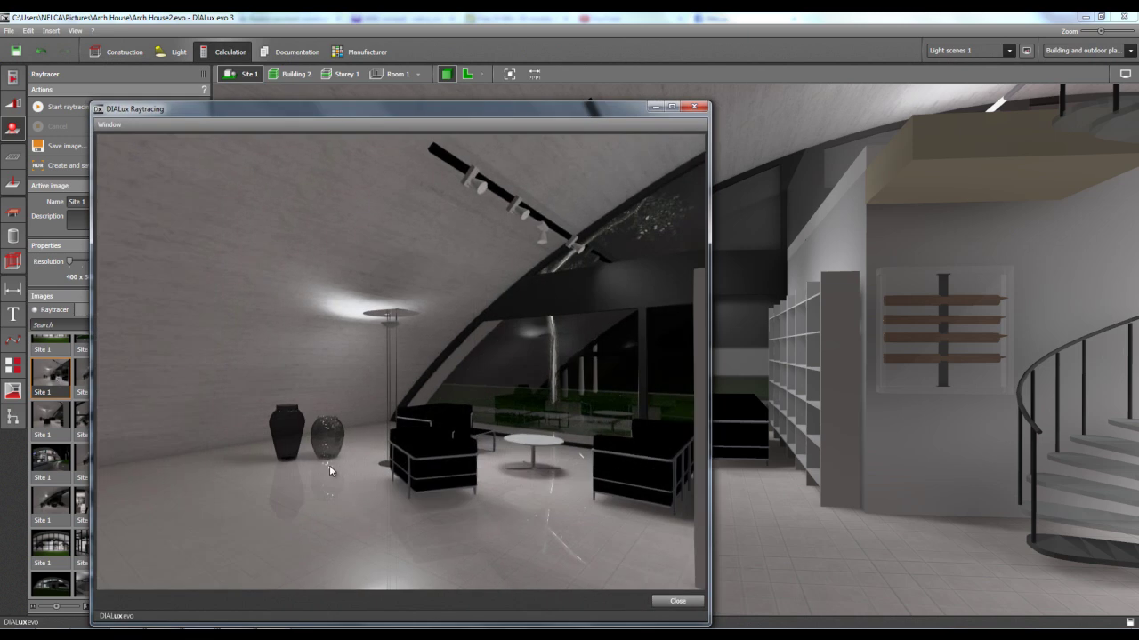
left_click_drag(511, 107, 585, 49)
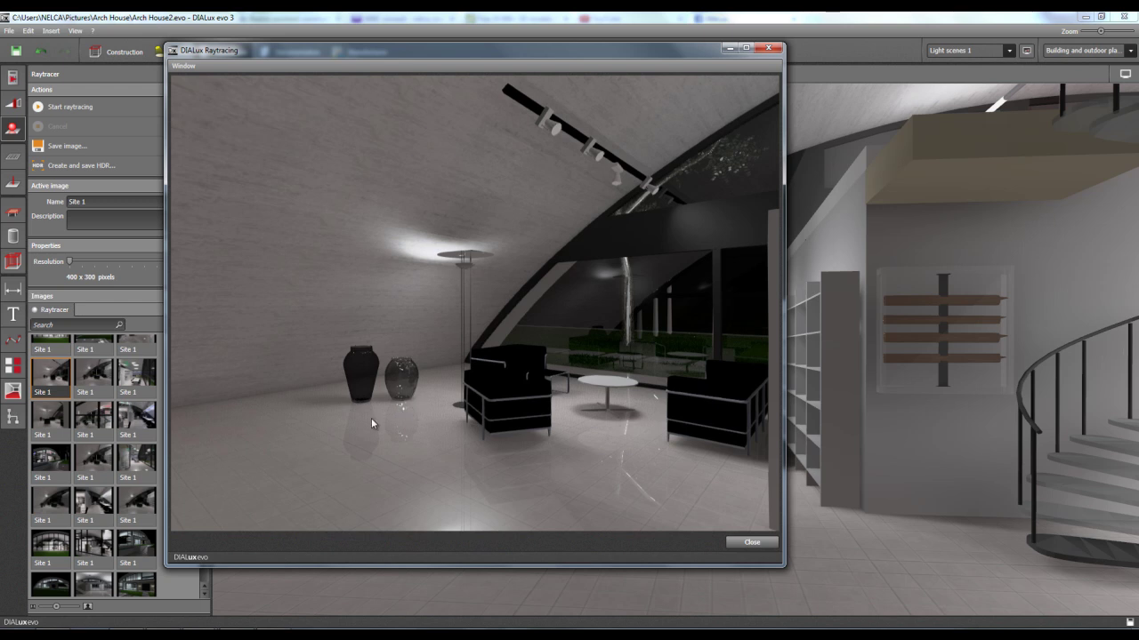
Compare the raytraced lounge image with another one showing the vases beside the floor lamp, closing each image after viewing
left_click_drag(656, 51, 821, 49)
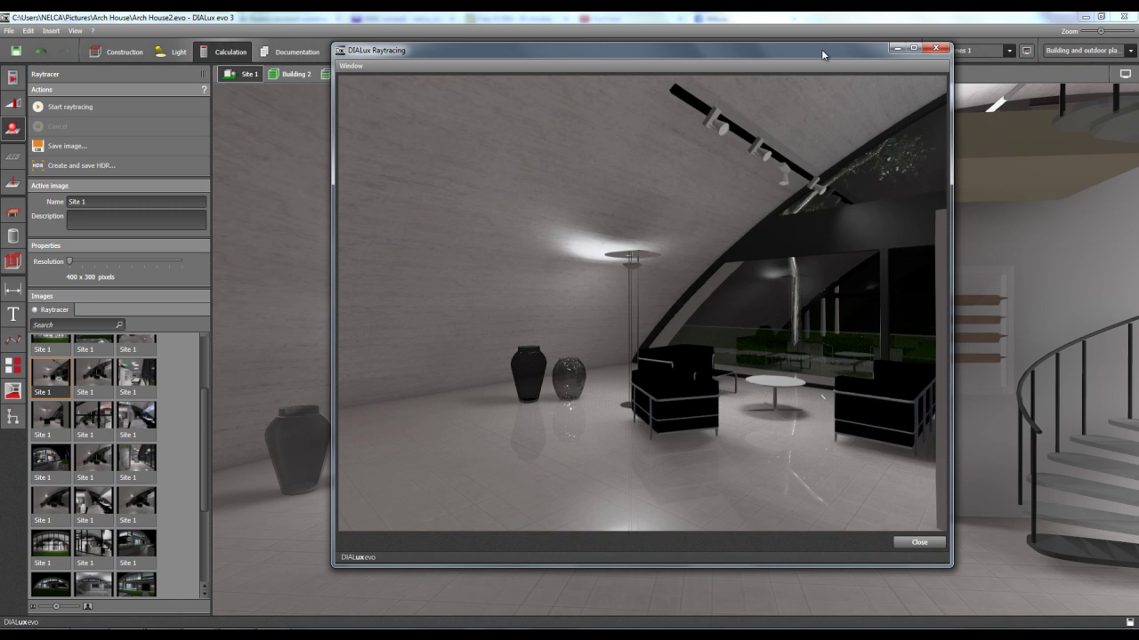
left_click(936, 49)
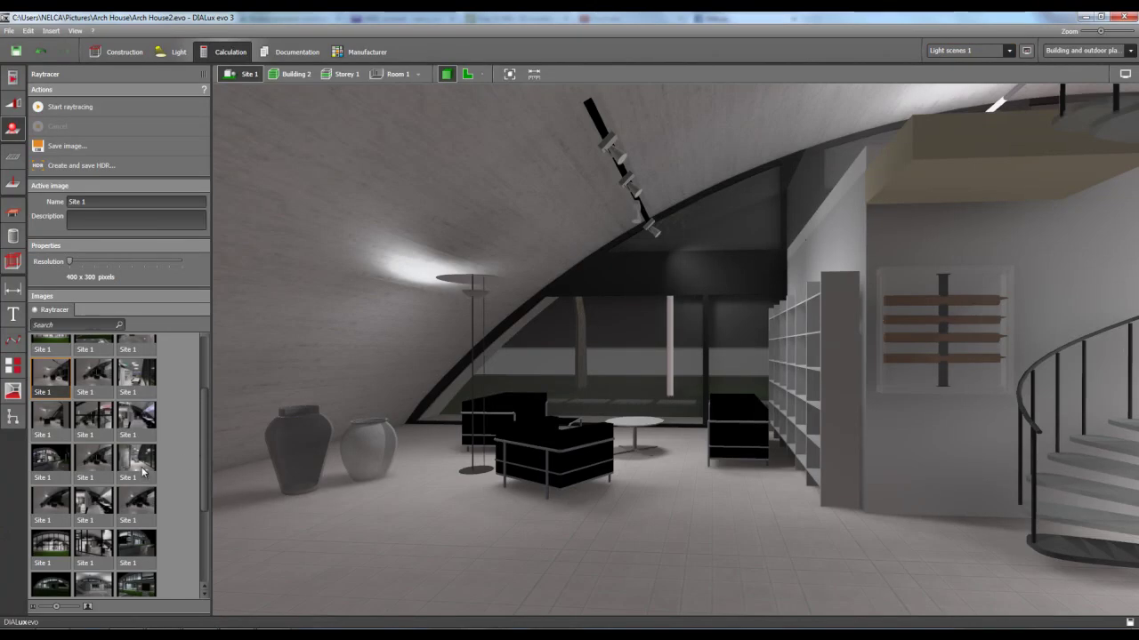
double_click(51, 415)
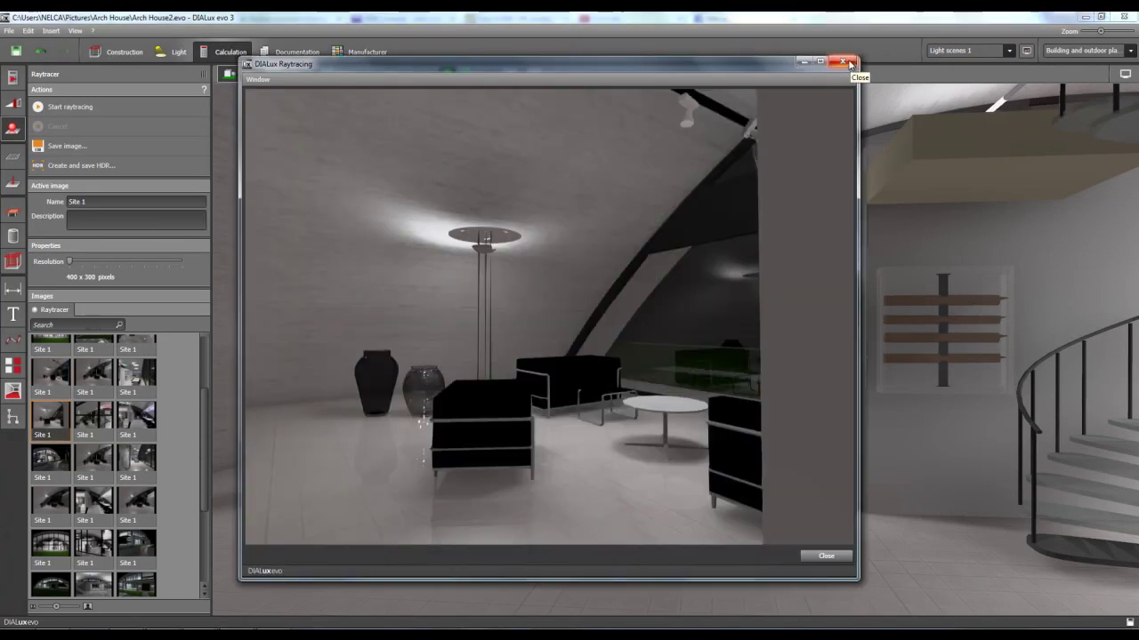
left_click(847, 62)
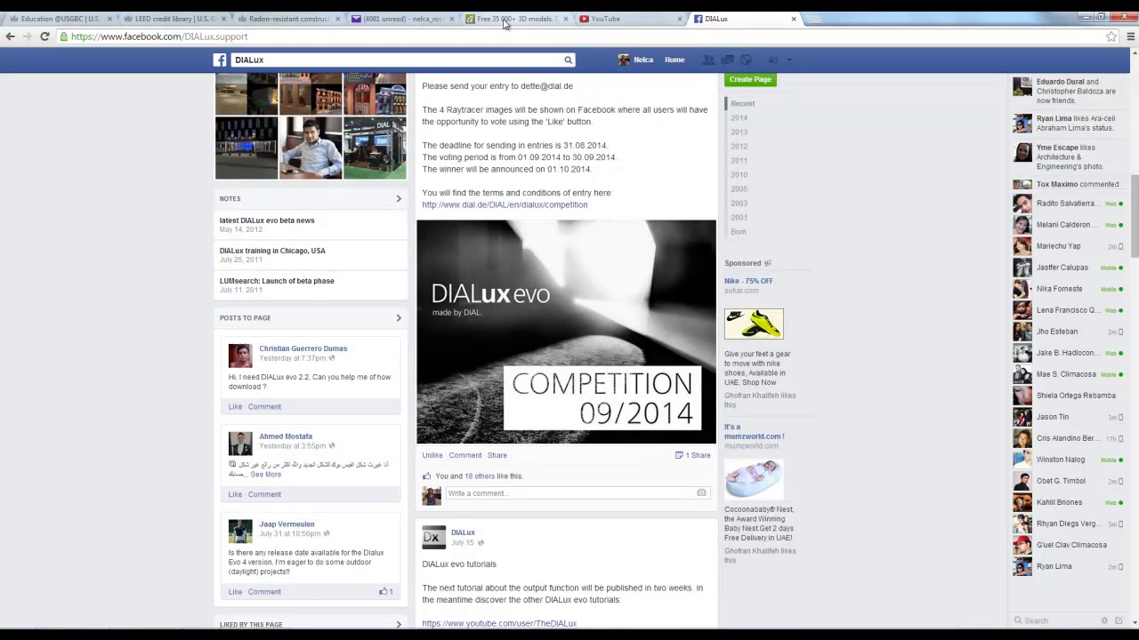
Switch to the web browser, show the archive3d.net site and its address, and look through its list of 3D model categories
left_click(511, 21)
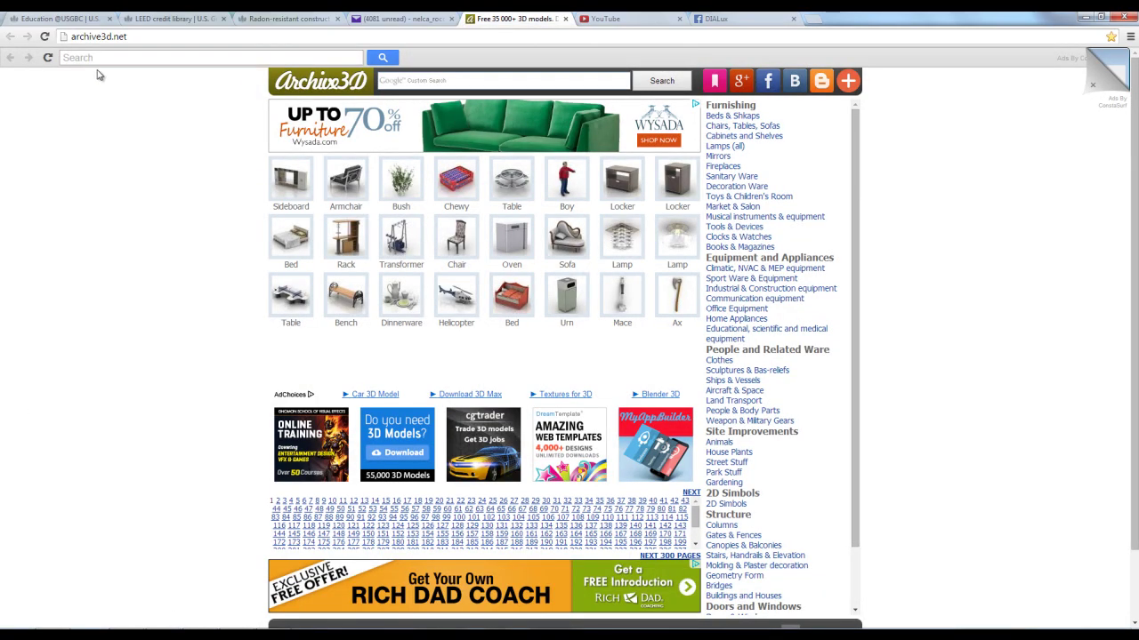
left_click(130, 37)
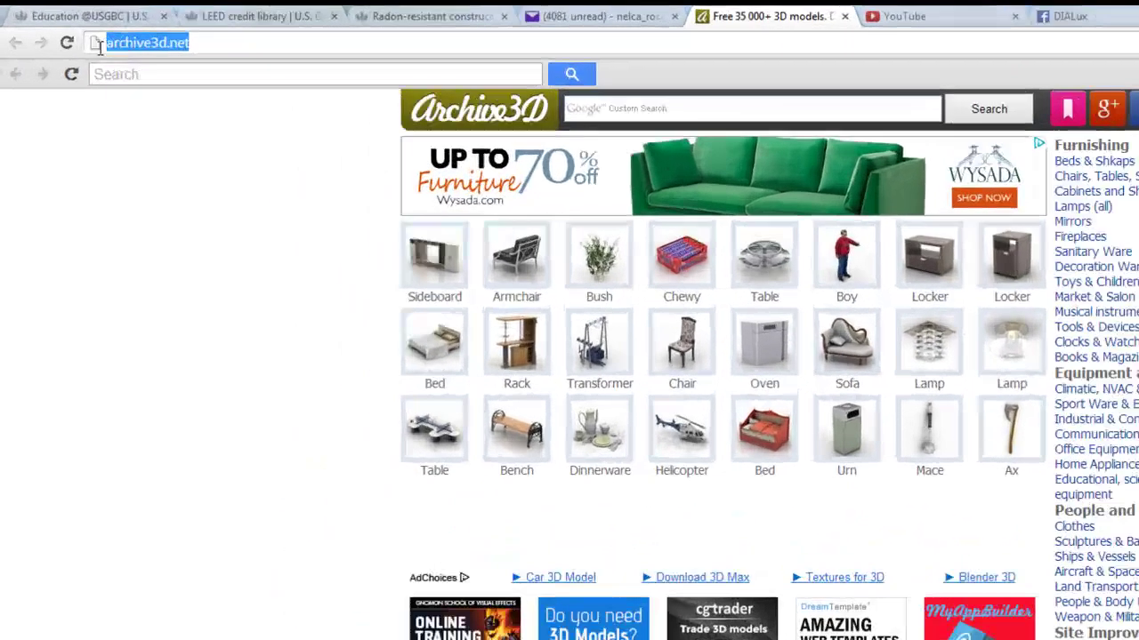
left_click(227, 264)
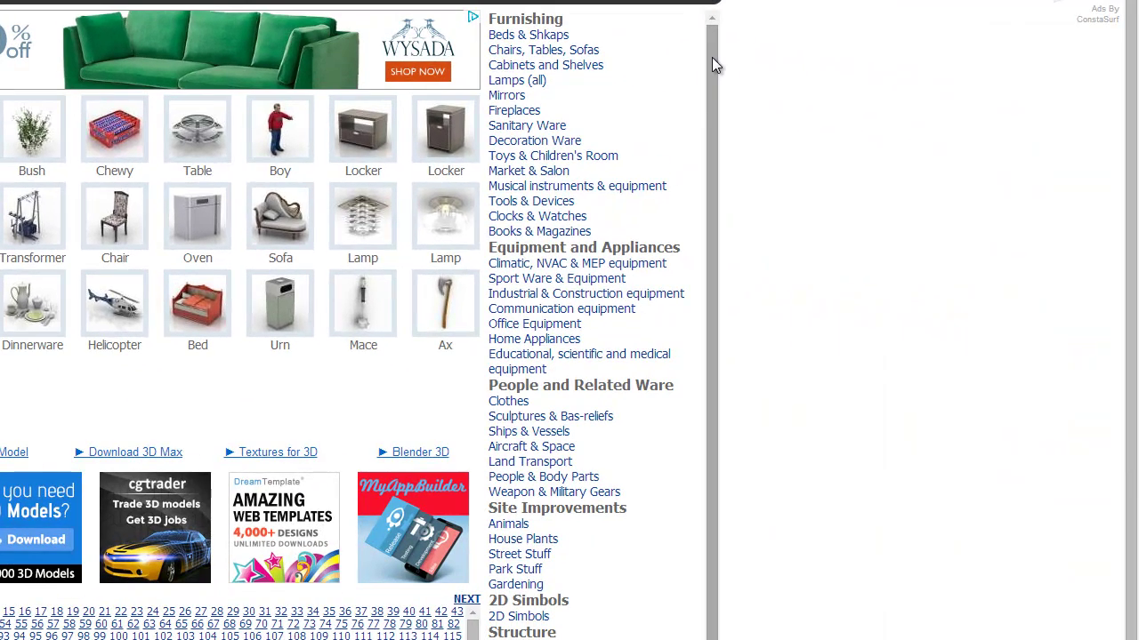
left_click_drag(712, 71, 712, 161)
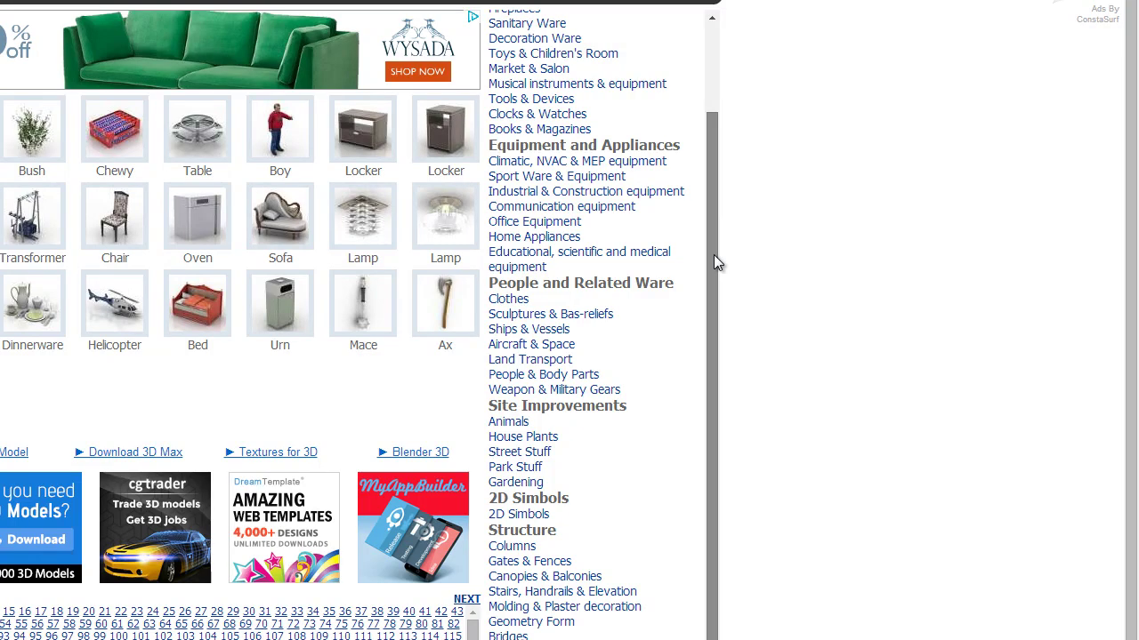
left_click_drag(711, 453, 723, 306)
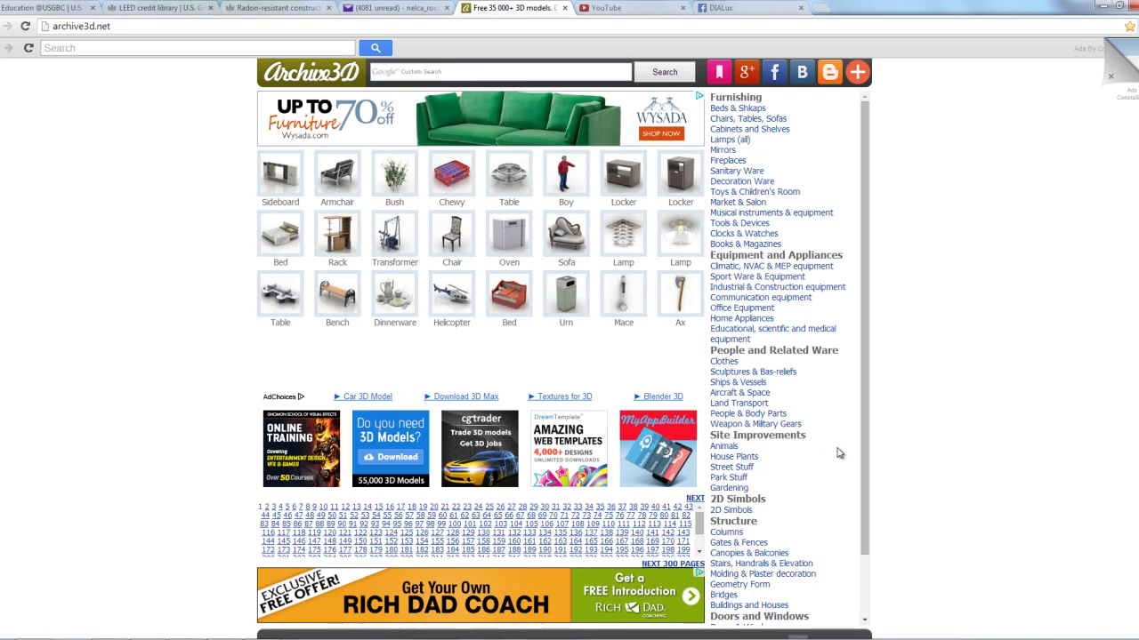
left_click_drag(865, 469, 864, 530)
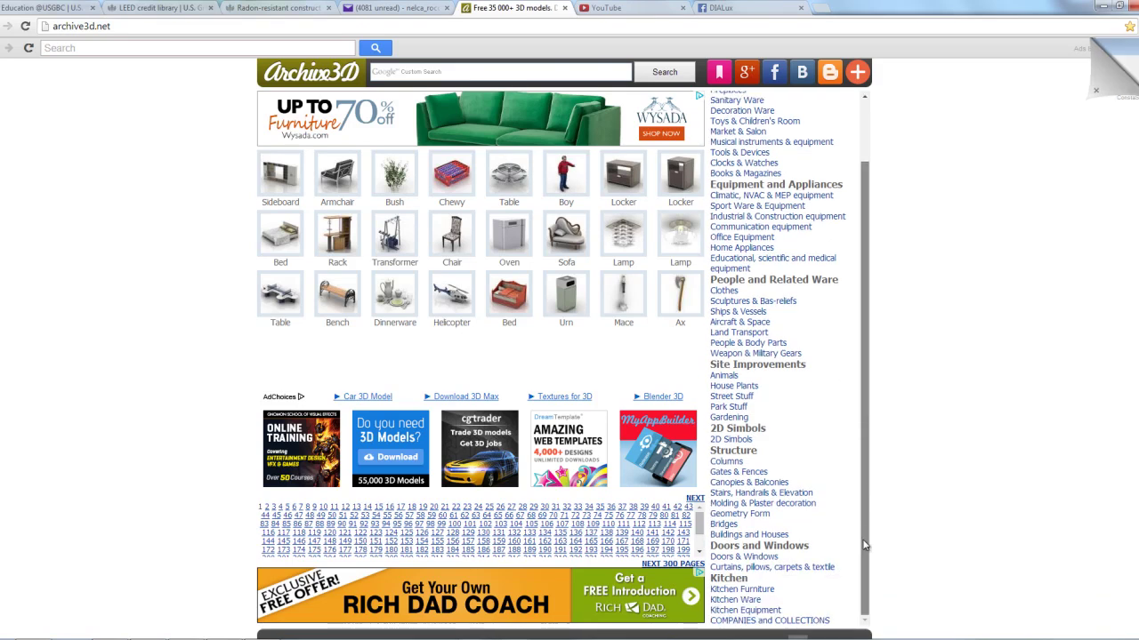
scroll(863, 551, "up", 2)
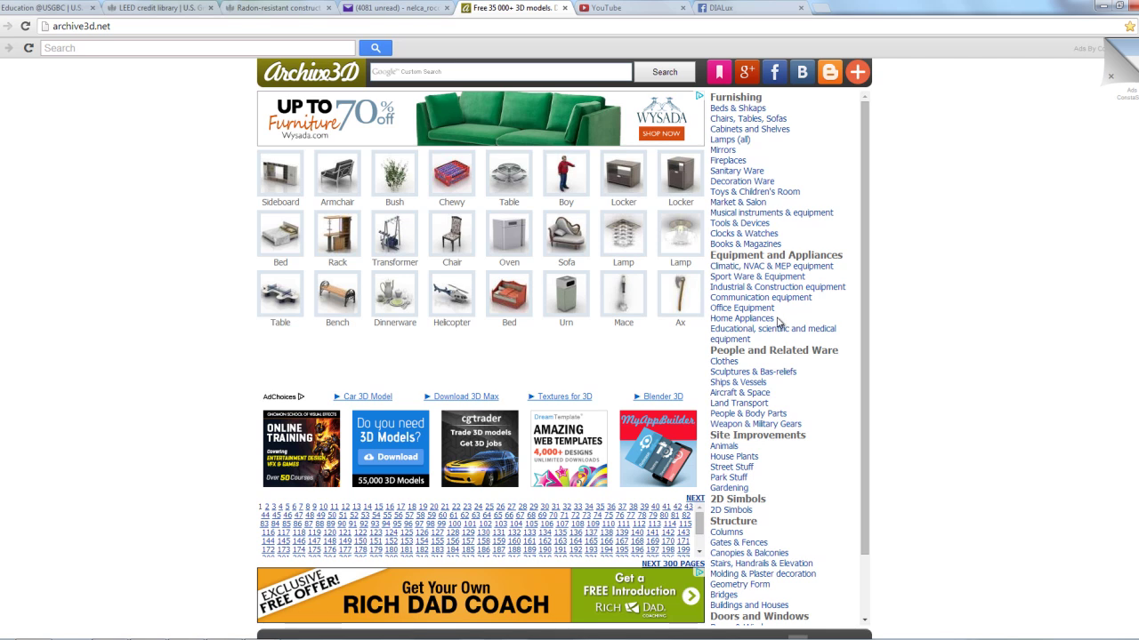
From the Decoration Ware category, download the Vase glass 1 N120714 model, accept the terms, save the zip file and dismiss the pop-up ad
left_click(762, 181)
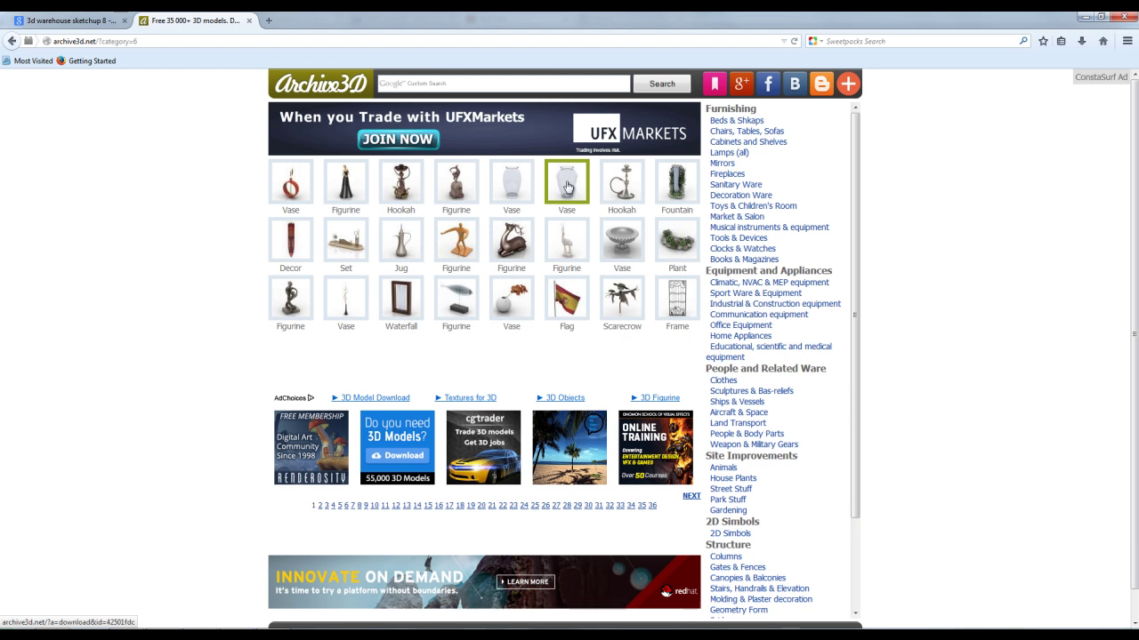
left_click(566, 187)
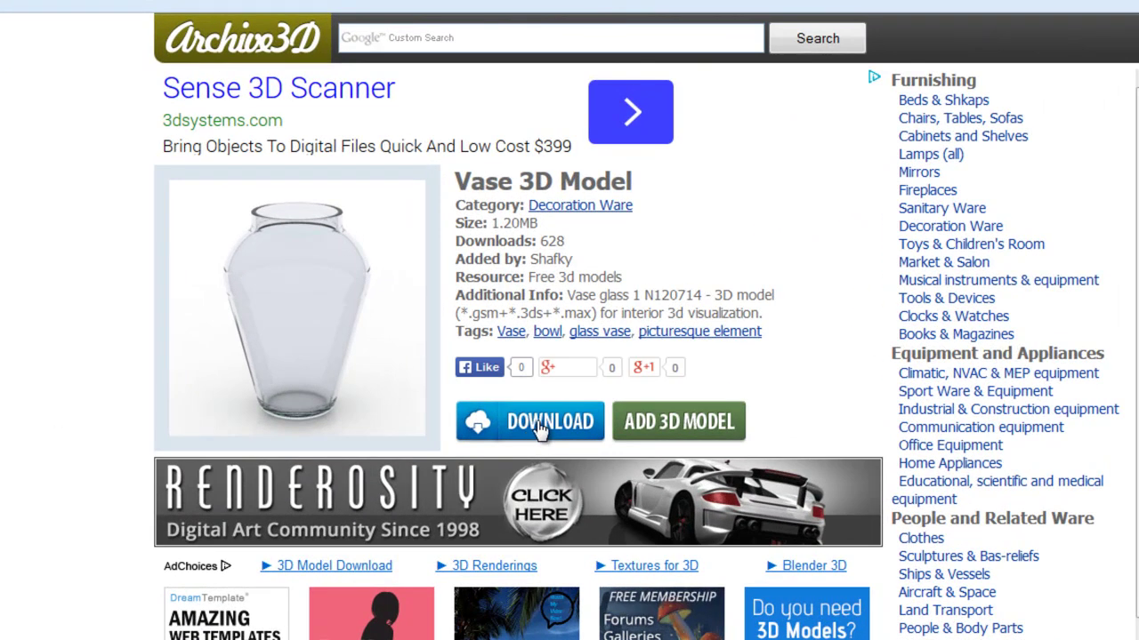
left_click(502, 311)
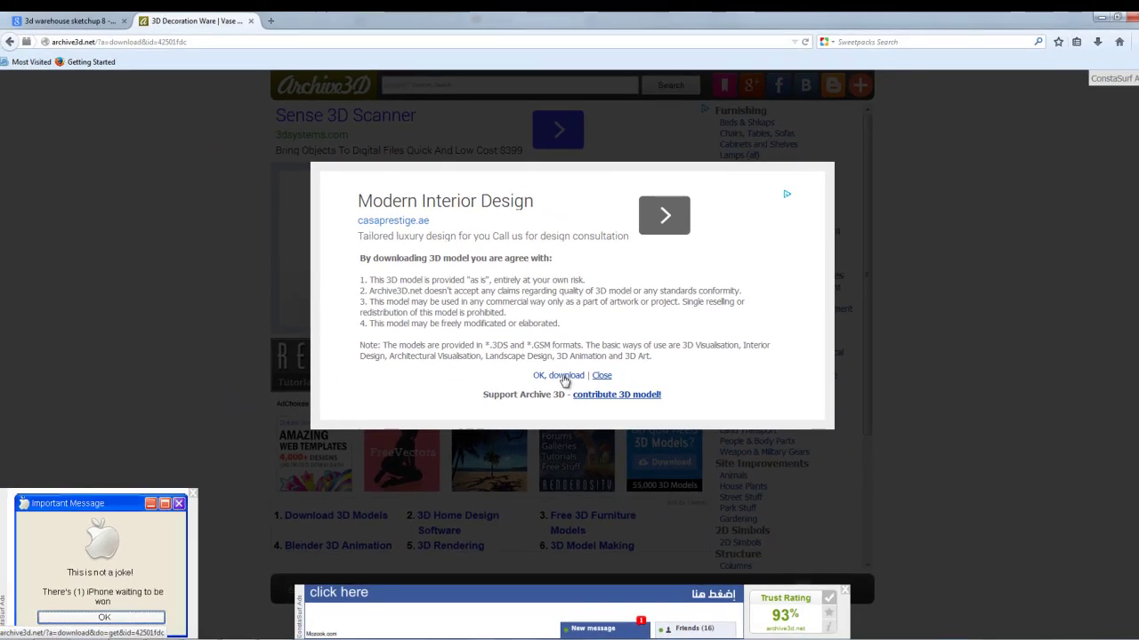
left_click(634, 523)
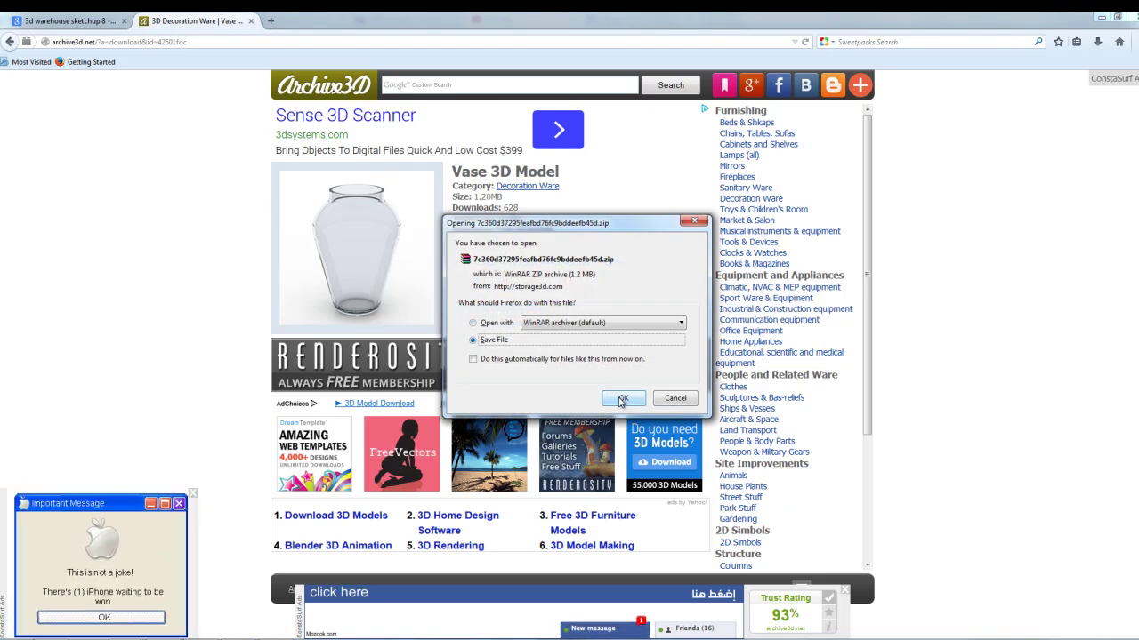
left_click(622, 402)
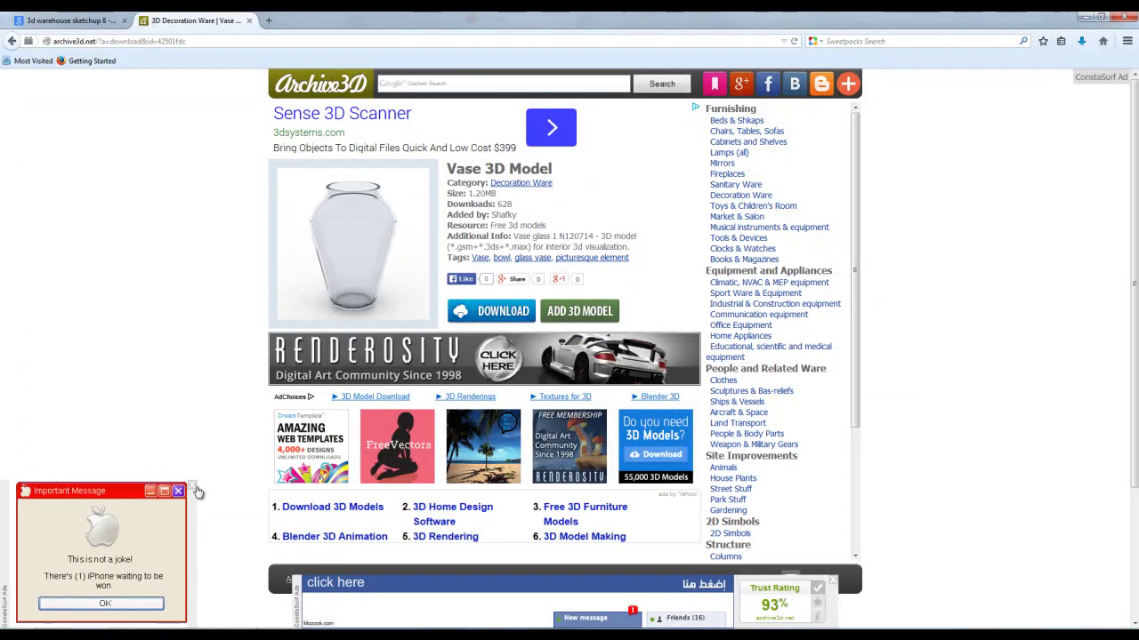
left_click(194, 487)
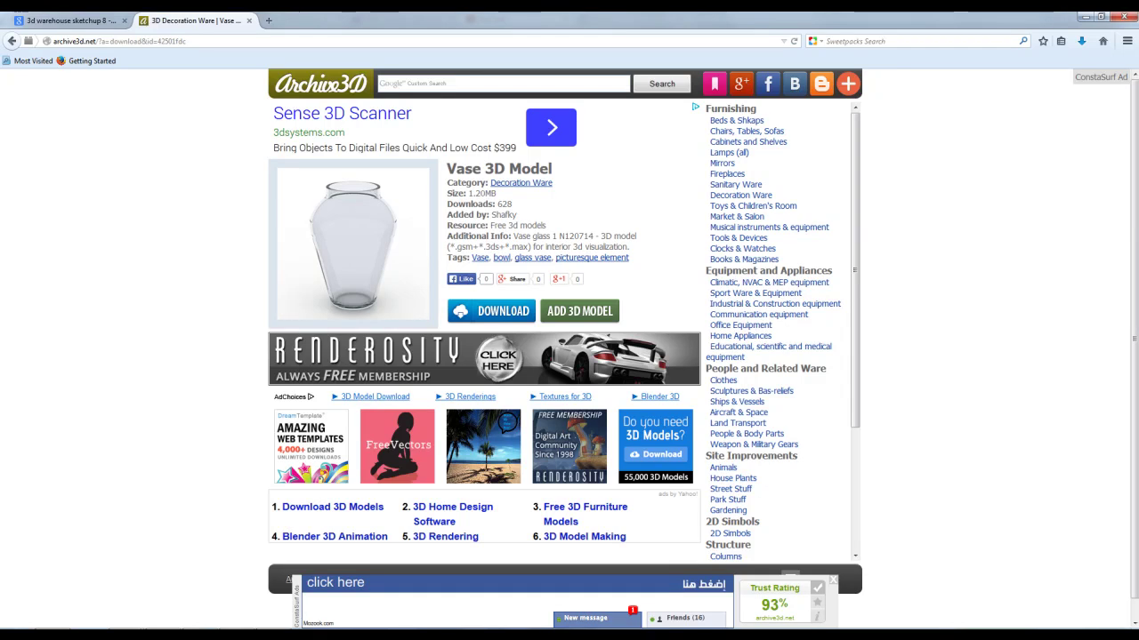
Return to the Decoration Ware models and examine the site's full category list, from Furnishing down to Doors and Windows
left_click(11, 41)
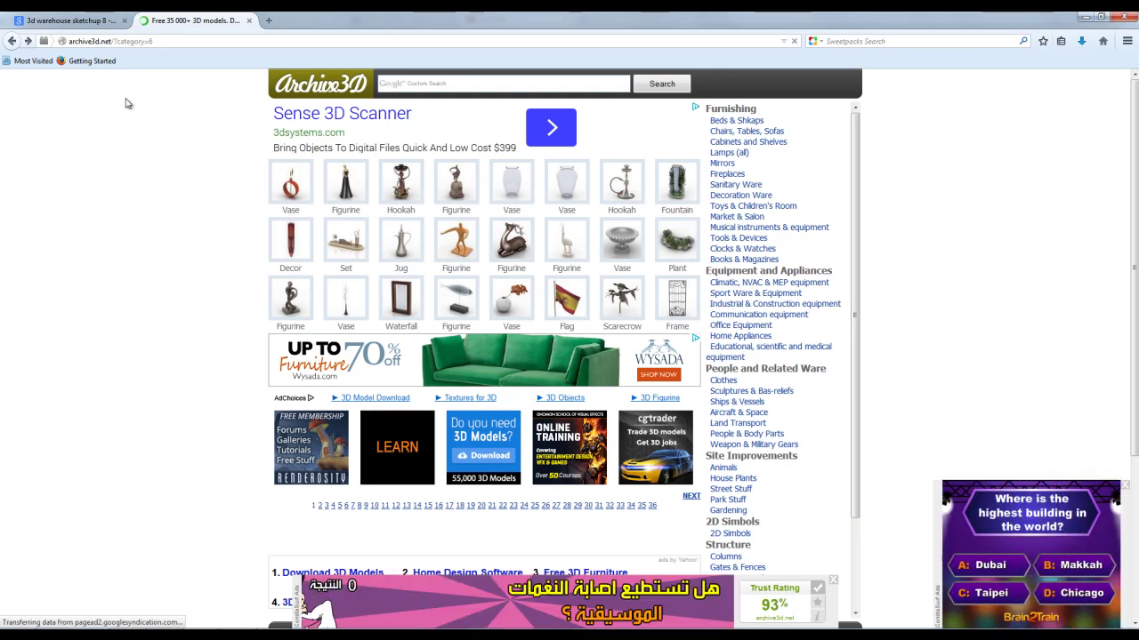
scroll(856, 425, "down", 1)
left_click_drag(856, 425, 880, 525)
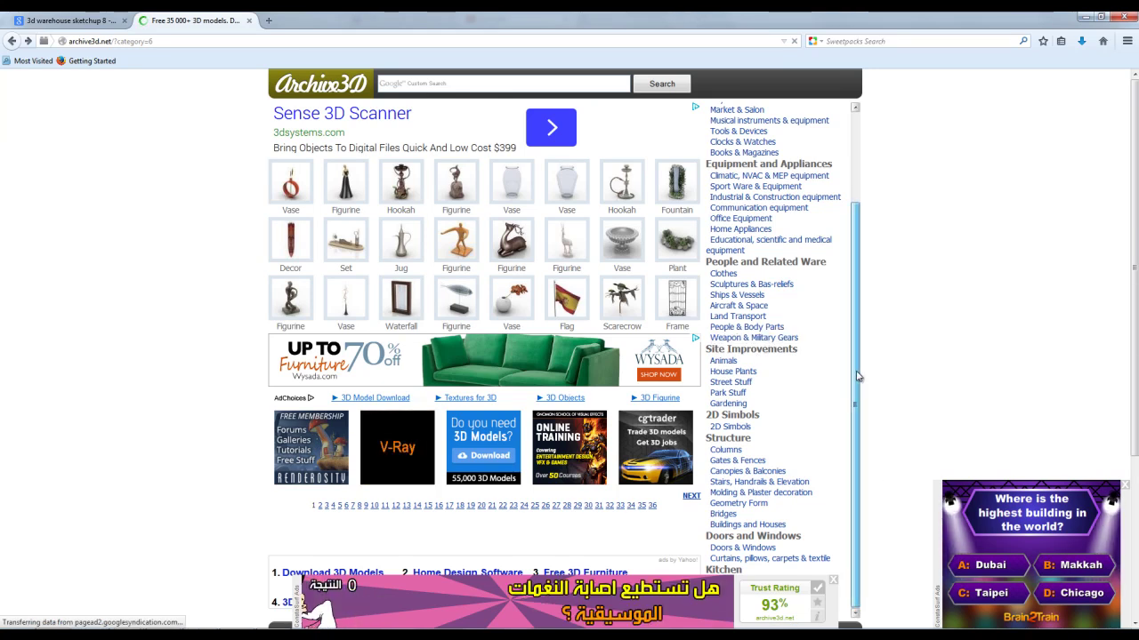
left_click_drag(857, 376, 862, 249)
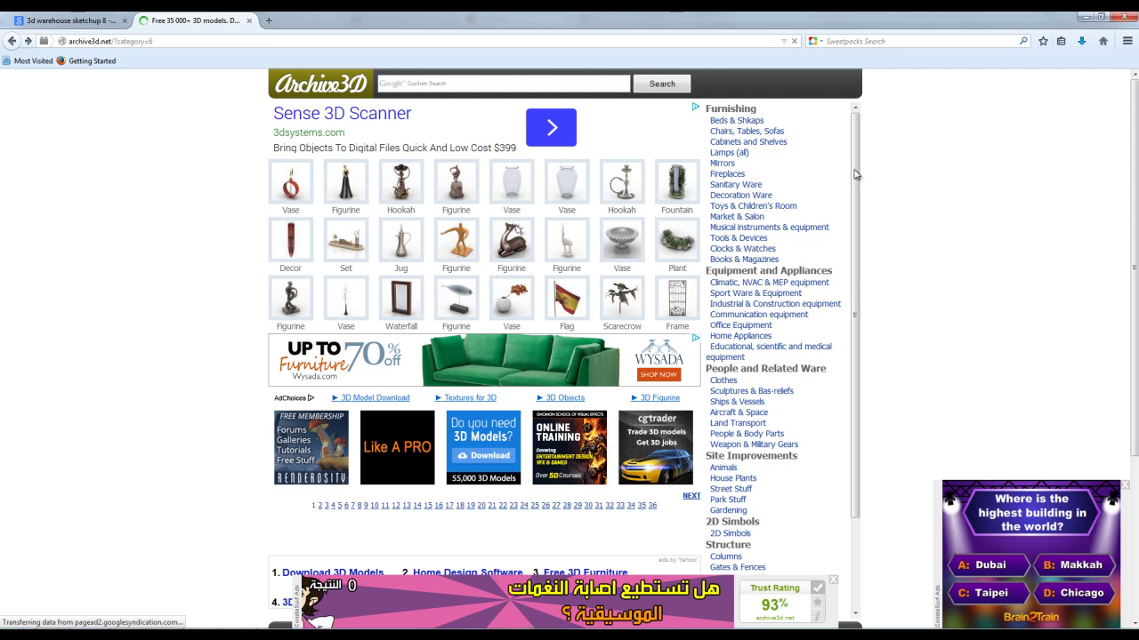
left_click_drag(859, 177, 869, 244)
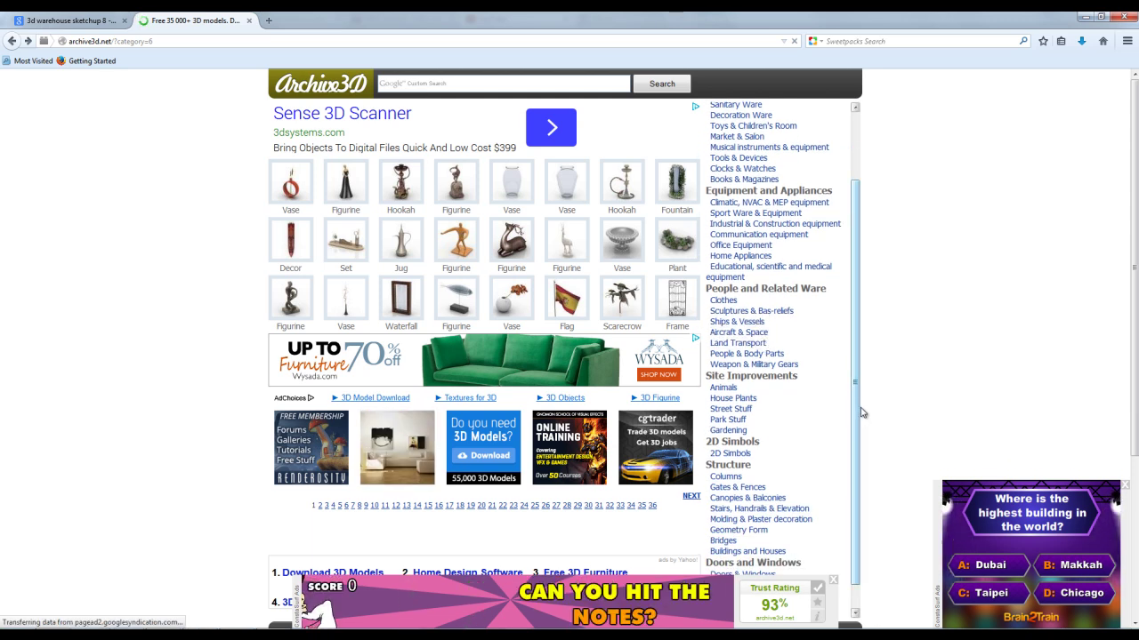
left_click_drag(859, 391, 861, 427)
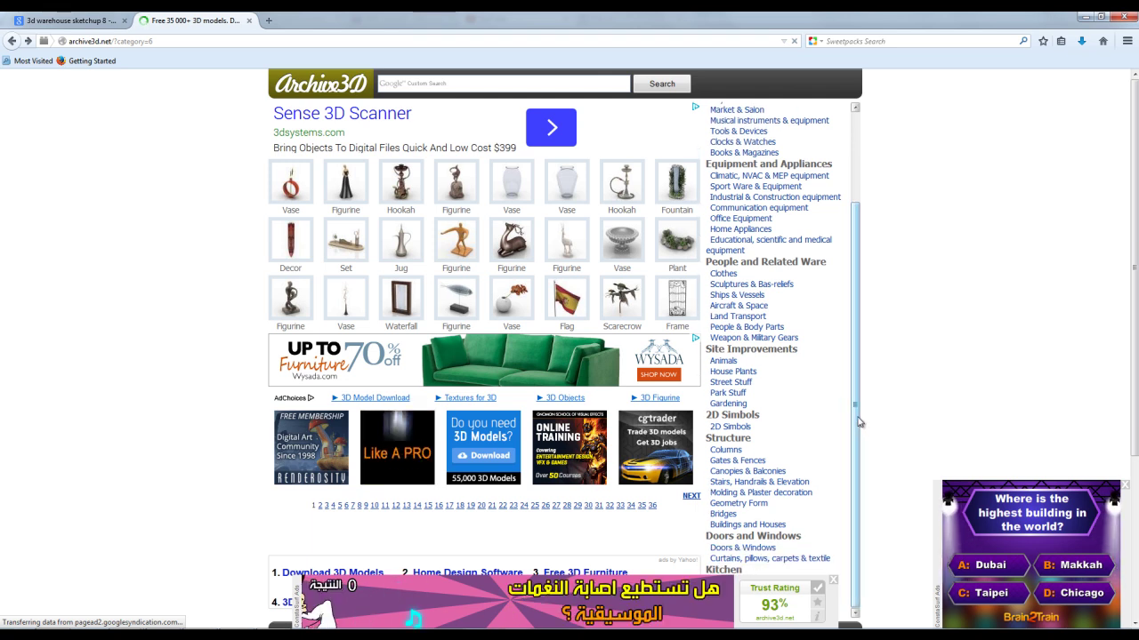
left_click_drag(859, 416, 961, 284)
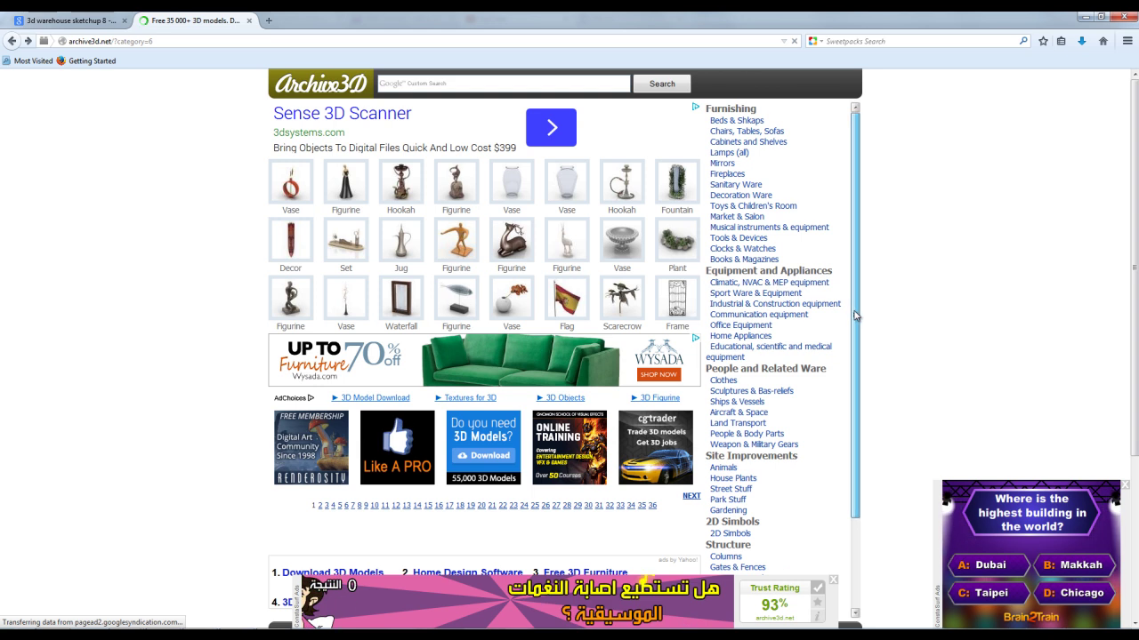
left_click_drag(856, 315, 858, 340)
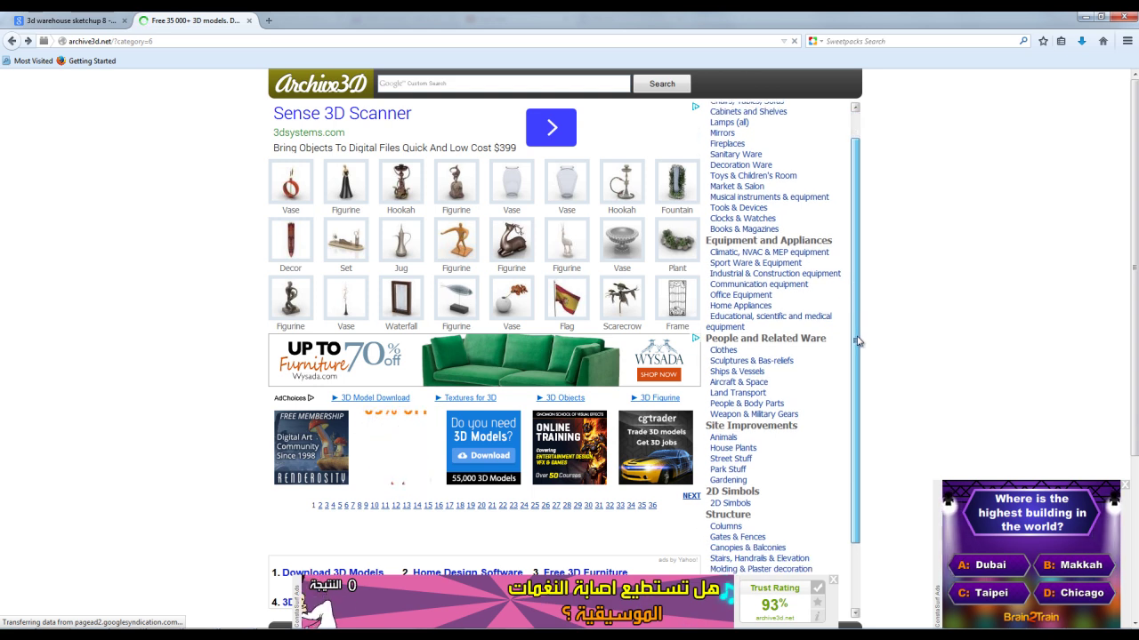
Browse the Gardening category to page 14, open the red maple tree model's page and dismiss the banner ad
left_click_drag(858, 368, 860, 425)
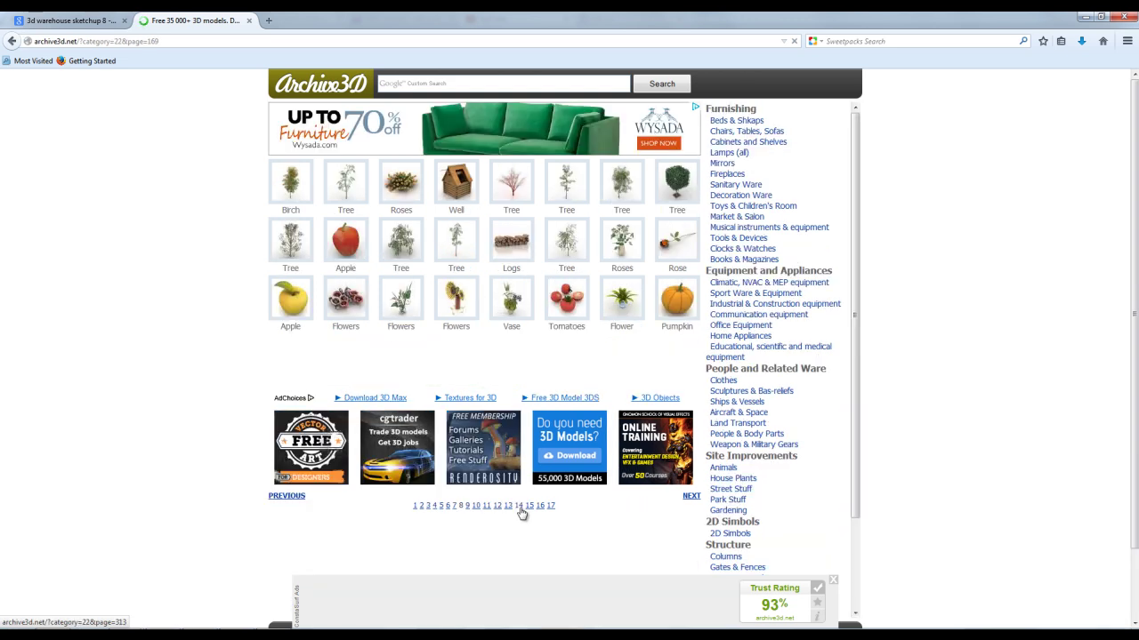
left_click(453, 508)
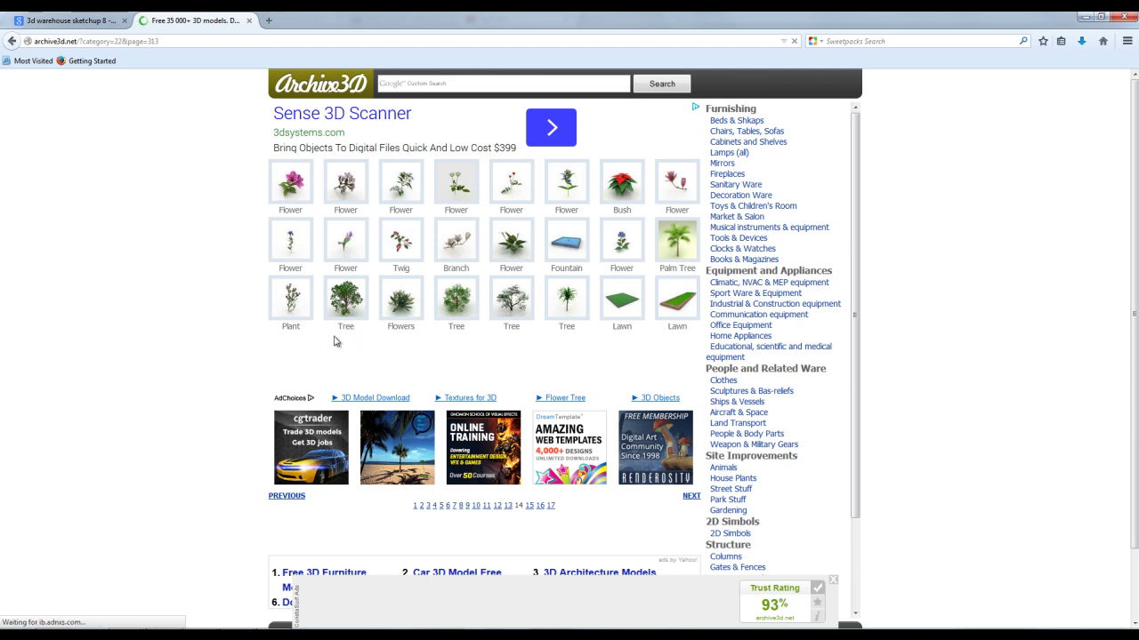
left_click(353, 309)
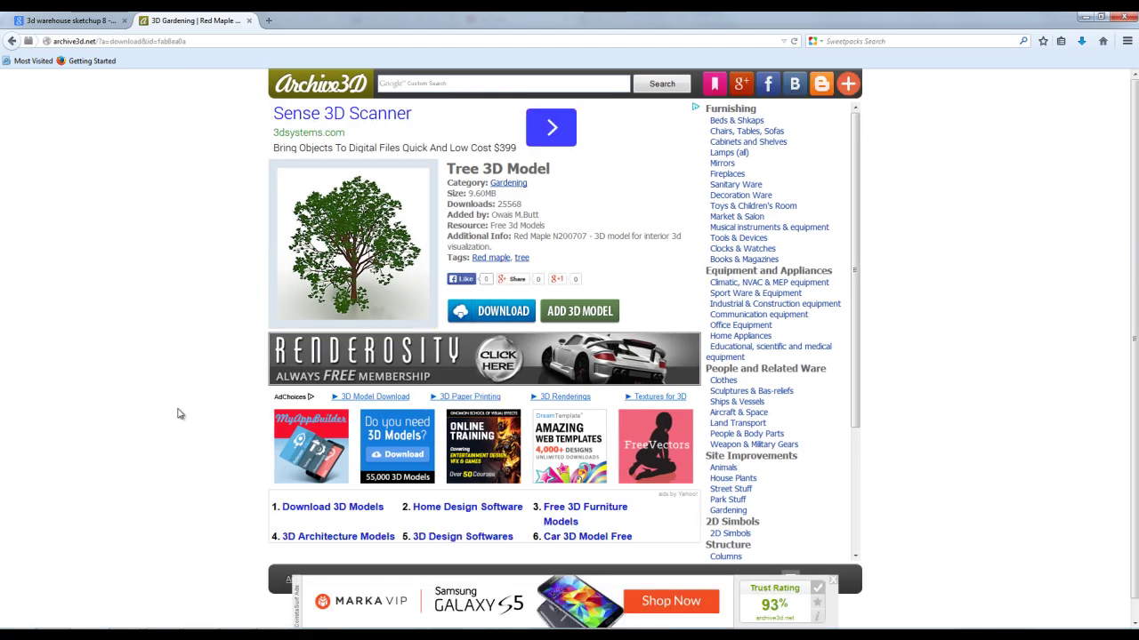
left_click(832, 580)
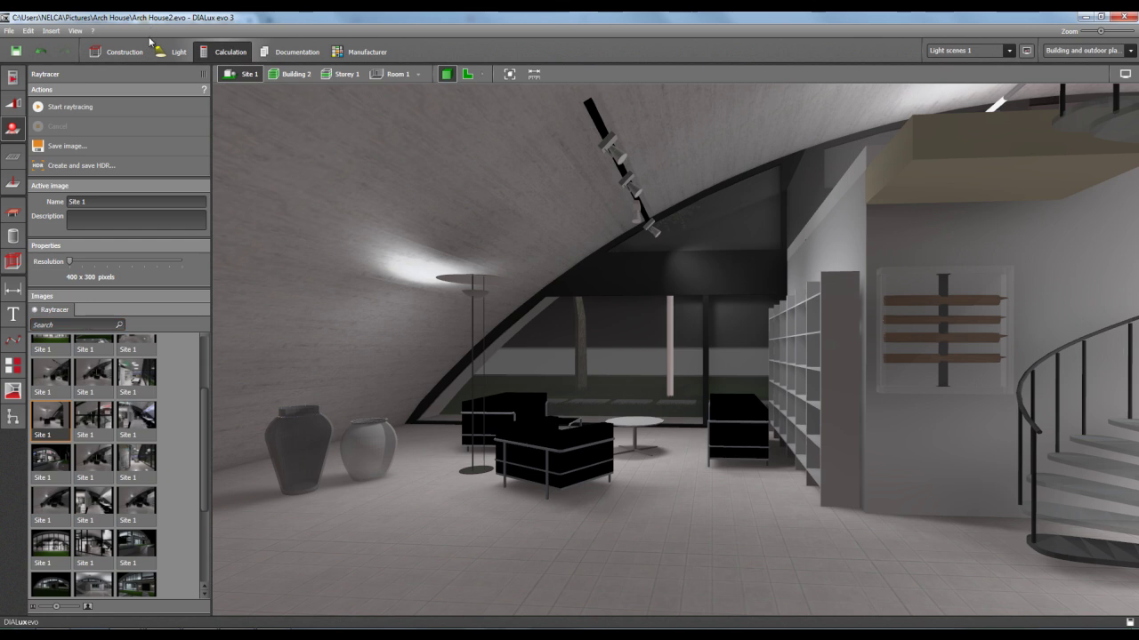
Back in DIALux evo, place an individual Vase glass 2 N120714 object on the floor in front of the lounge, agreeing to discard the calculation results
left_click(616, 346)
left_click(125, 53)
left_click(13, 313)
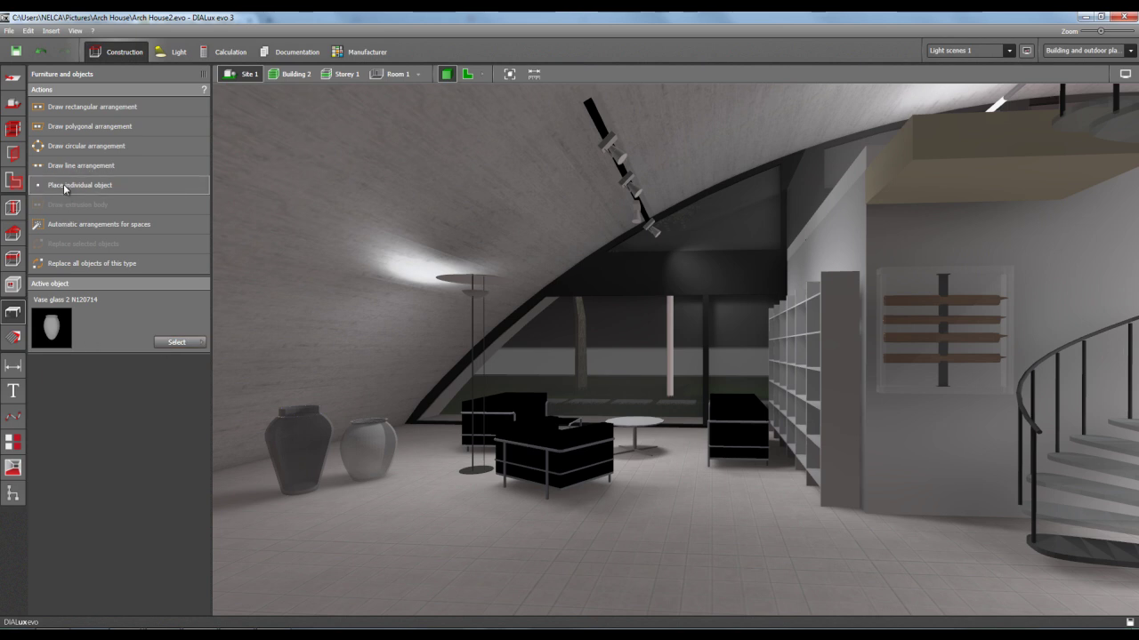
left_click(444, 529)
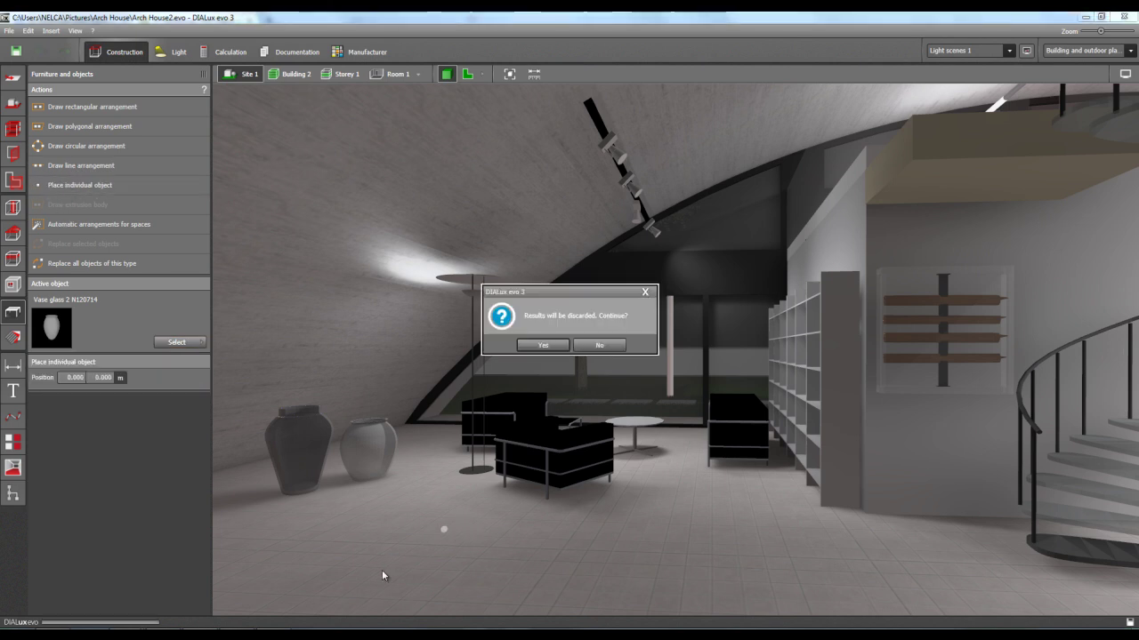
left_click(553, 345)
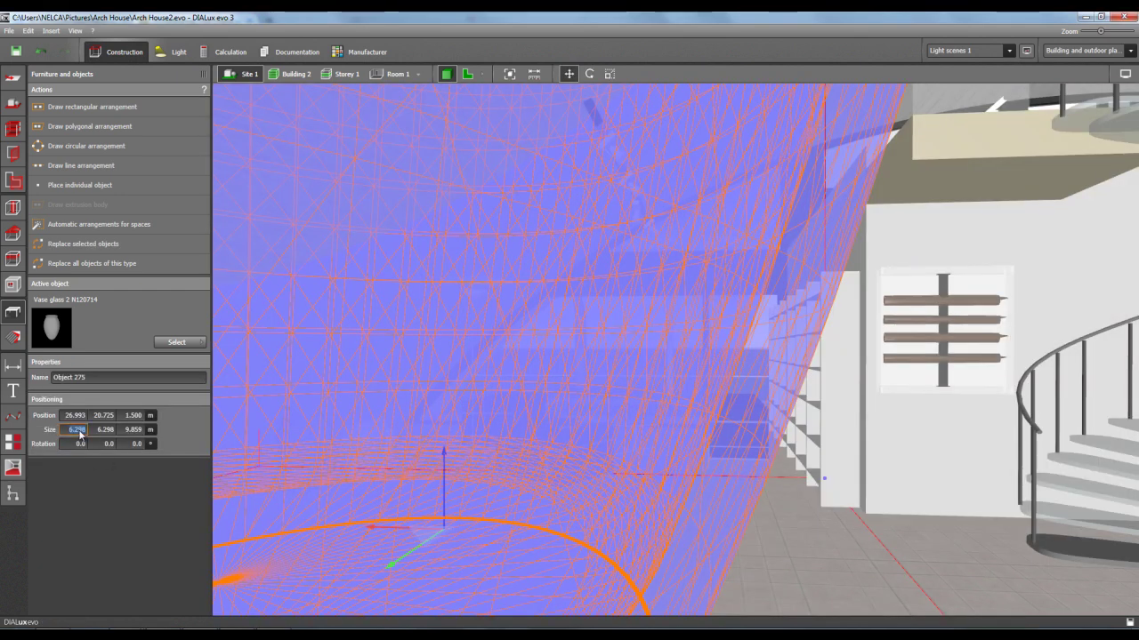
Set the new vase's size to 1 m in all three dimensions
left_click(106, 431)
type("1")
left_click(132, 430)
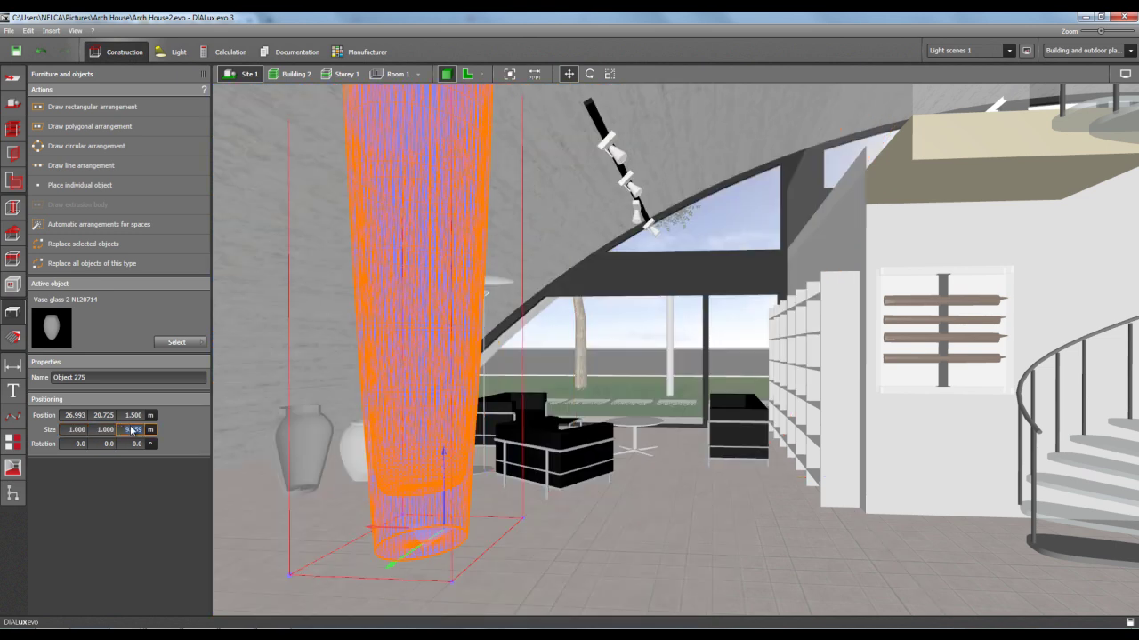
left_click(104, 430)
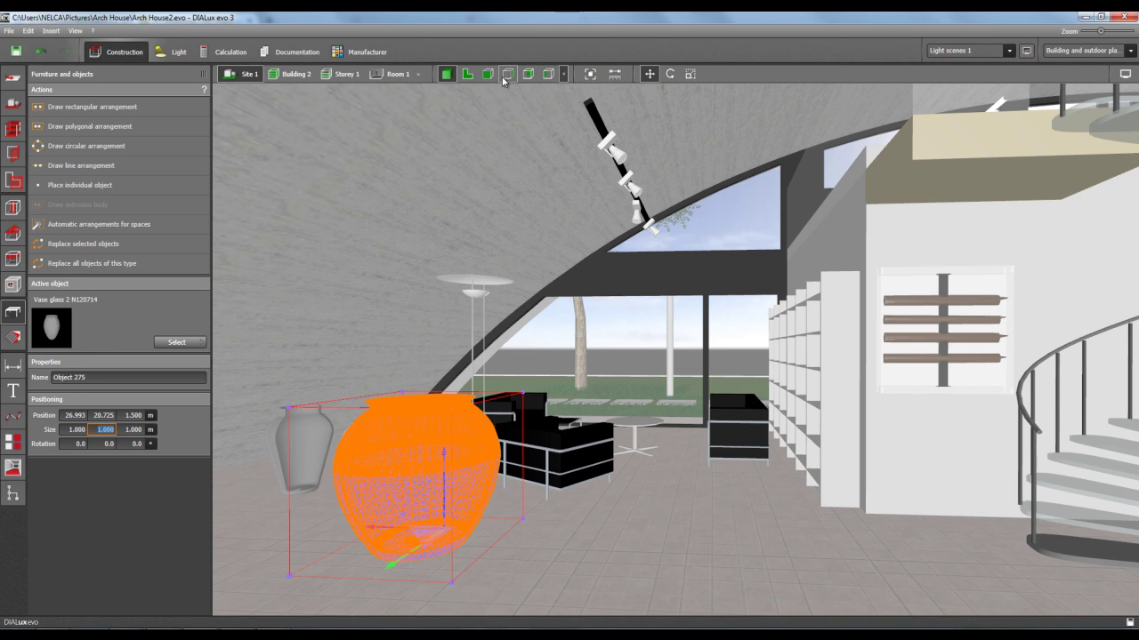
Set the large vase's first two size dimensions to 0.6 m to make it narrower
left_click(507, 74)
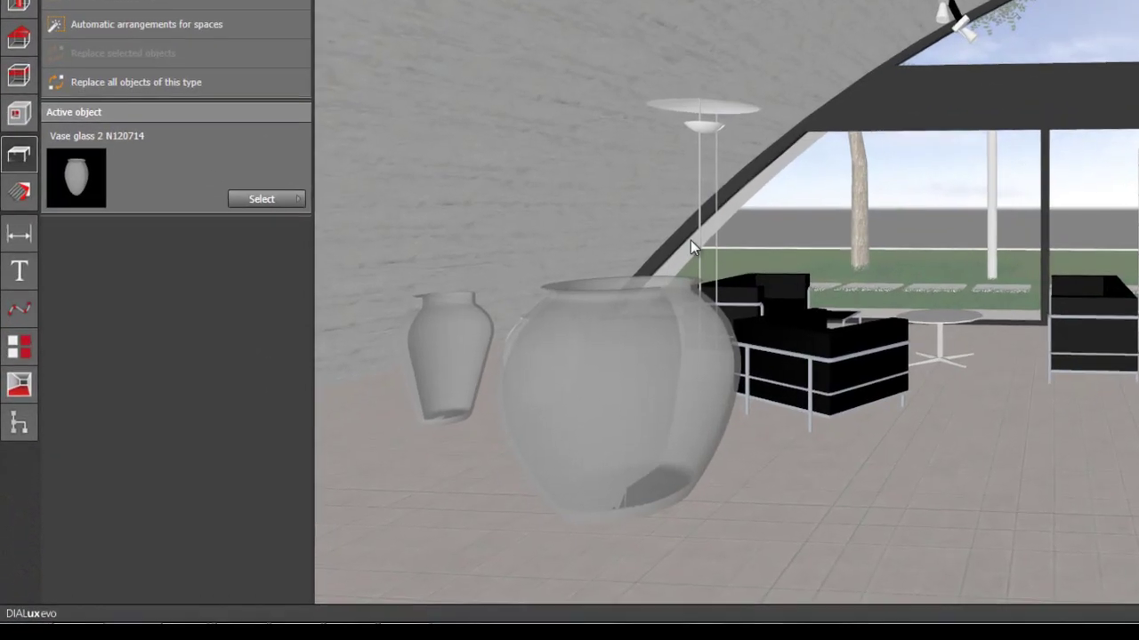
left_click(537, 412)
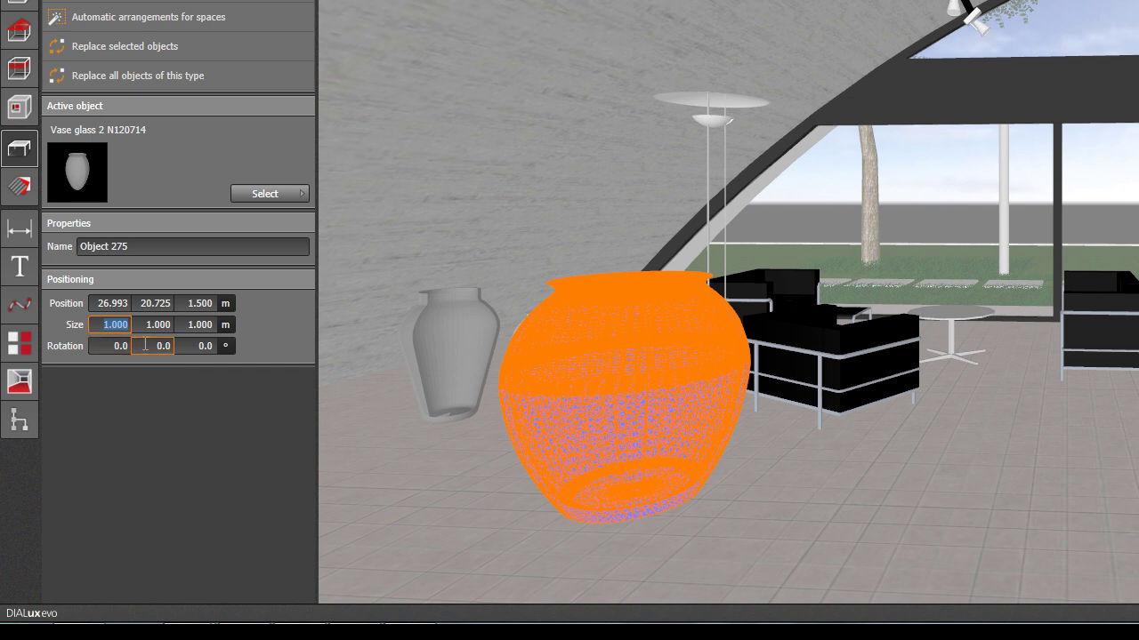
key("Tab")
type(".6")
key("Tab")
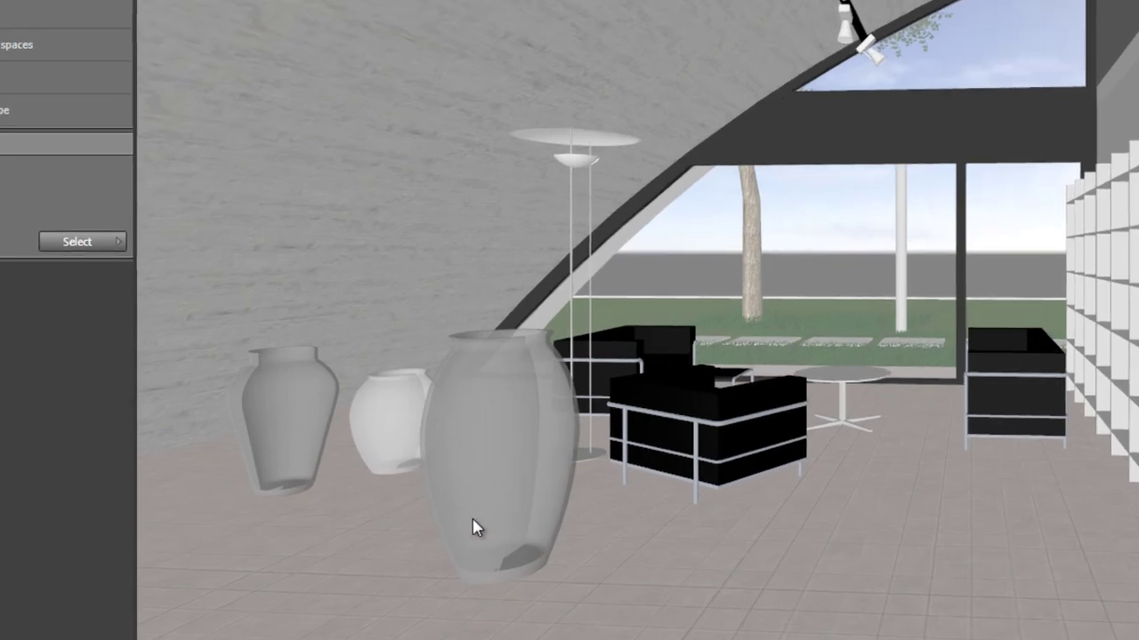
mouse_move(429, 611)
left_mouse_down()
mouse_move(508, 610)
mouse_move(432, 597)
left_mouse_up()
right_click_drag(433, 586, 404, 592)
right_click_drag(596, 600, 730, 579)
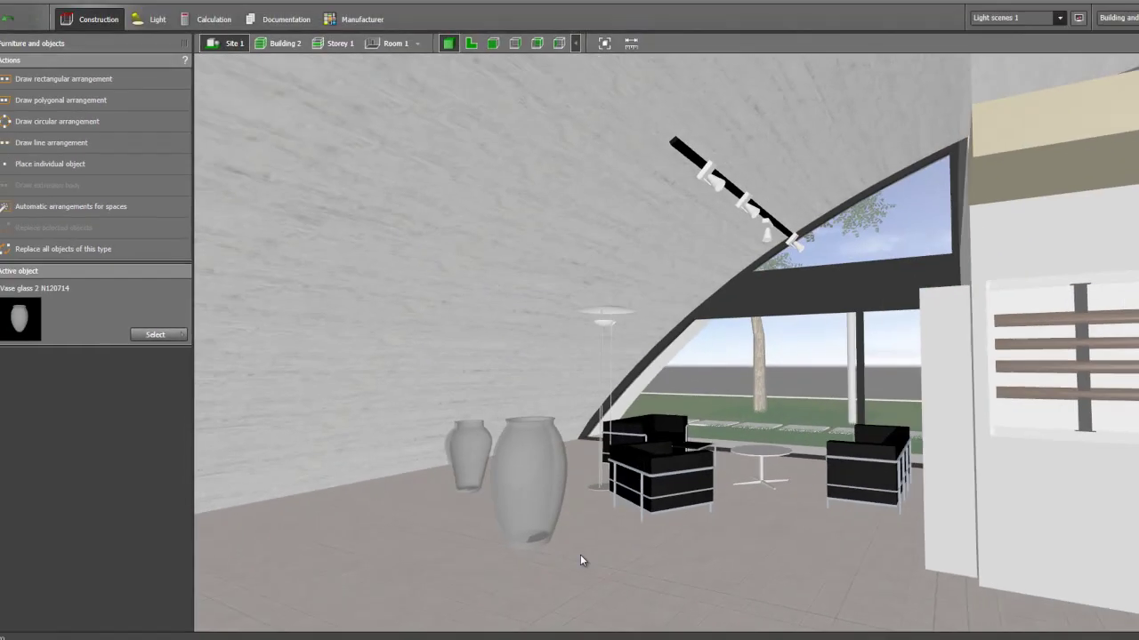
Browse the favourite objects and choose rock_2 as the active object
left_click(510, 538)
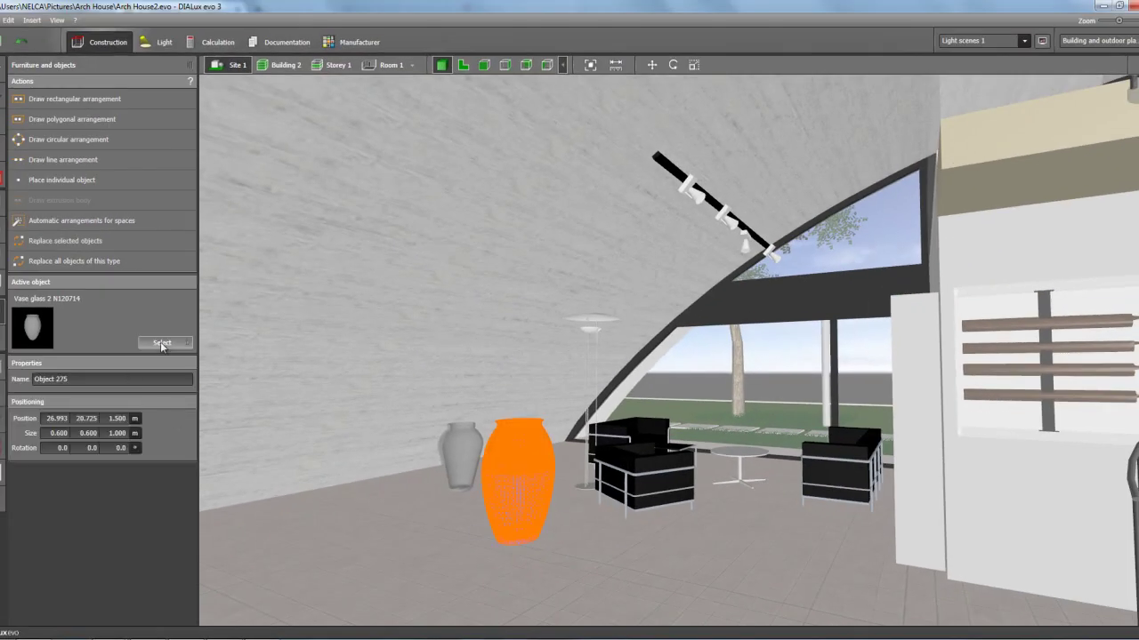
left_click(165, 344)
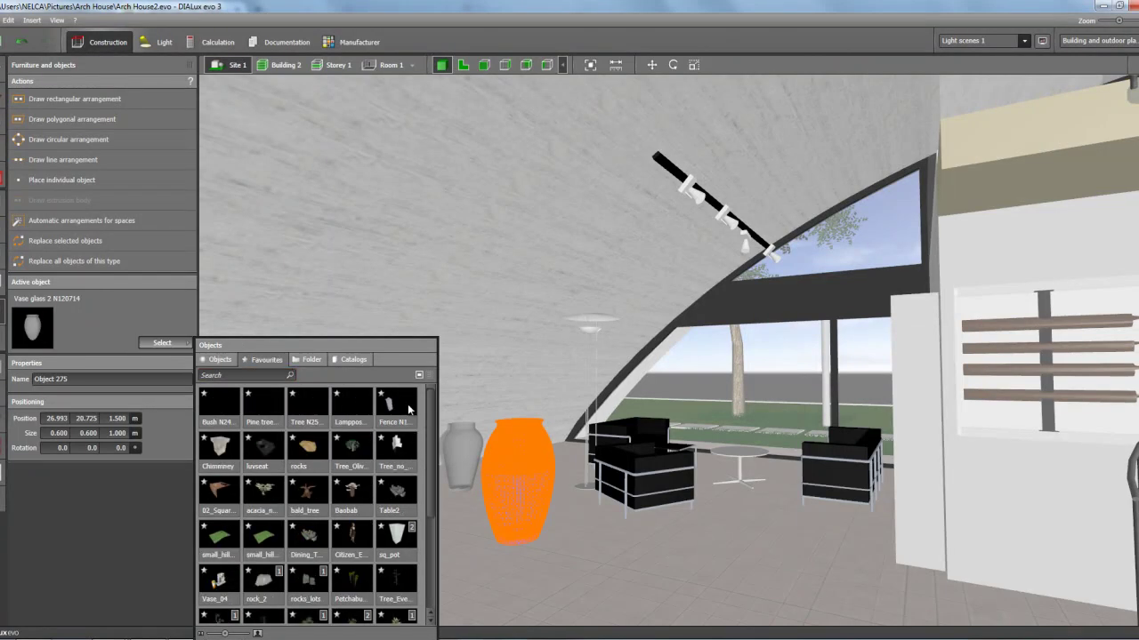
left_click_drag(430, 411, 433, 537)
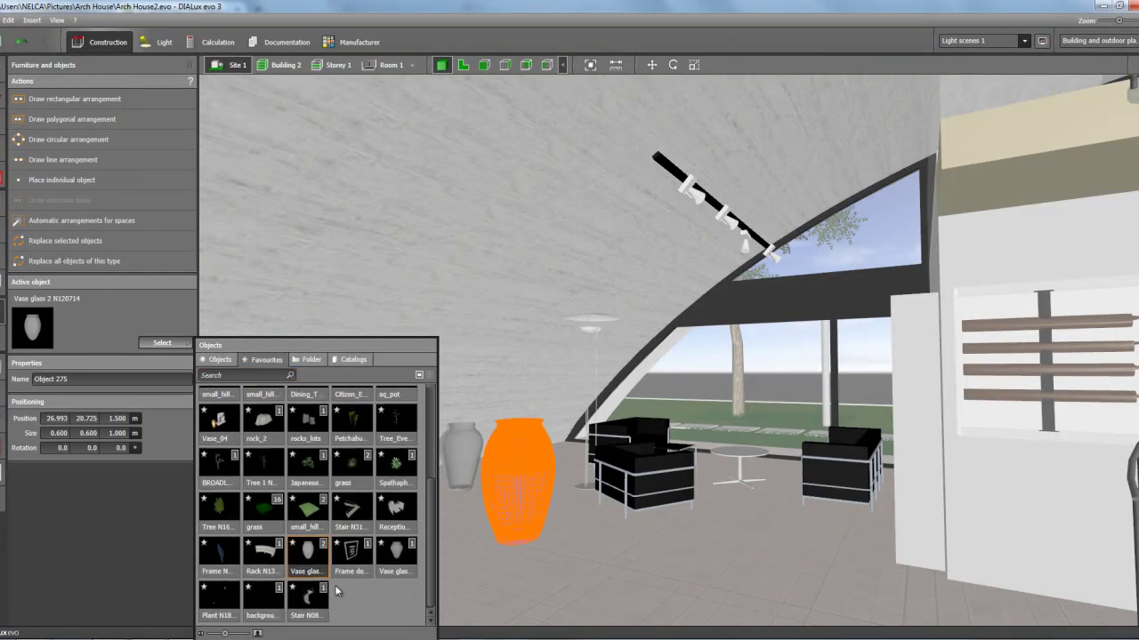
scroll(335, 576, "up", 1)
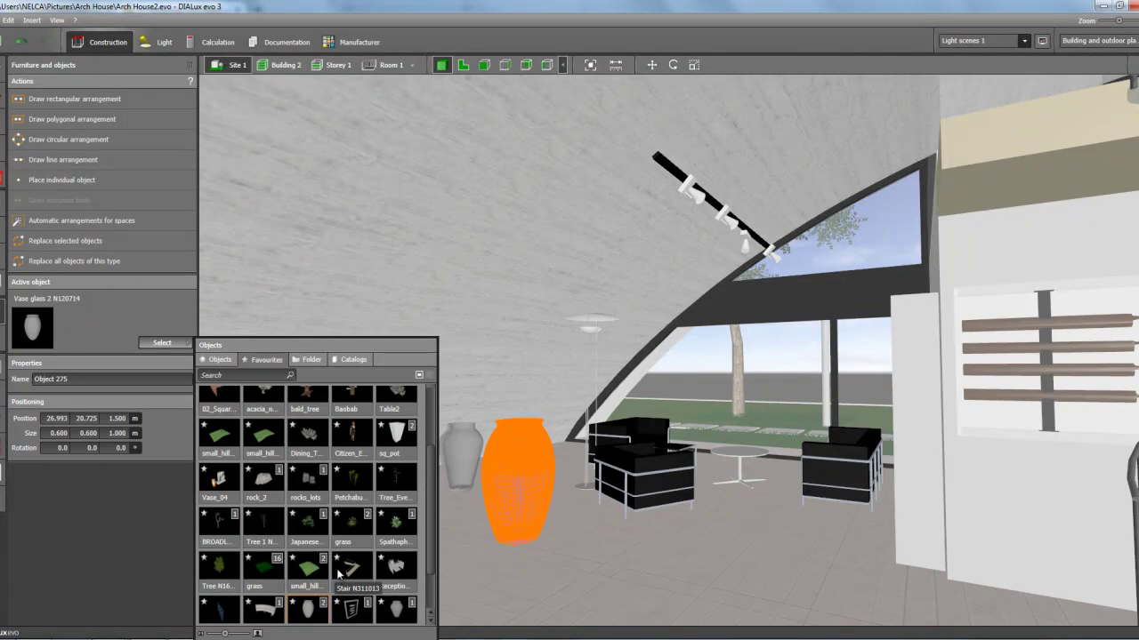
left_click(264, 481)
left_click(34, 329)
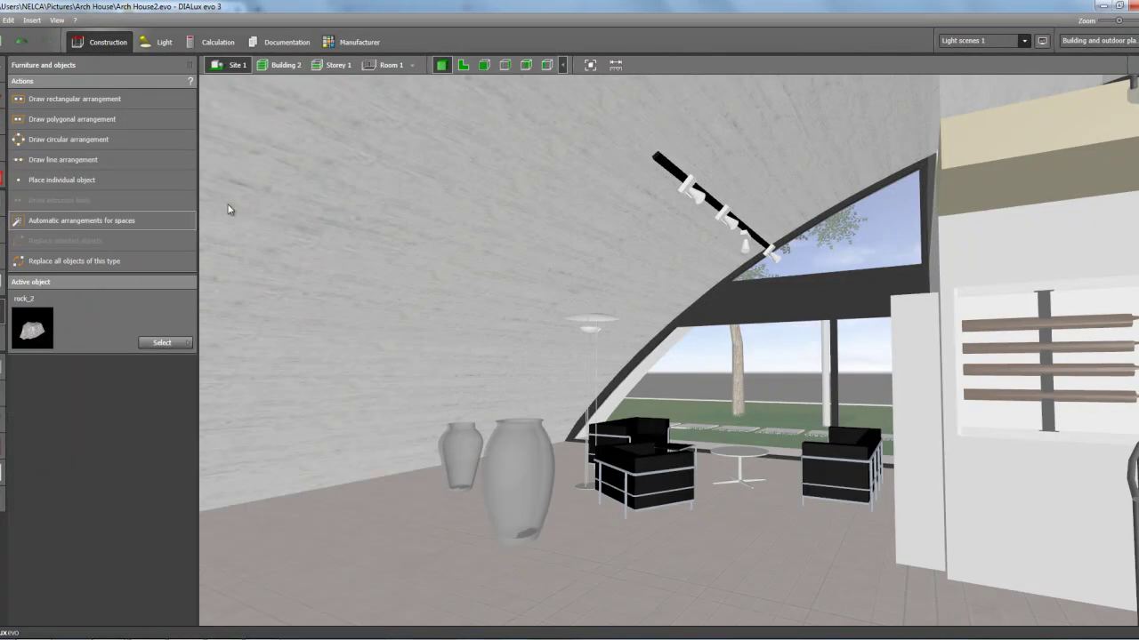
Show the whole site and examine the rock and plant group on the front lawn of the arch house
left_click(588, 66)
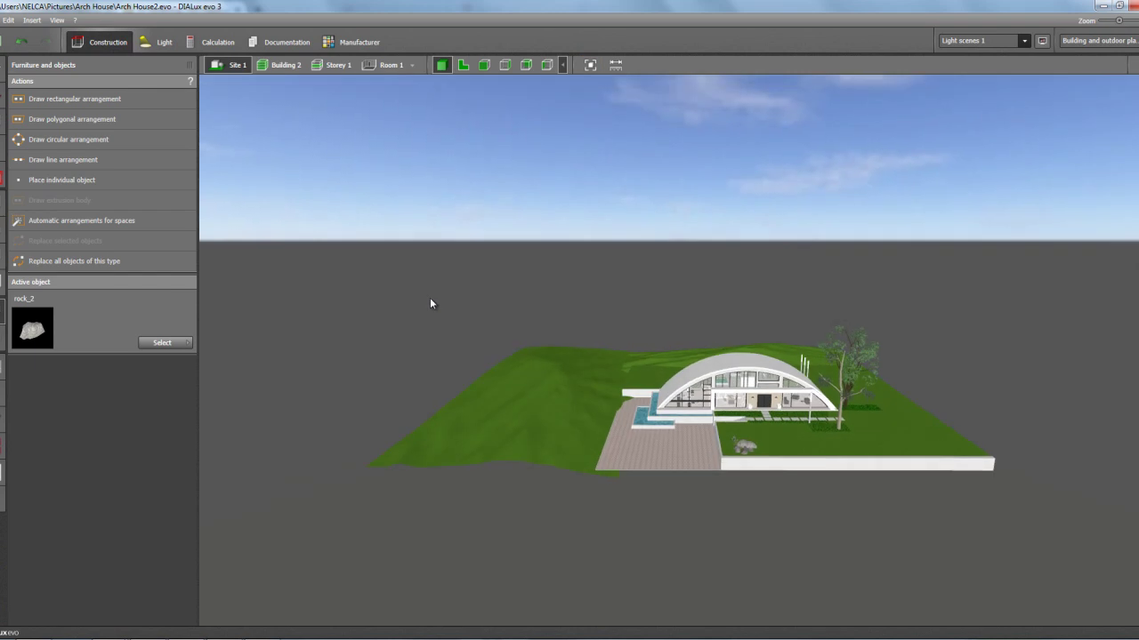
scroll(629, 294, "up", 5)
right_click_drag(473, 313, 508, 335)
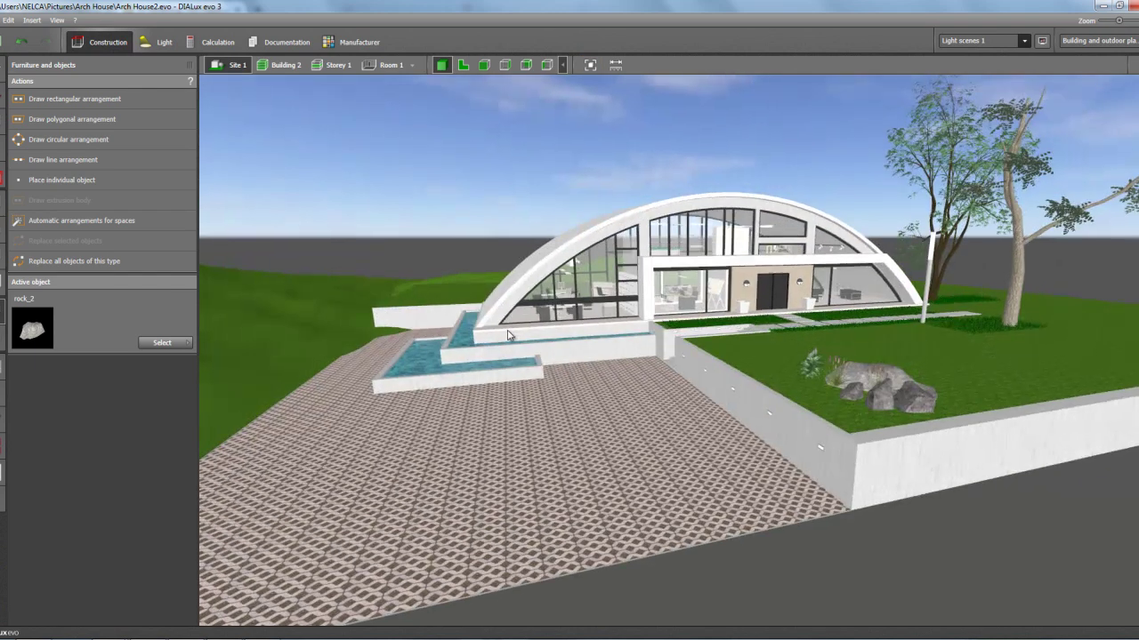
scroll(829, 465, "up", 3)
middle_click_drag(828, 465, 687, 386)
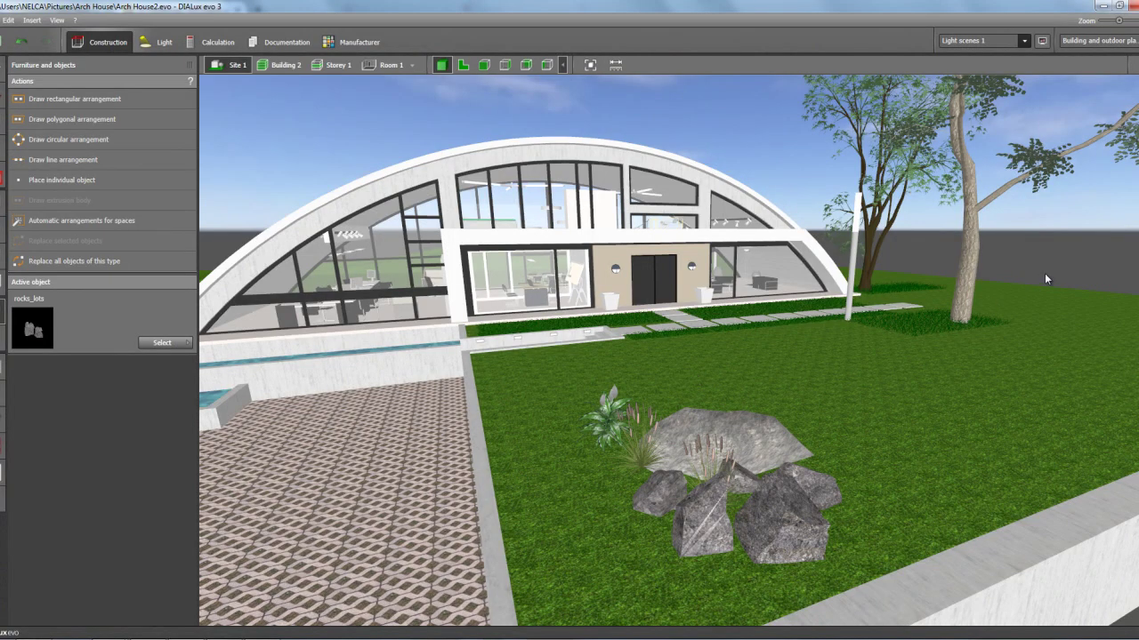
right_click_drag(1045, 280, 1013, 291)
right_click_drag(493, 251, 570, 244)
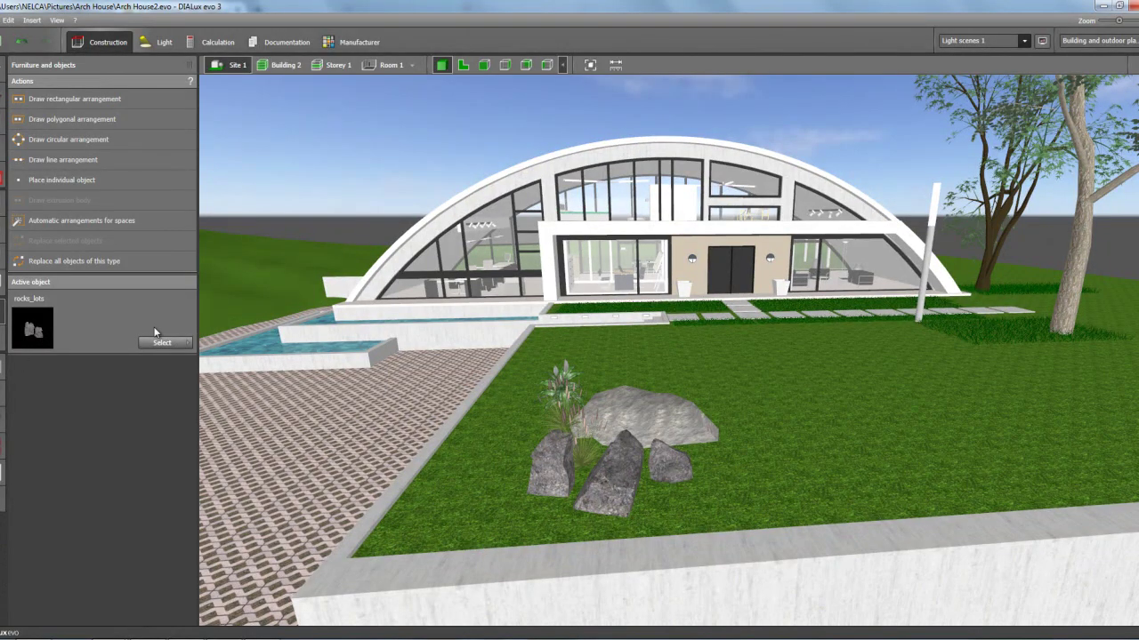
right_click_drag(317, 214, 360, 222)
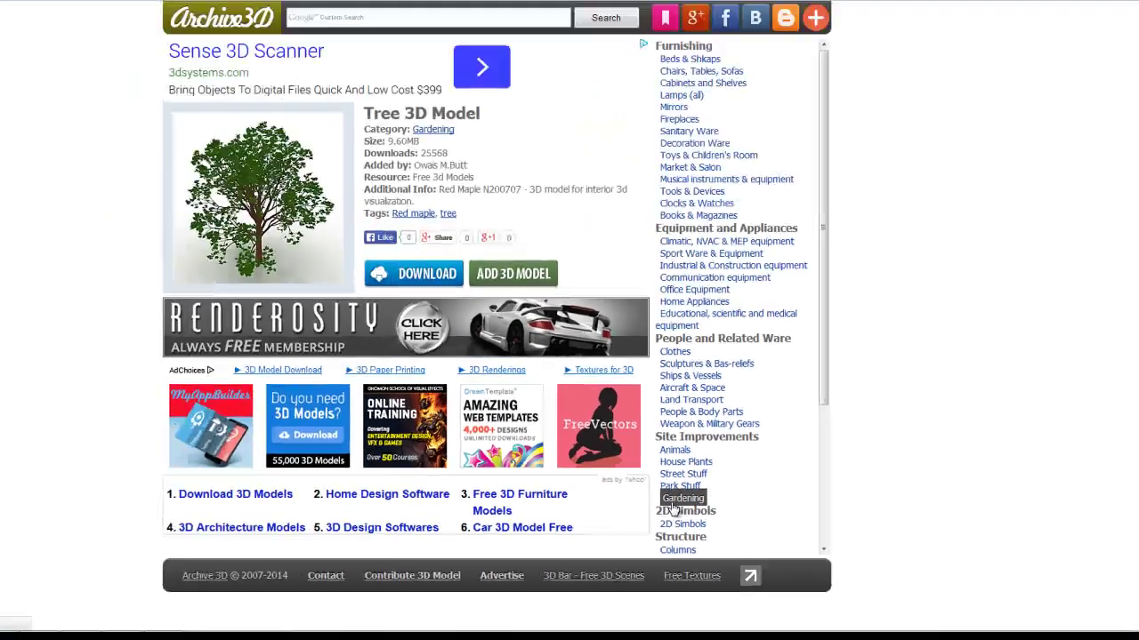
Switch to the Archive3D site, browse the Gardening models, search for "rocks" and open the rock tag's model list
left_click(525, 462)
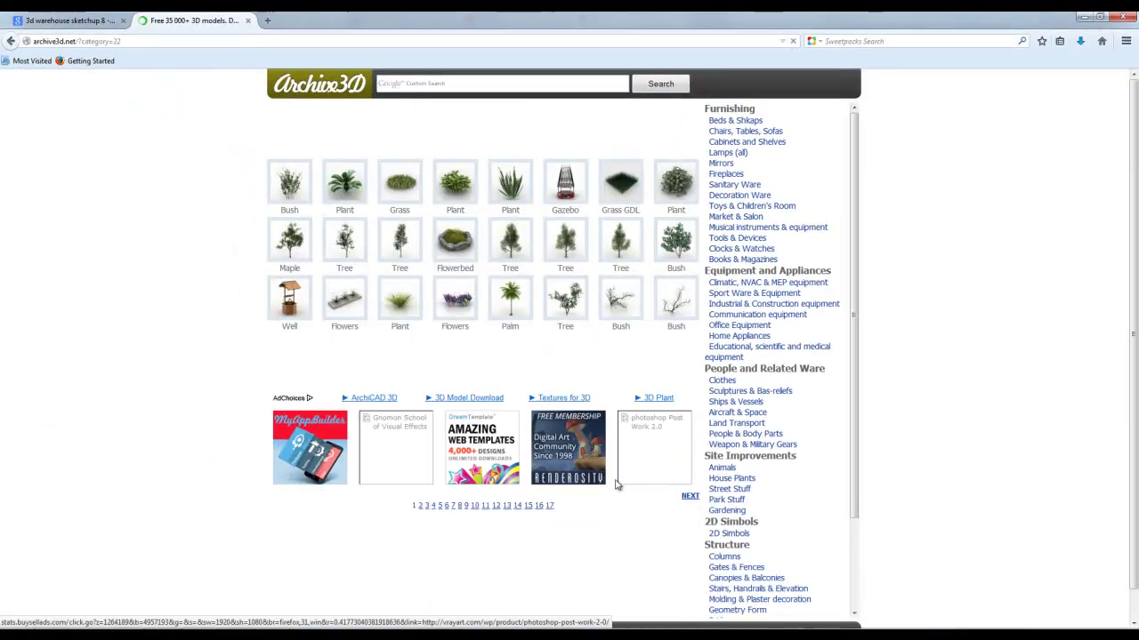
left_click(420, 506)
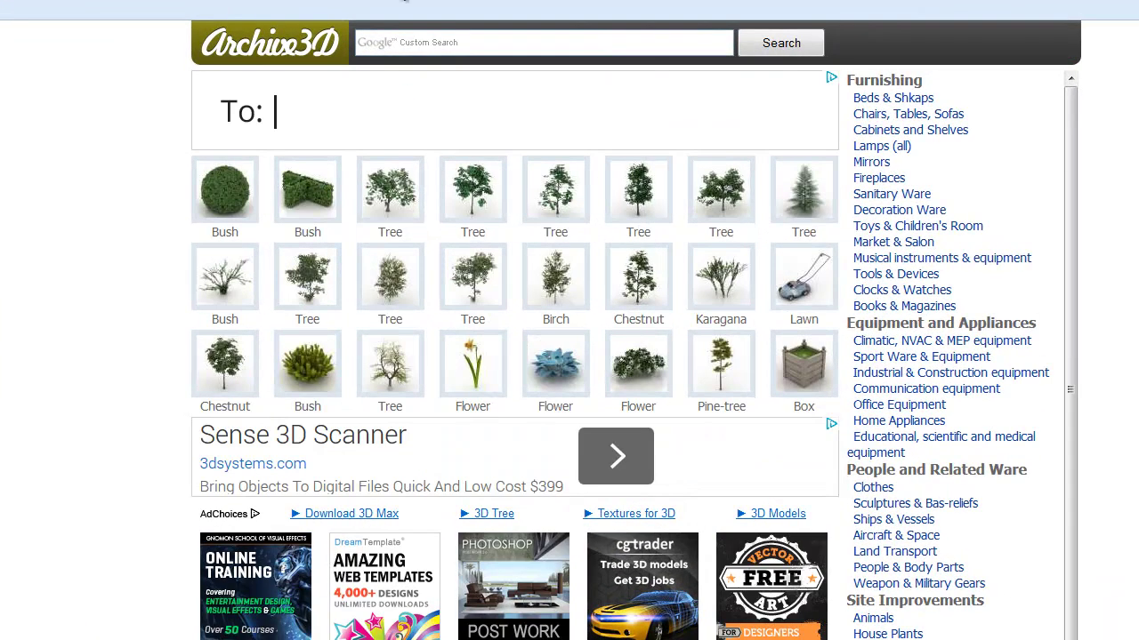
type("rocks")
key("Return")
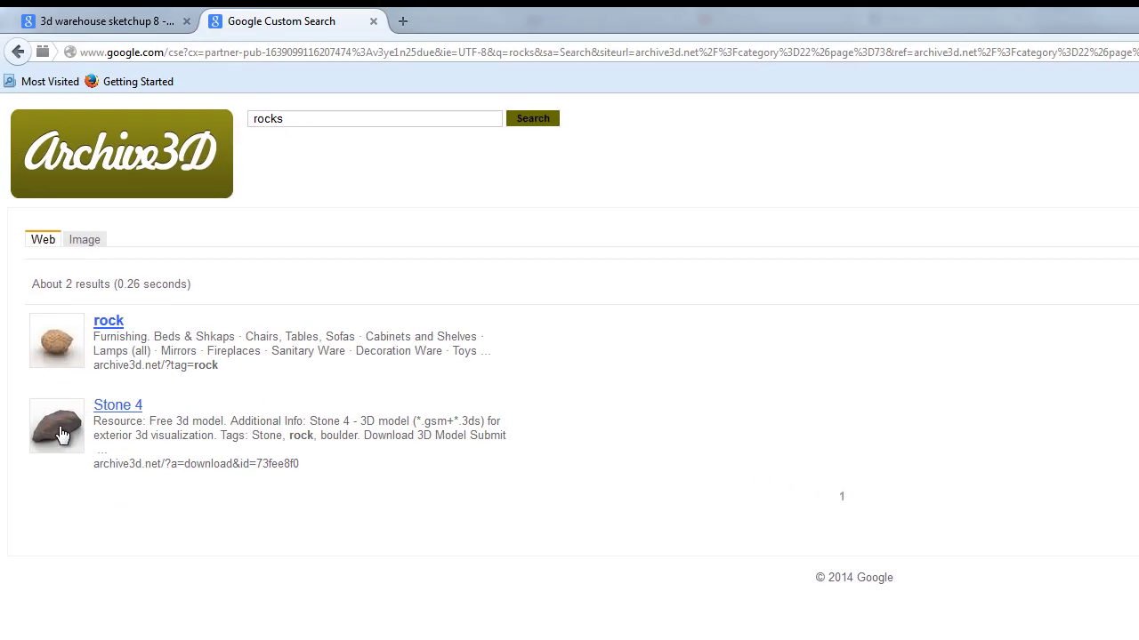
left_click(65, 366)
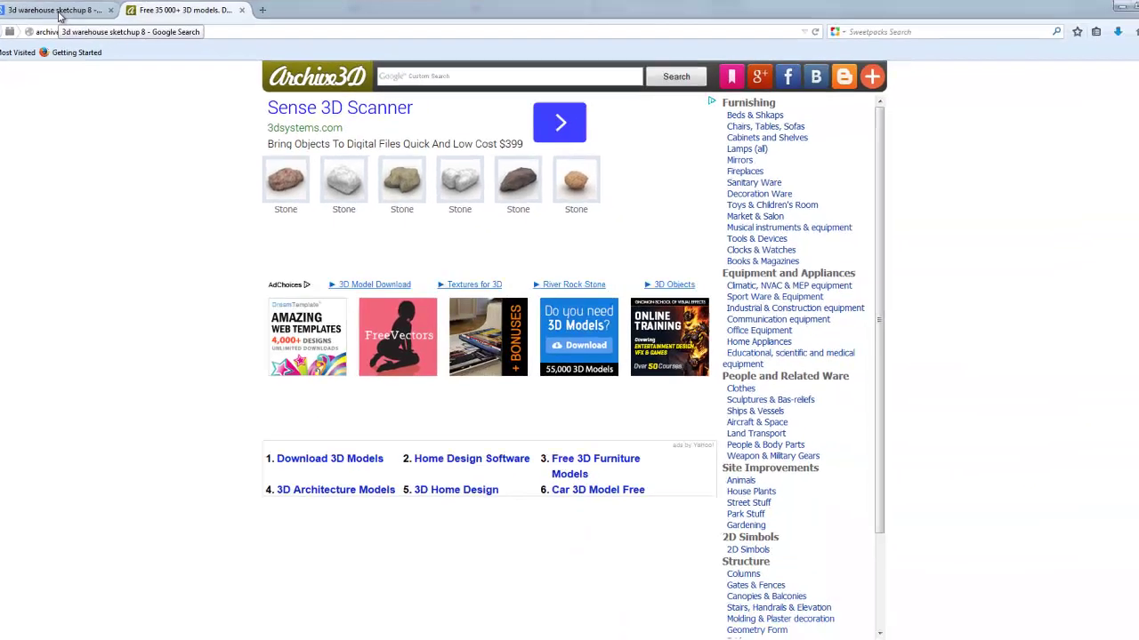
left_click(114, 23)
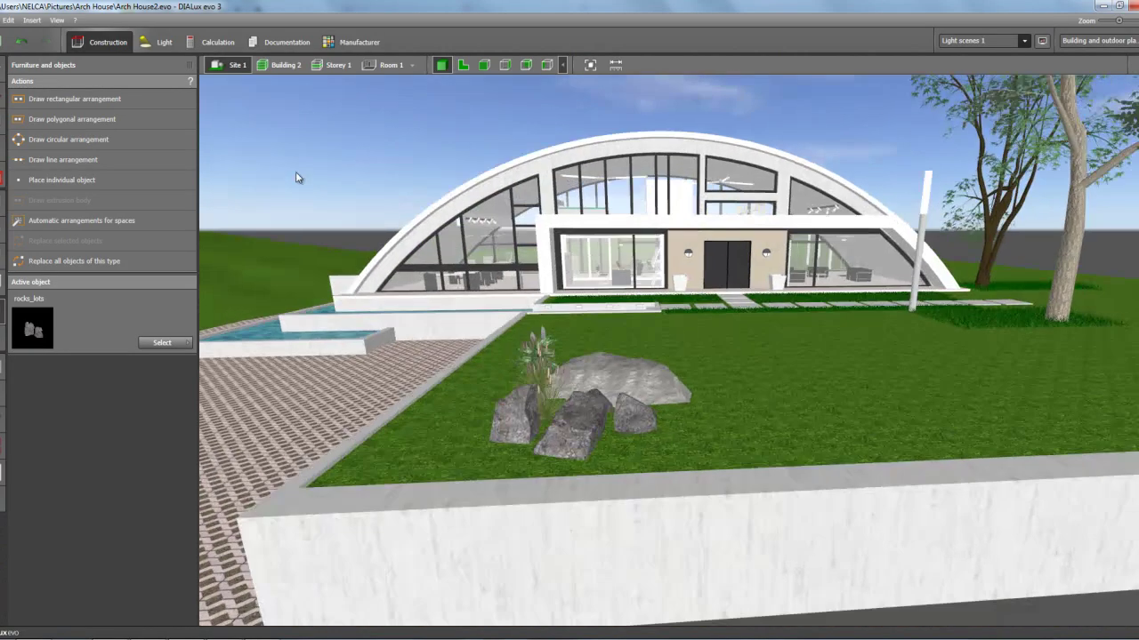
Back in DIALux evo, examine the arch house's glazed rear facade and the adjoining lawn with its posts
scroll(498, 291, "down", 5)
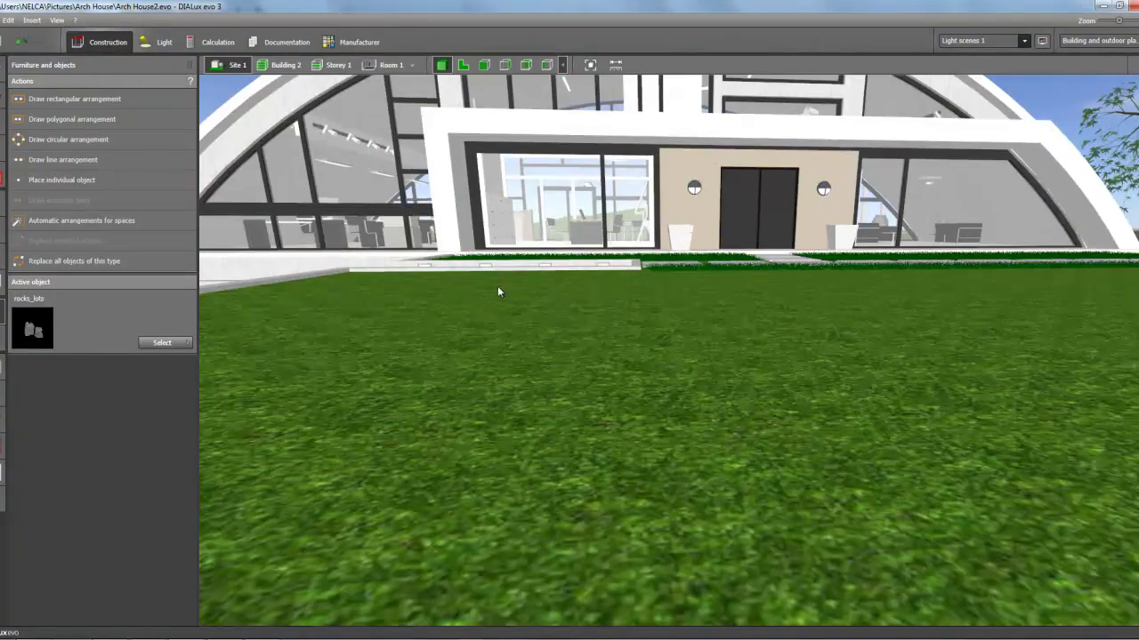
scroll(754, 428, "down", 5)
right_click_drag(670, 383, 645, 375)
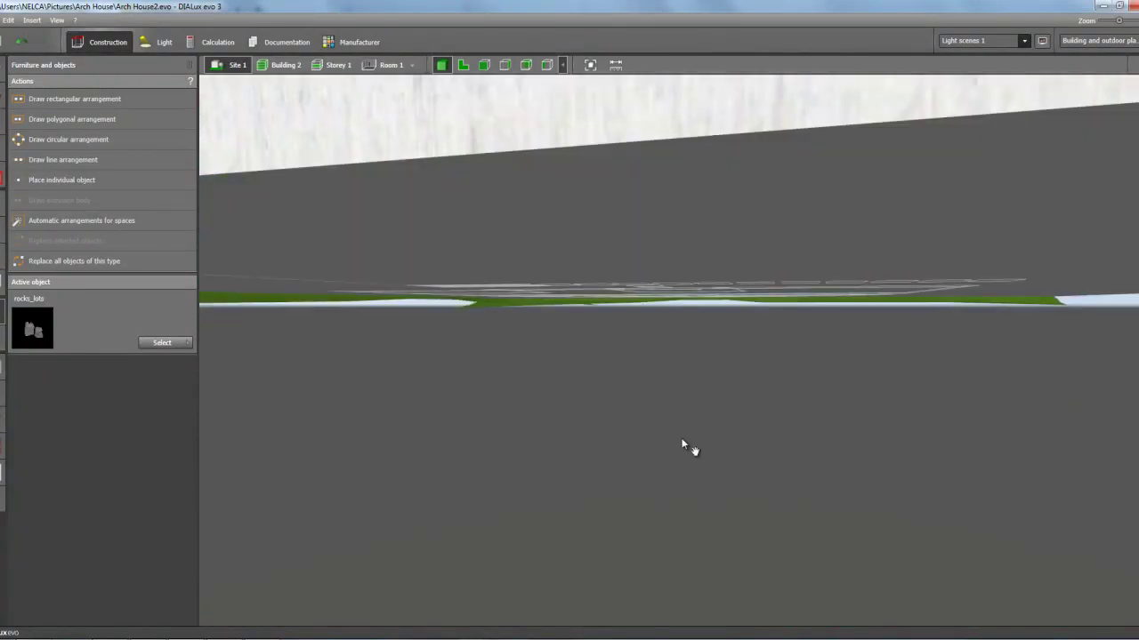
middle_click_drag(683, 443, 539, 439)
right_click_drag(539, 439, 637, 447)
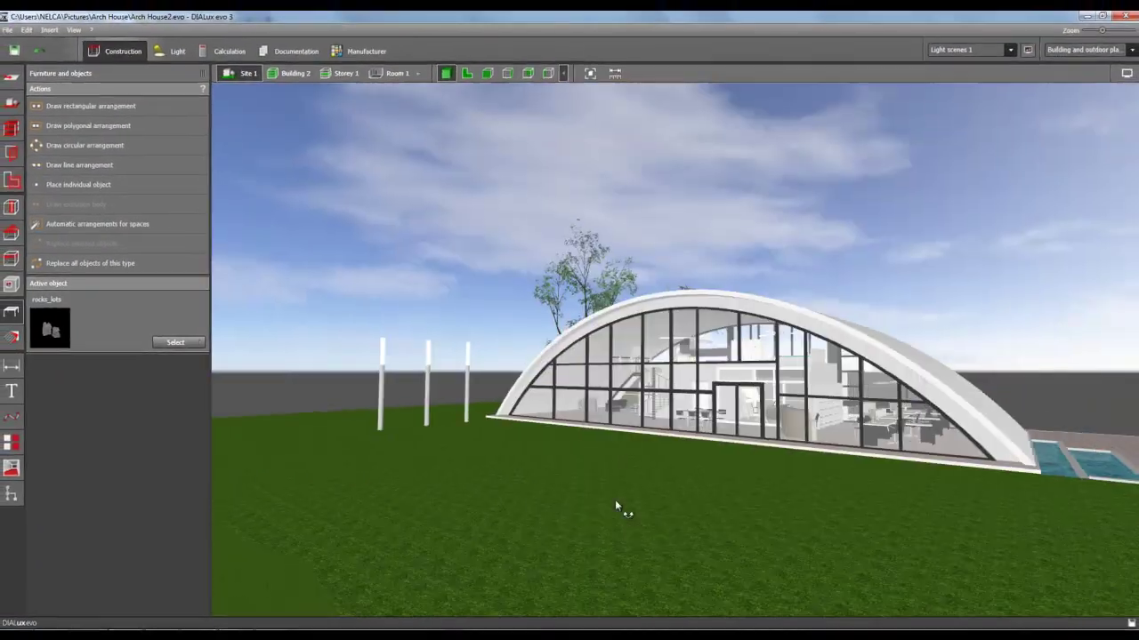
right_click_drag(614, 501, 555, 531)
scroll(650, 508, "up", 3)
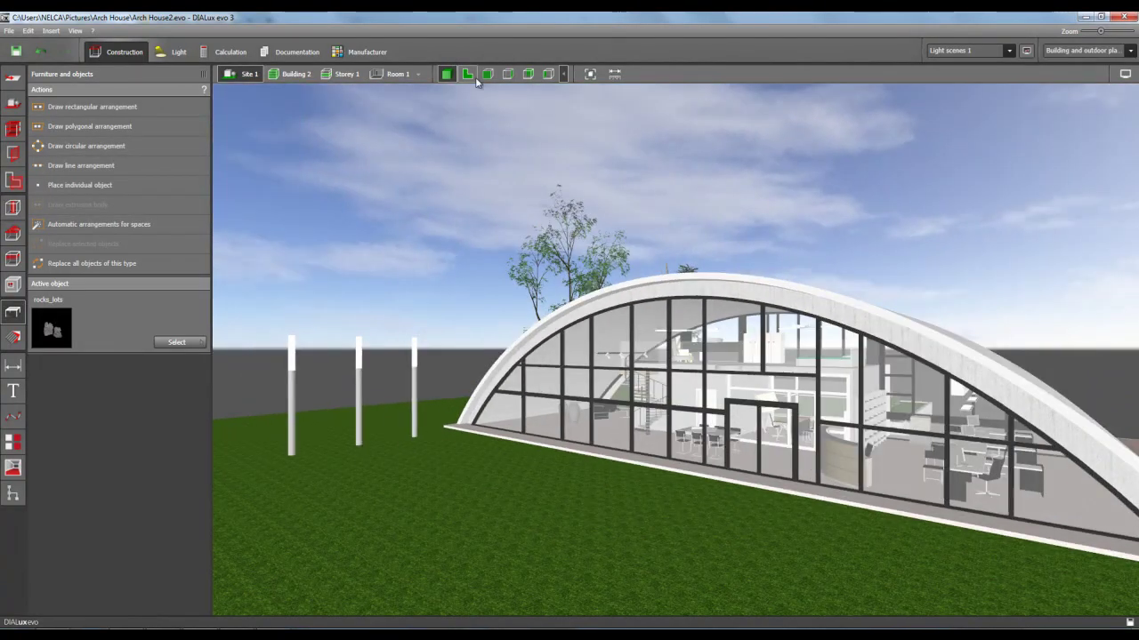
In the site's plan view, place an individual Tree N161113 from the favourites on the hill terrain beside the house
left_click(469, 75)
left_click(178, 343)
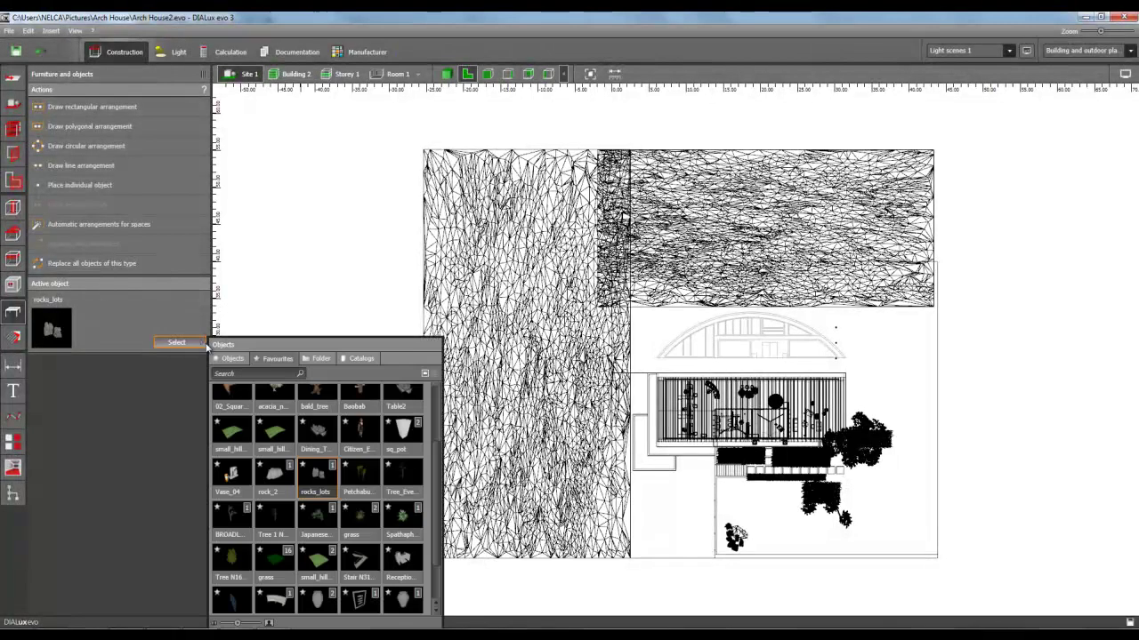
left_click_drag(433, 462, 434, 497)
left_click(225, 494)
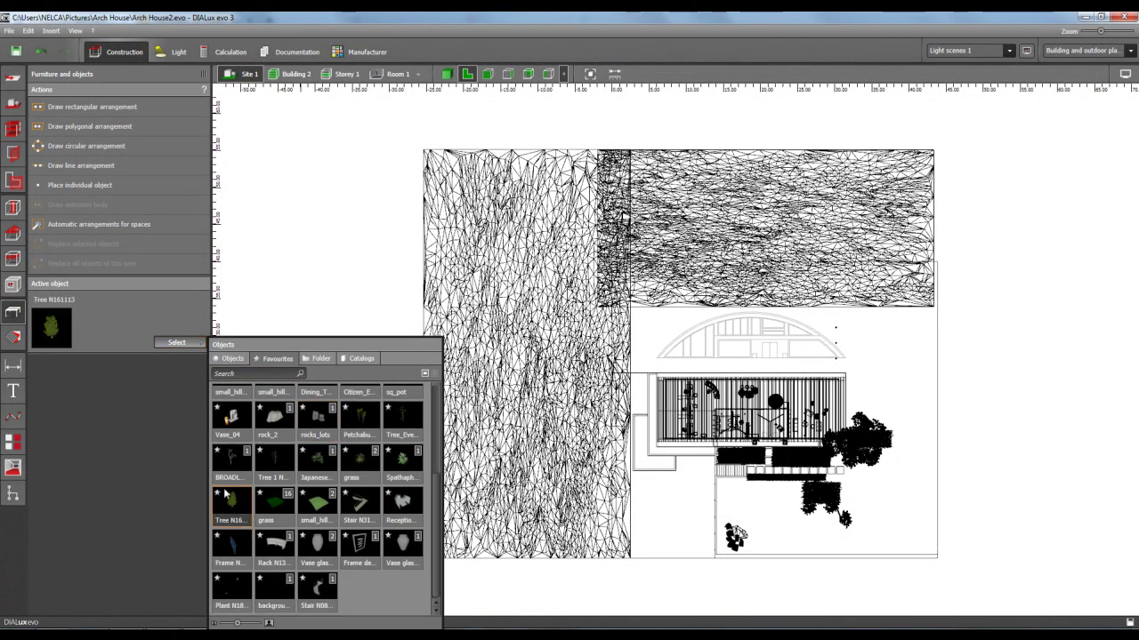
left_click(71, 185)
left_click(546, 267)
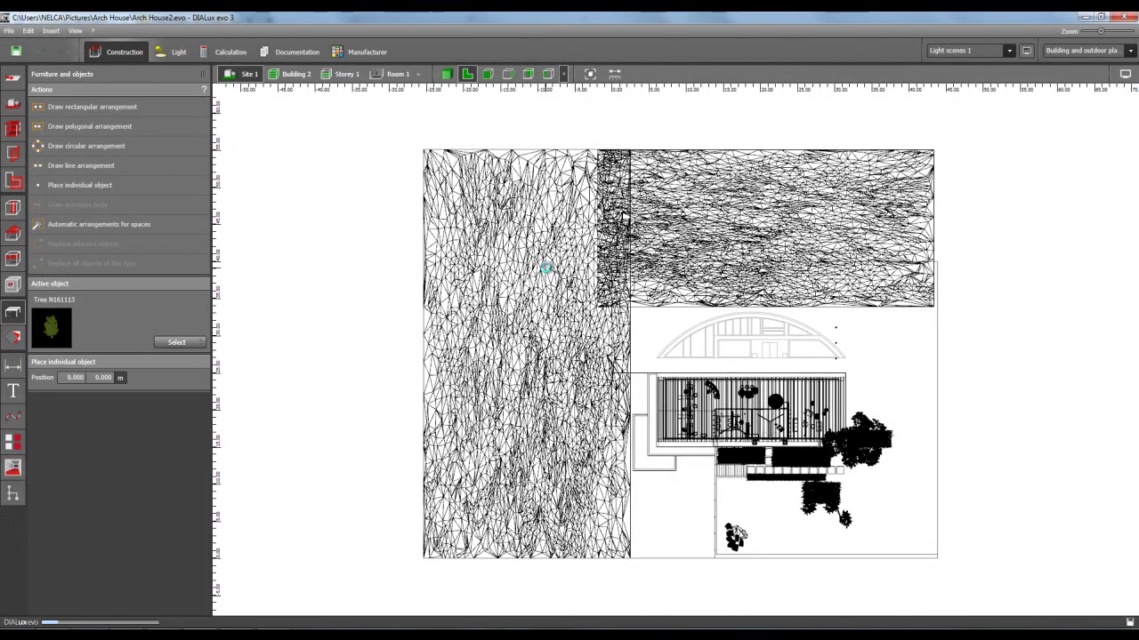
In the 3D view, set the new tree's first two rotation values to 0° so it stands upright
left_click(445, 74)
right_click_drag(534, 299, 282, 424)
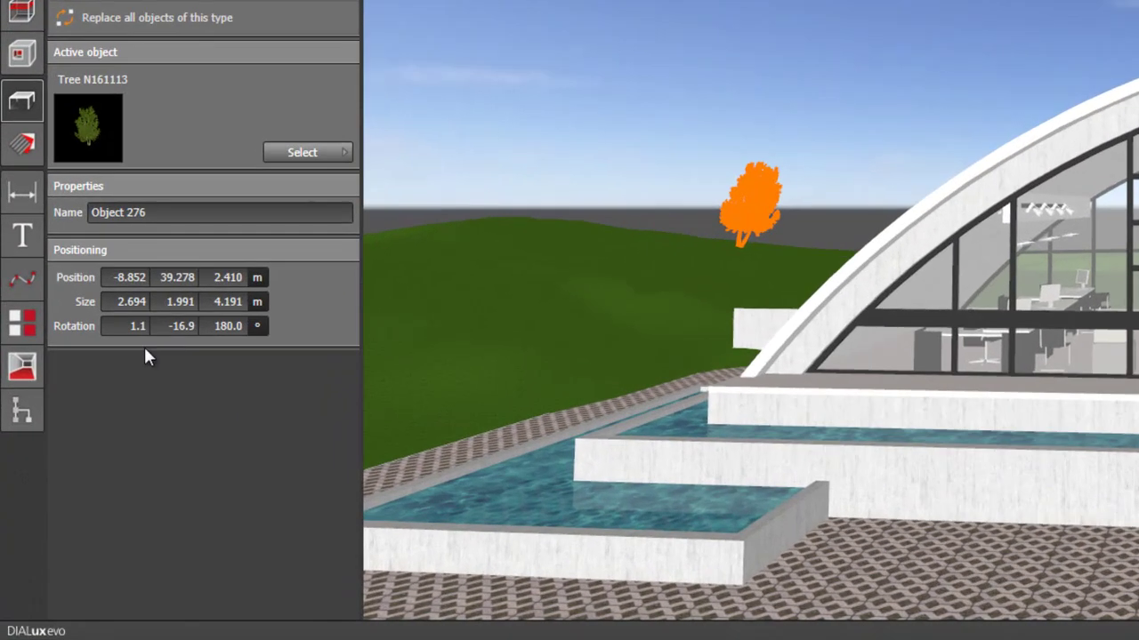
left_click(78, 444)
type("0")
left_click(190, 326)
type("0")
left_click(218, 326)
Set the tree's size to 6 × 6 × 10 m and deselect it
left_click(222, 294)
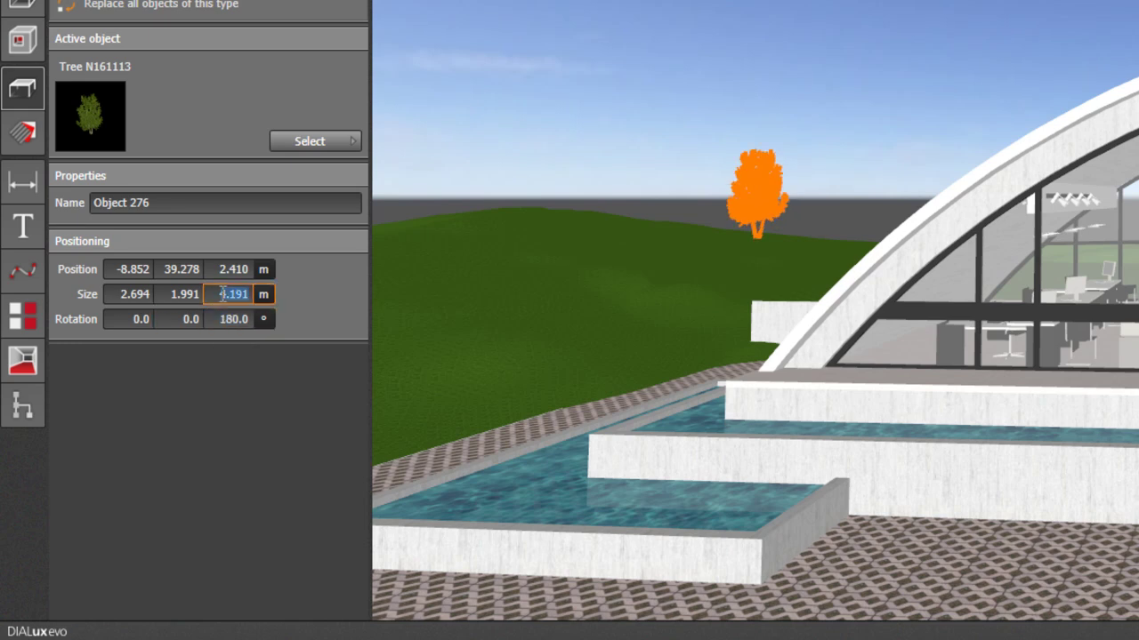
left_click(183, 295)
type("6")
left_click(137, 291)
type("6")
key("Return")
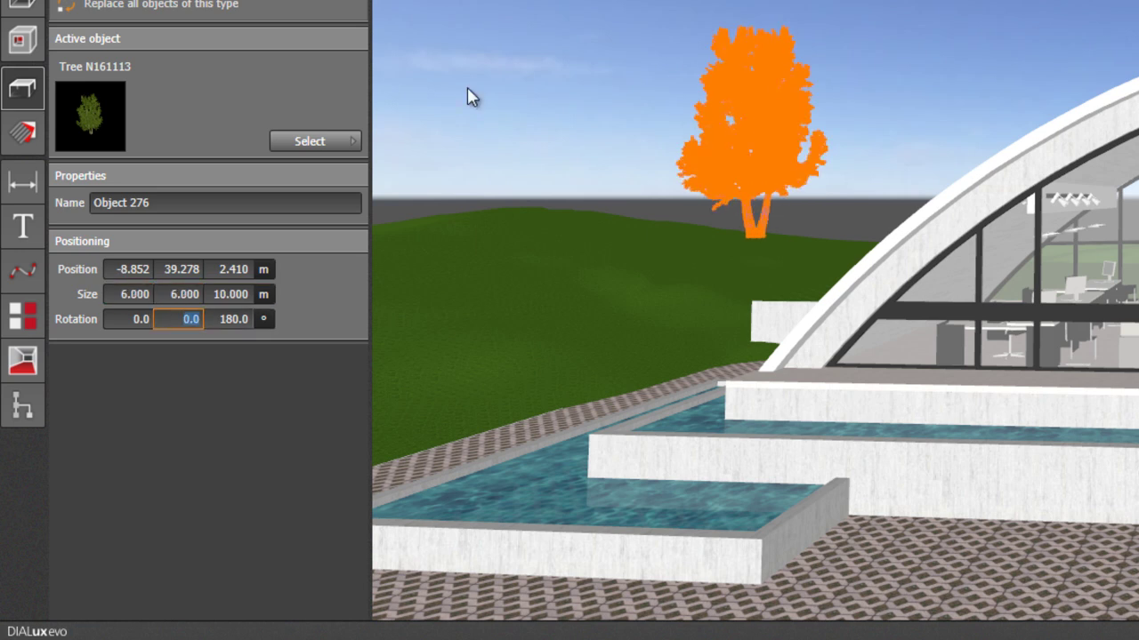
left_click(465, 97)
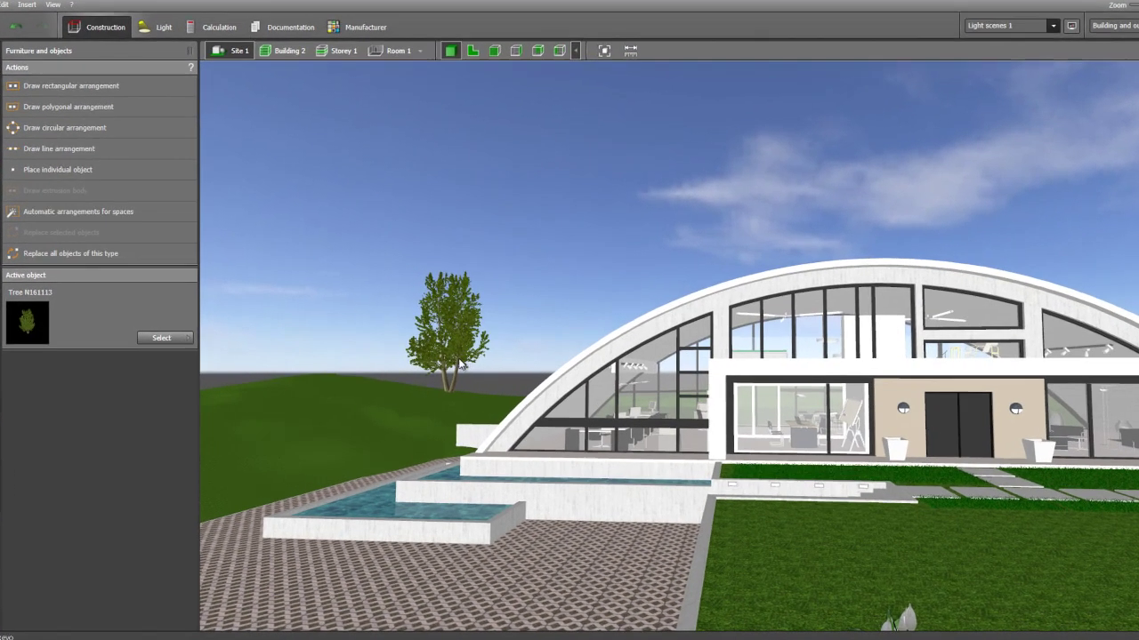
Copy the tree and paste it at the mouse position beside the original on the hill in plan view
left_click(458, 362)
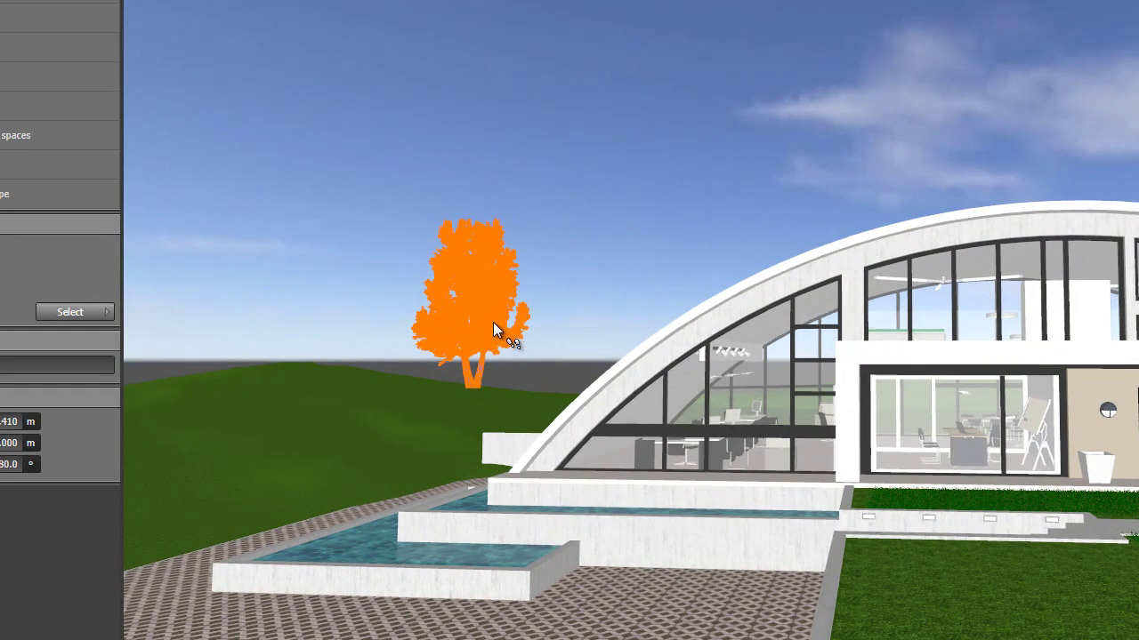
right_click(494, 328)
left_click(552, 438)
left_click(489, 2)
right_click(547, 192)
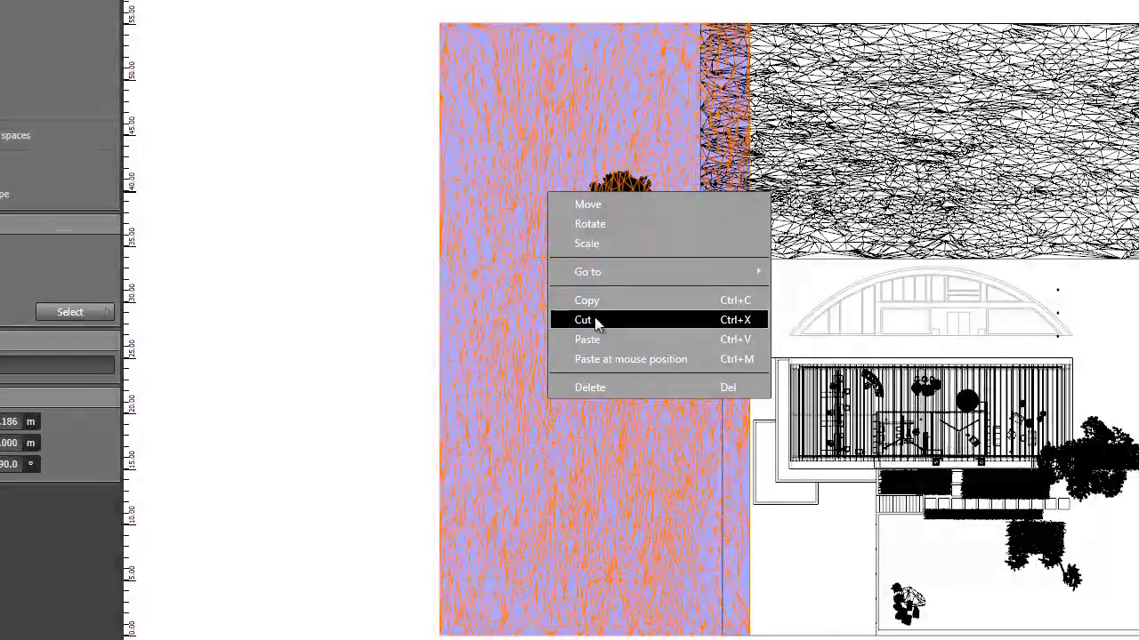
left_click(587, 360)
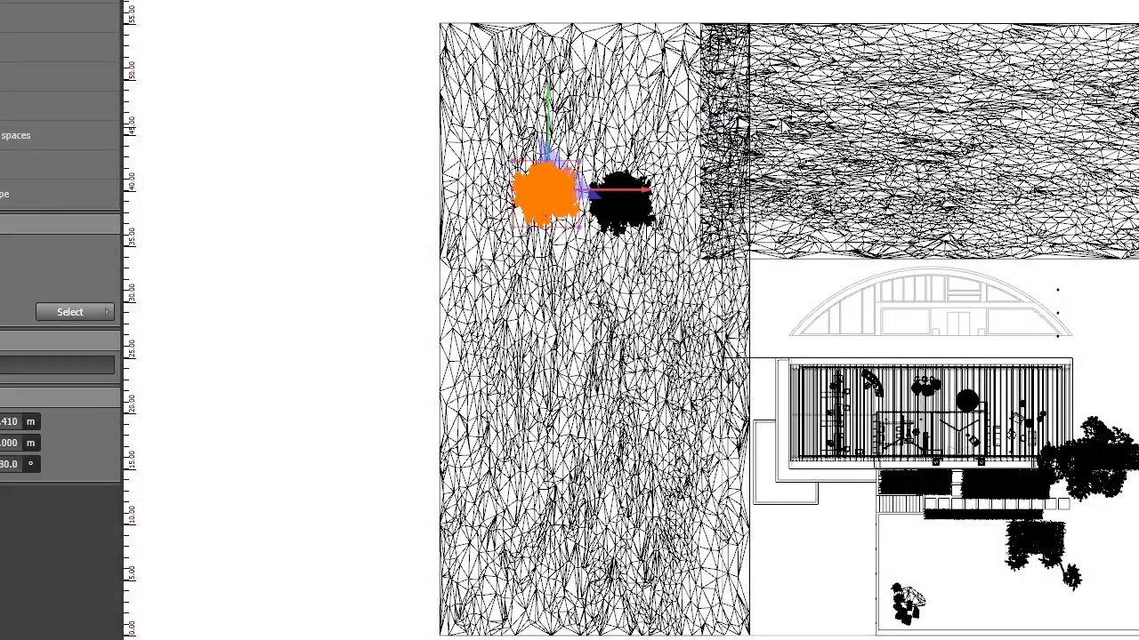
Paste three more copies of the tree at the mouse position: two at opposite ends of the rear hill terrain and one just in front of it
left_click(808, 153)
right_click(783, 127)
left_click(850, 293)
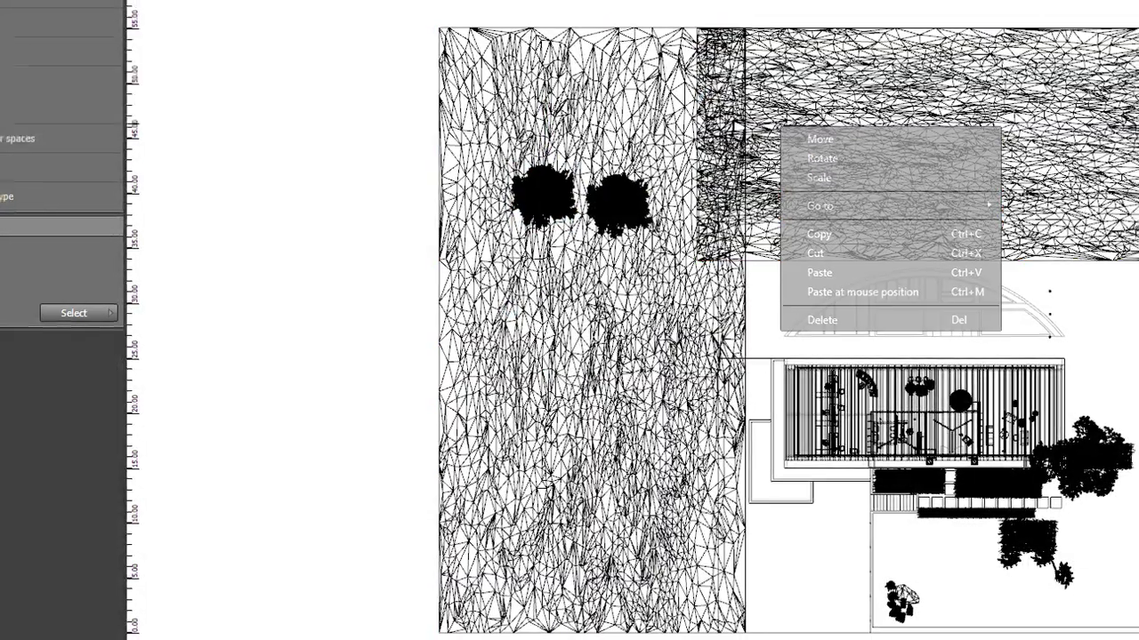
right_click(908, 253)
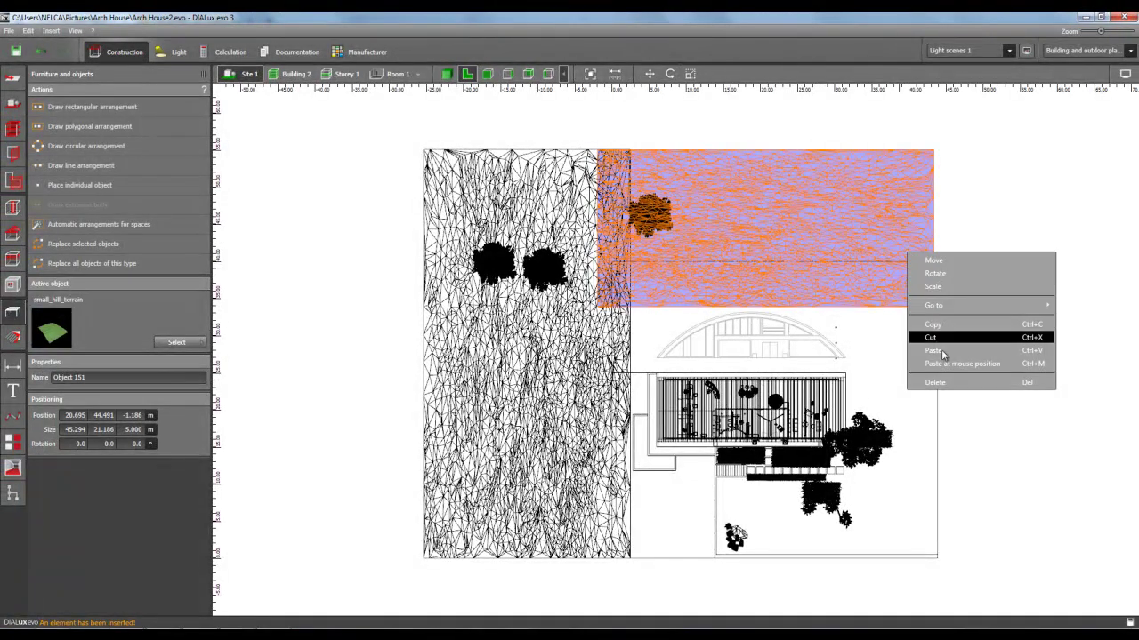
left_click(942, 363)
right_click(900, 331)
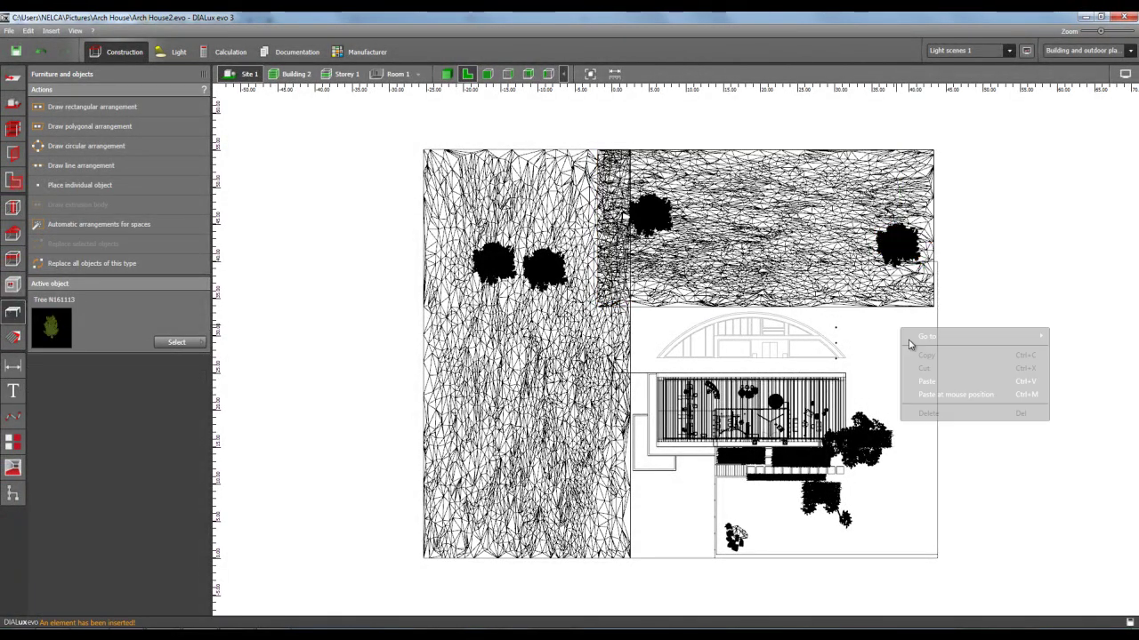
left_click(955, 394)
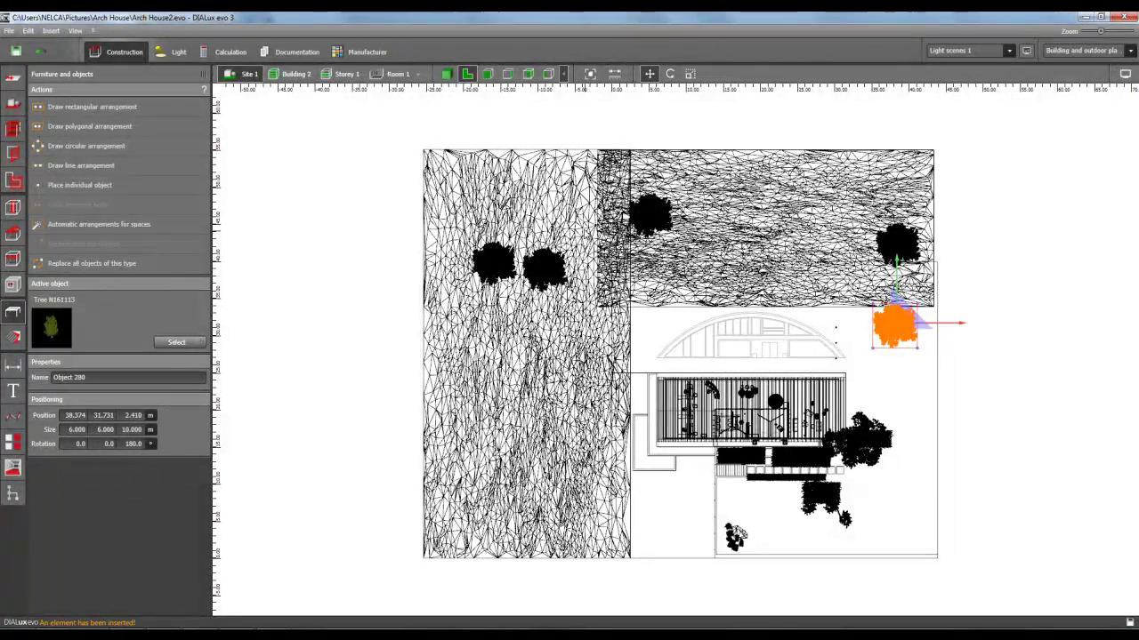
Paste two more tree copies on the side hill terrain, one near the rear hill and one further down, and deselect
left_click(584, 234)
right_click(585, 233)
left_click(614, 341)
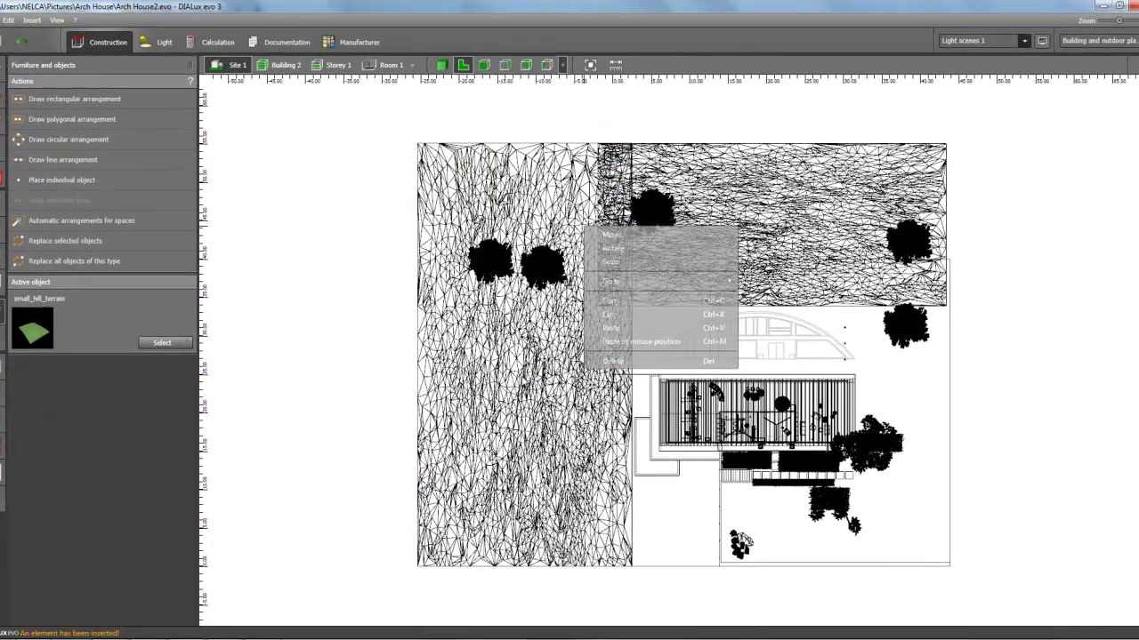
right_click(524, 375)
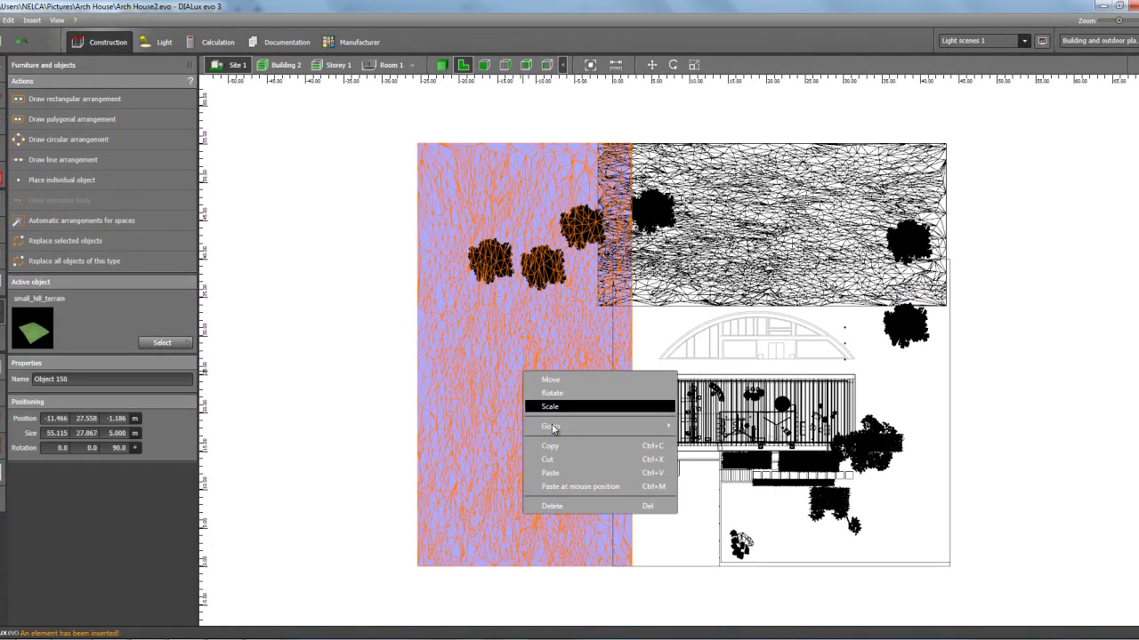
left_click(557, 486)
left_click(368, 328)
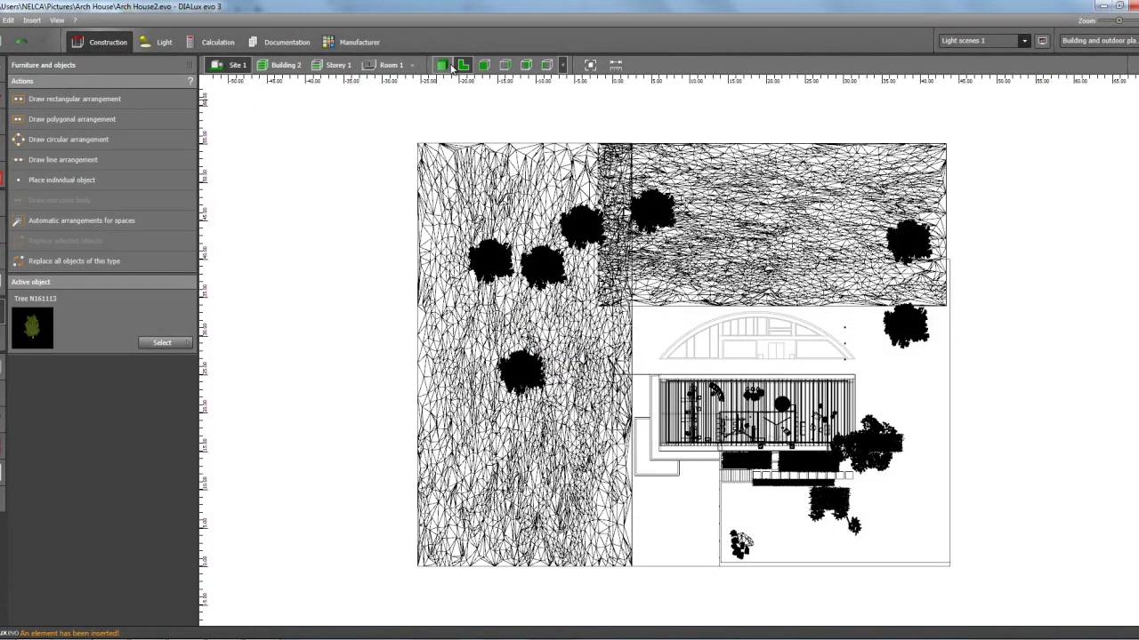
Select the floating tree nearest the junction of the two hills in 3D and move it down onto the terrain in a side view
left_click(444, 66)
scroll(498, 219, "down", 4)
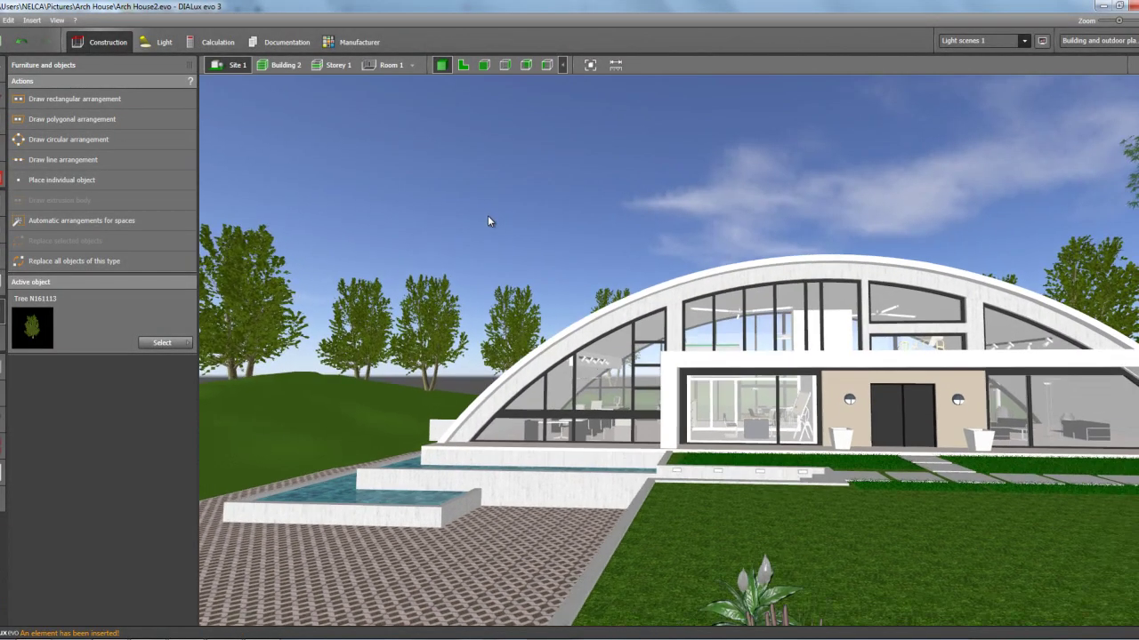
right_click_drag(468, 233, 563, 244)
left_click_drag(563, 245, 588, 236)
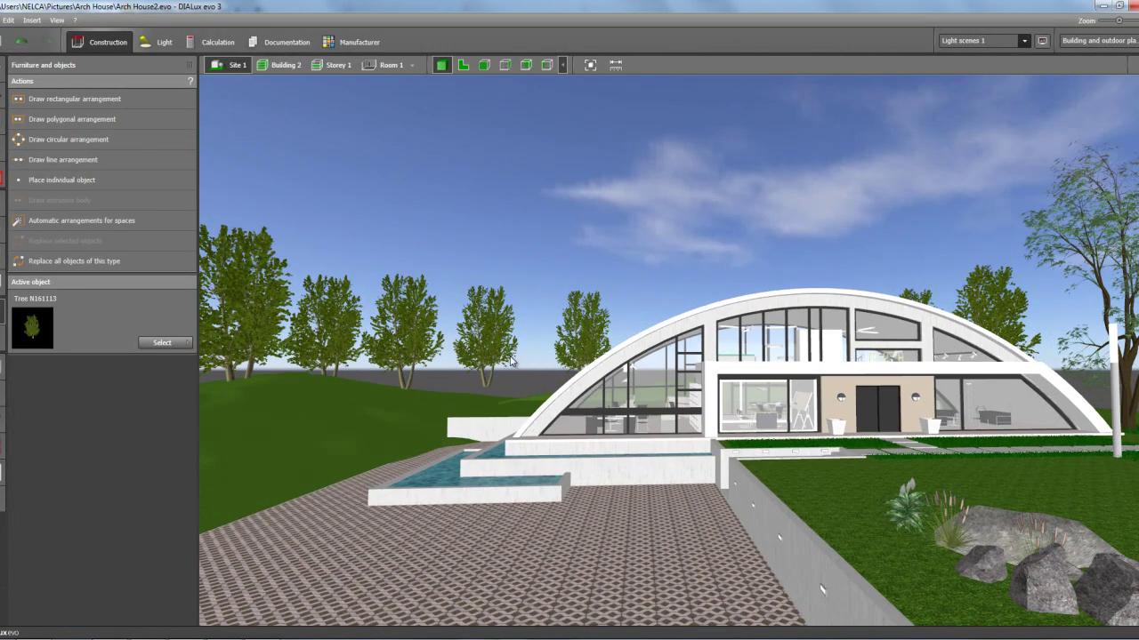
left_click(501, 349)
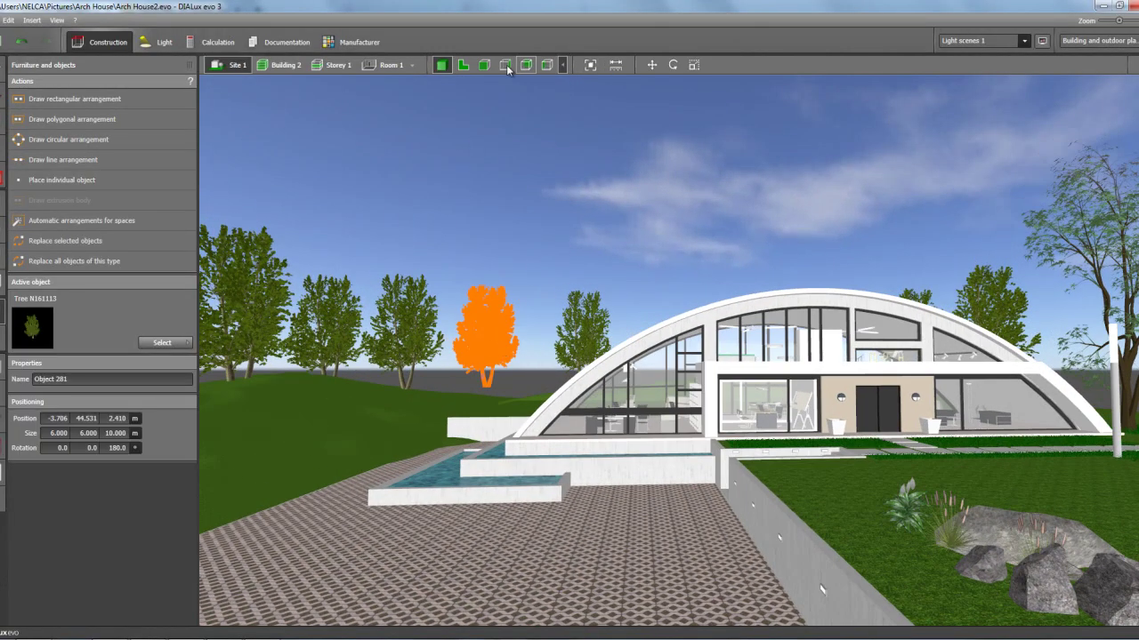
left_click(505, 65)
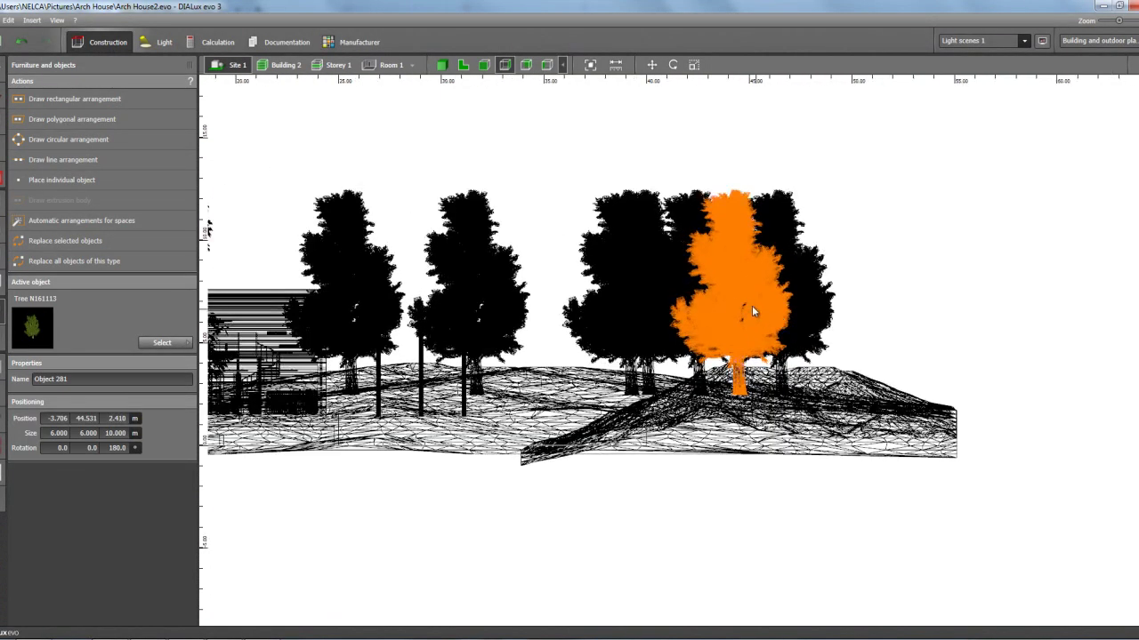
right_click(746, 303)
left_click(801, 325)
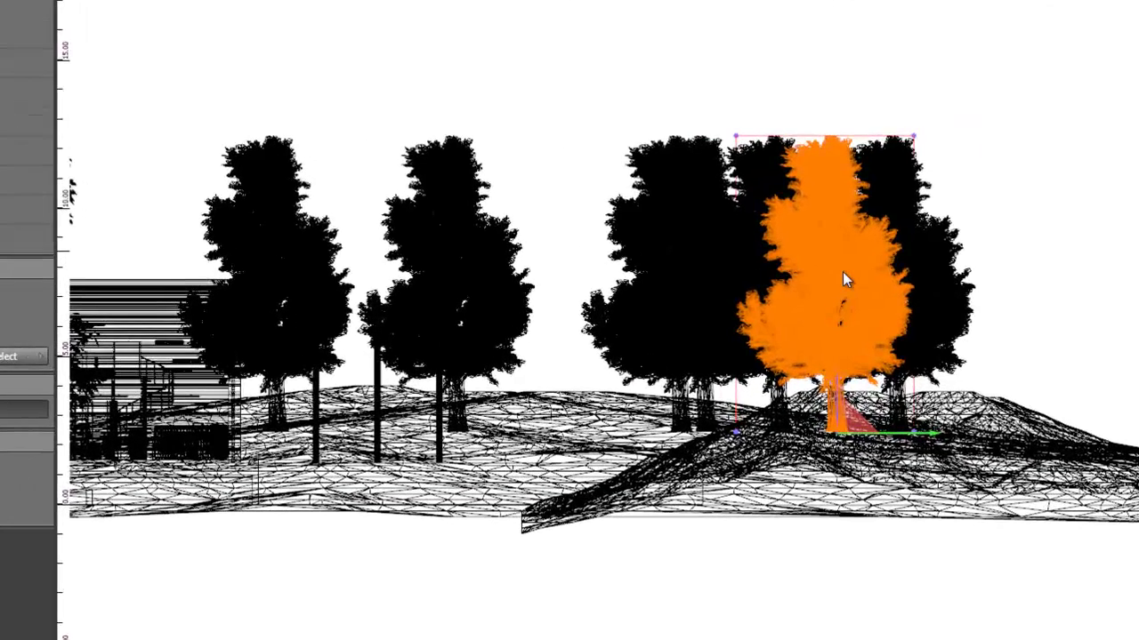
left_click_drag(838, 396, 838, 438)
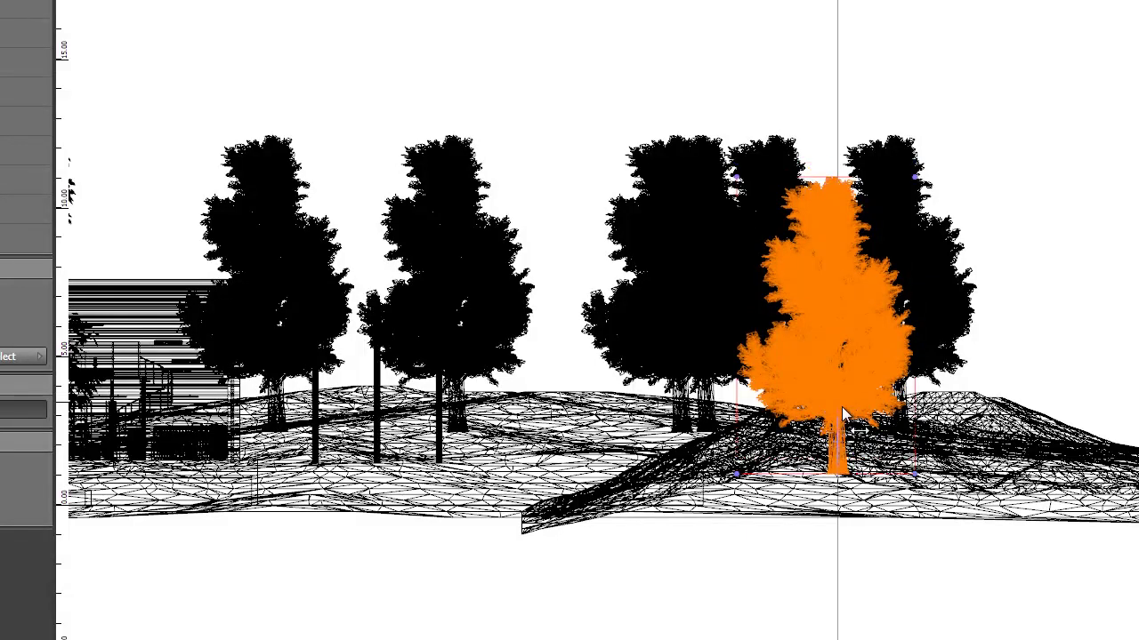
left_click(462, 0)
left_click(460, 144)
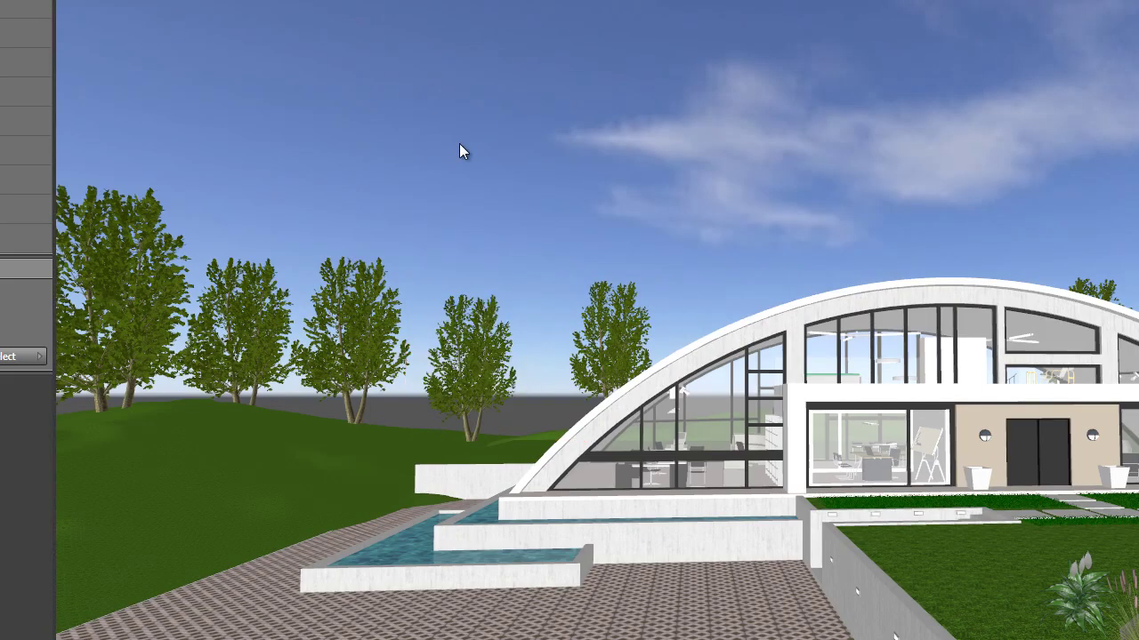
In the 3D view, lower the tree just behind the house's arch by setting its height position to 1.000 m, and deselect it
left_click_drag(395, 116, 445, 140)
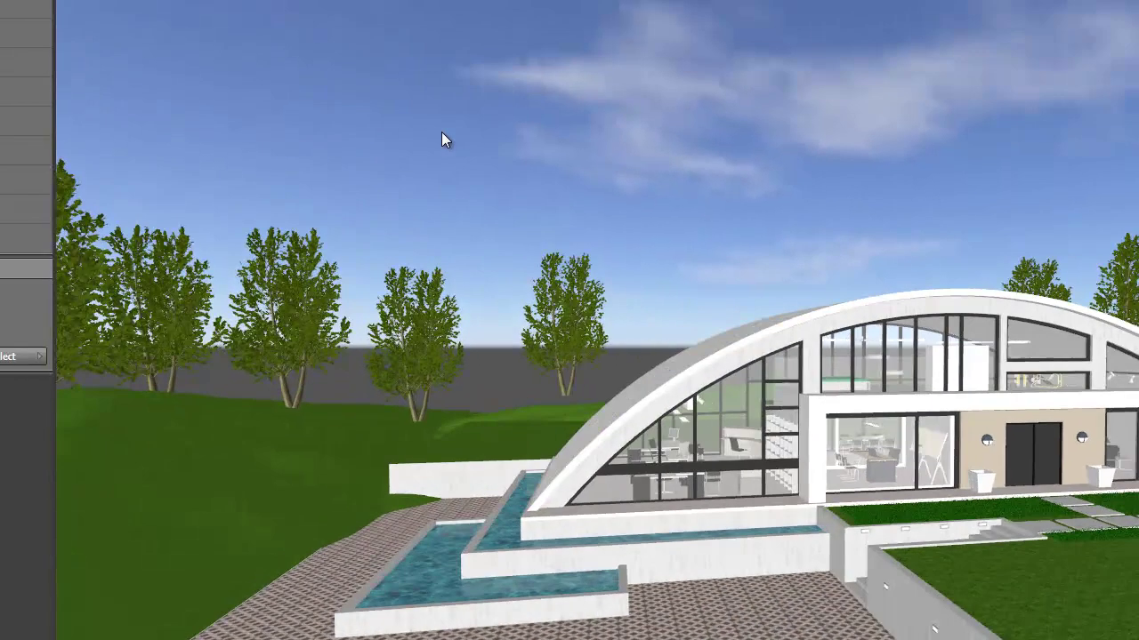
left_click(545, 333)
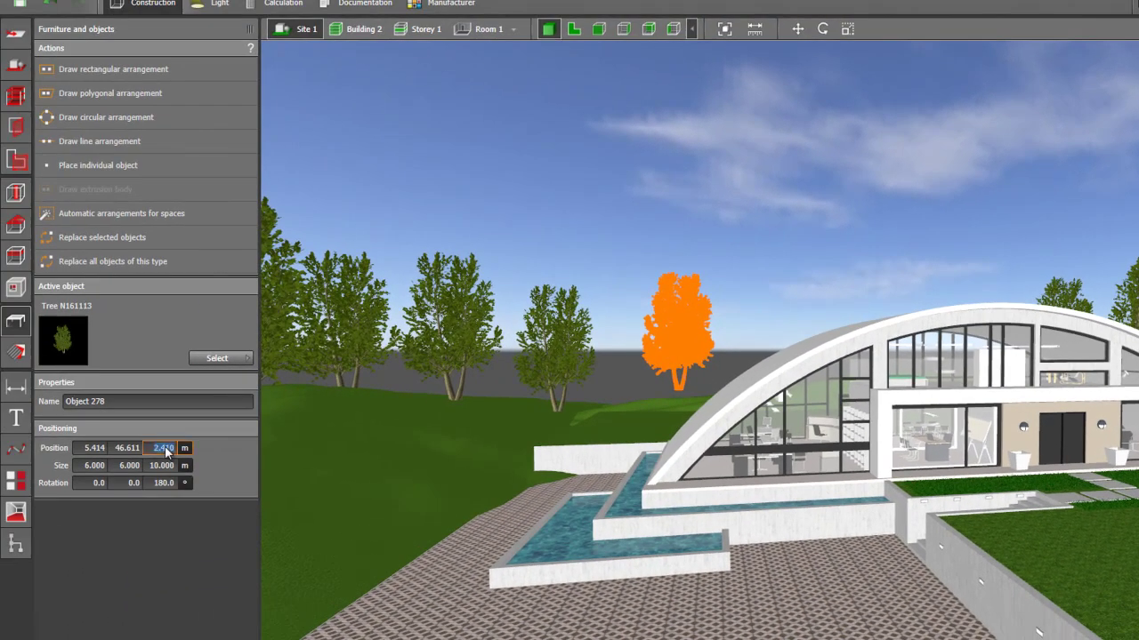
left_click(163, 466)
left_click_drag(698, 233, 645, 243)
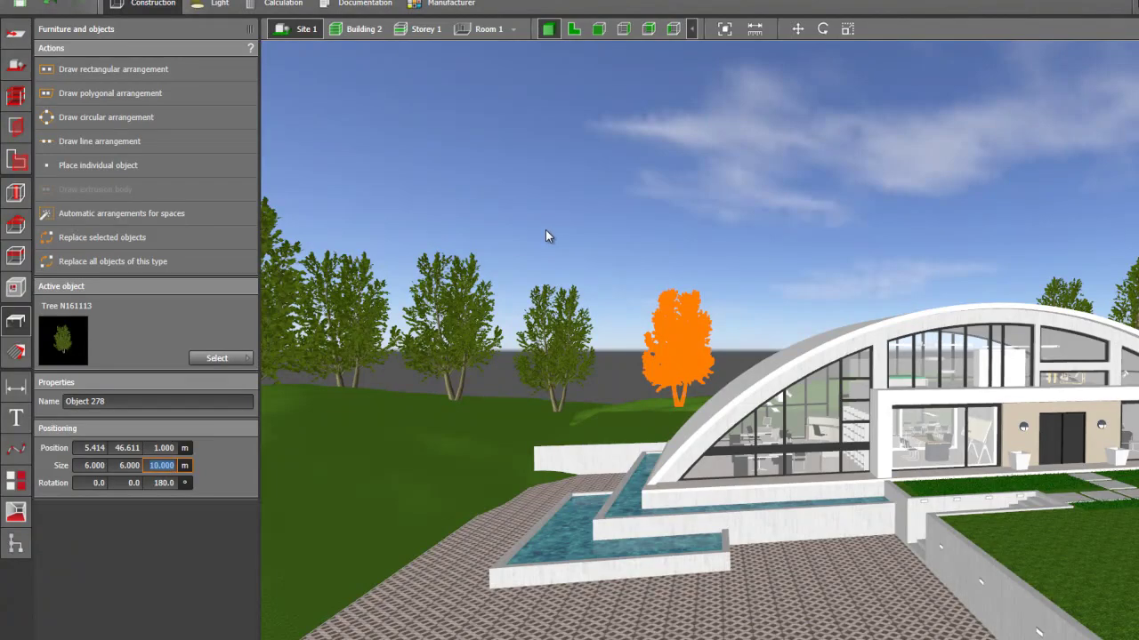
scroll(443, 213, "down", 3)
mouse_move(385, 202)
left_mouse_down()
mouse_move(402, 238)
mouse_move(478, 252)
mouse_move(472, 234)
mouse_move(407, 213)
mouse_move(409, 225)
mouse_move(441, 223)
mouse_move(467, 202)
mouse_move(439, 217)
mouse_move(387, 215)
left_mouse_up()
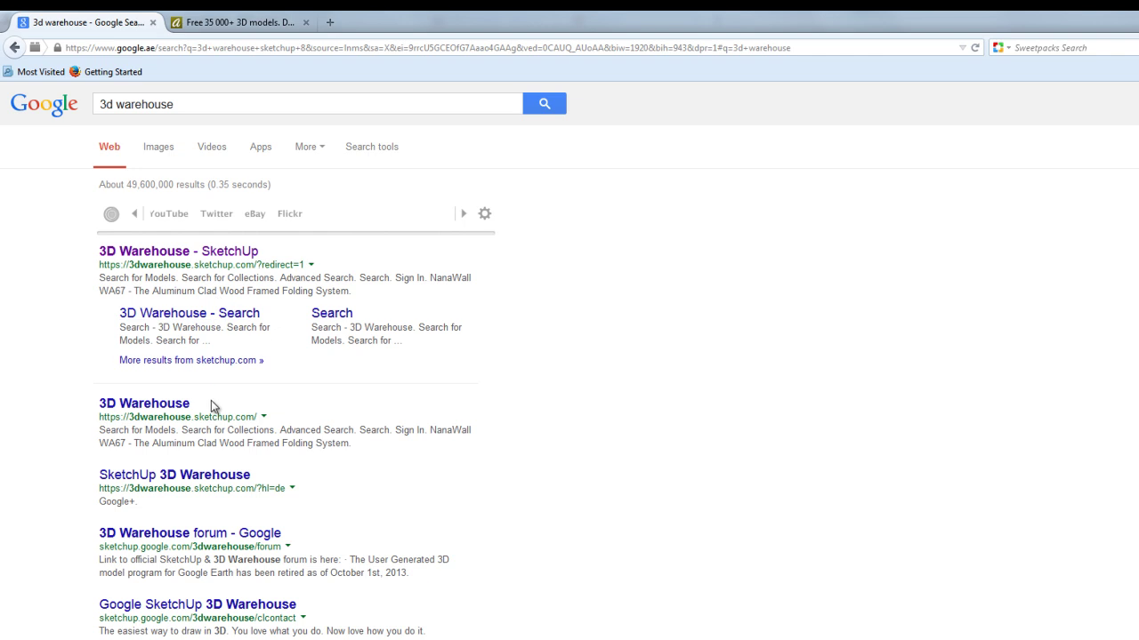
Switch to the browser, open SketchUp's 3D Warehouse from the Google results and search it for "tree"
left_click(176, 253)
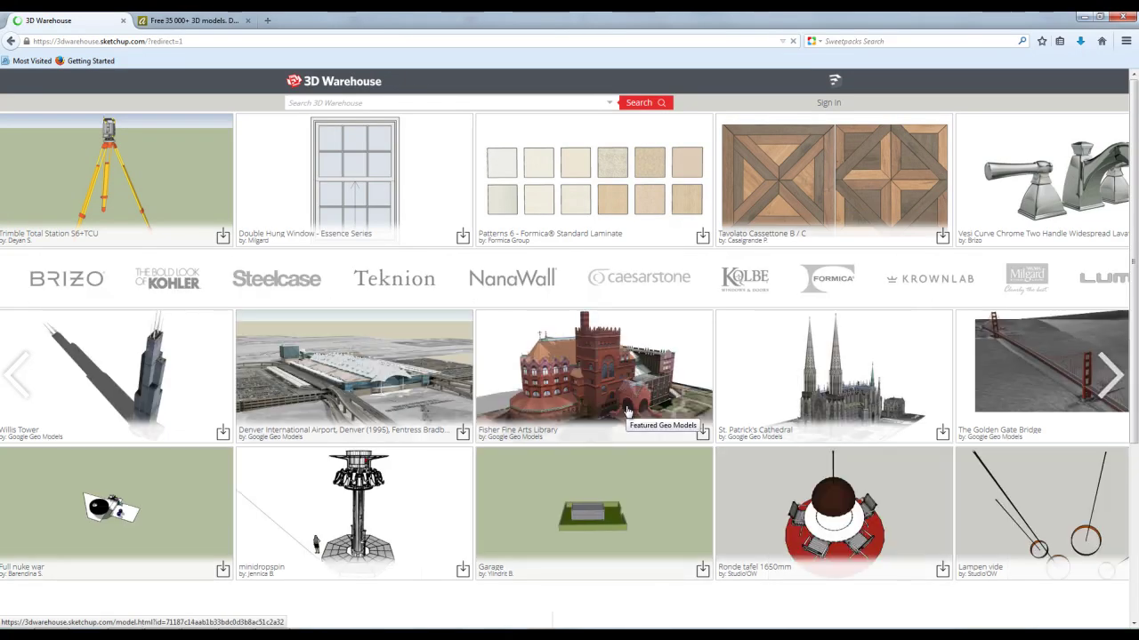
left_click(635, 419)
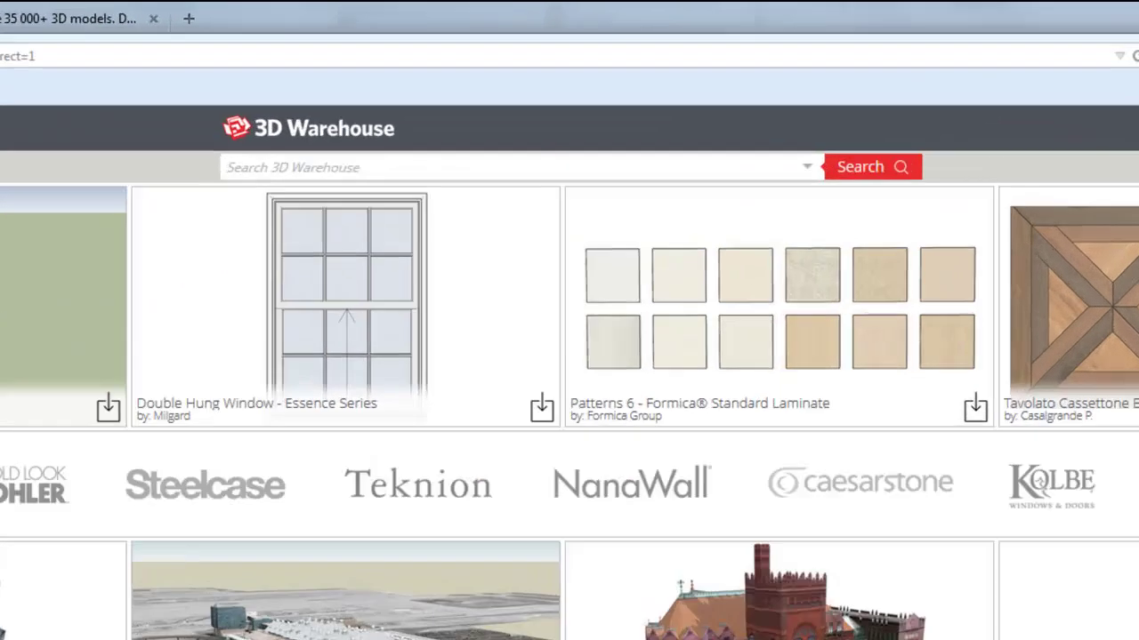
type("tree")
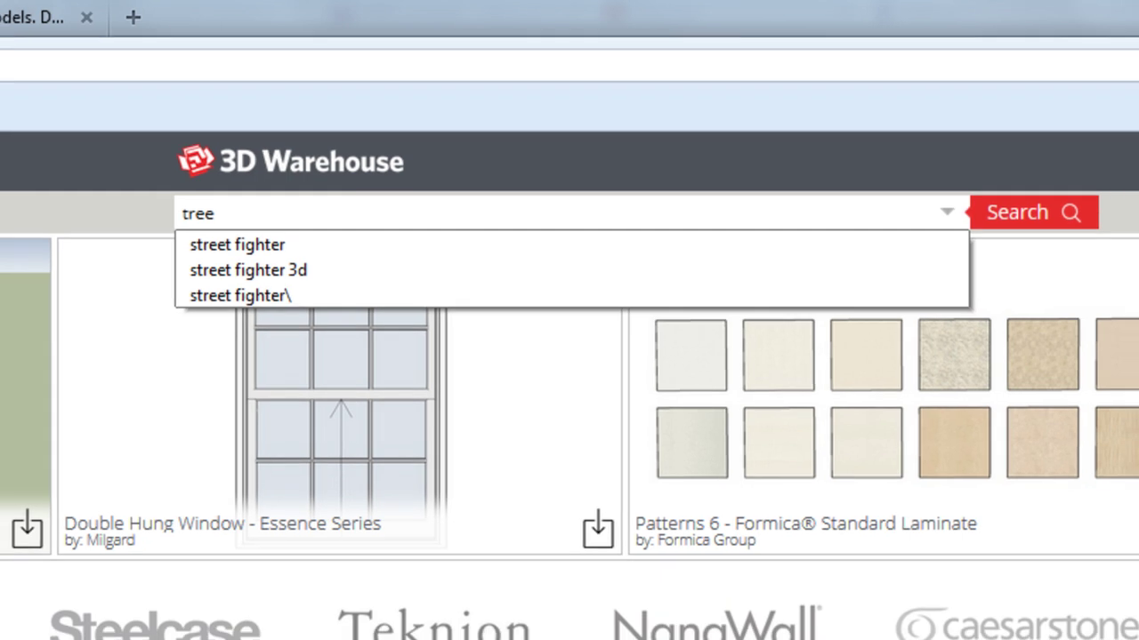
key("Return")
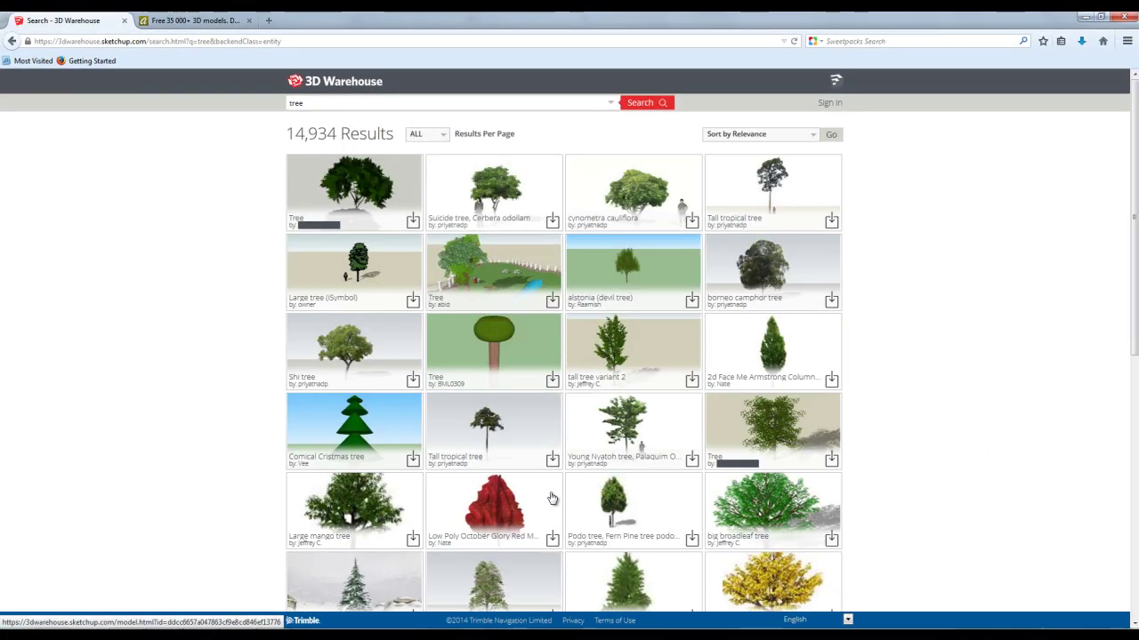
Browse the tree models, open the page of "tall tree variant 2" and show its statistics chart
scroll(550, 493, "down", 10)
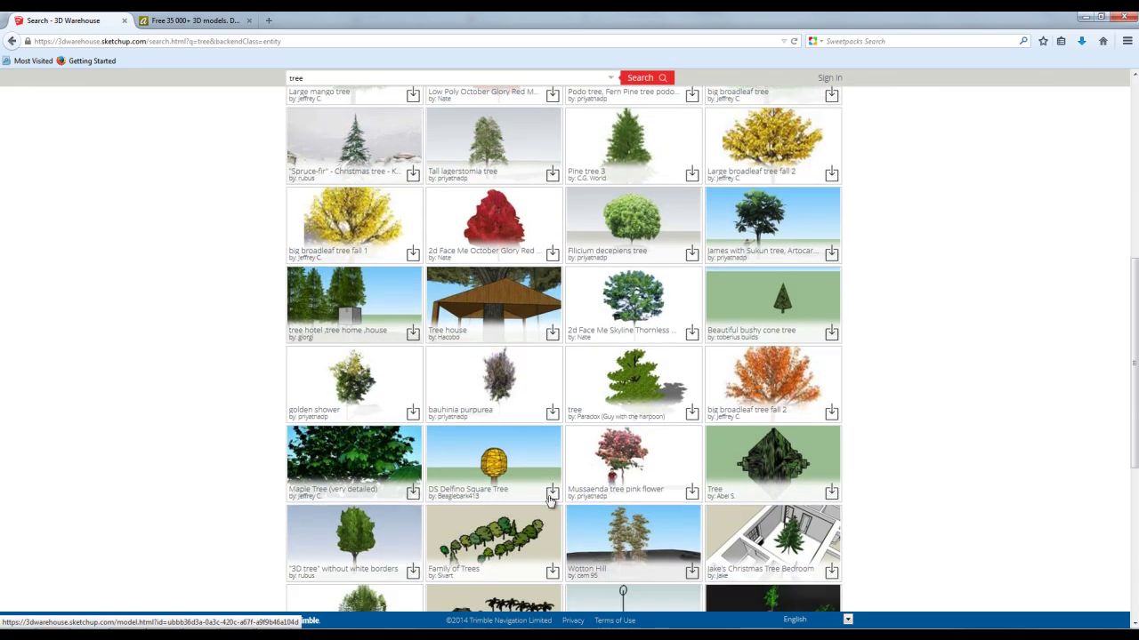
scroll(549, 500, "up", 10)
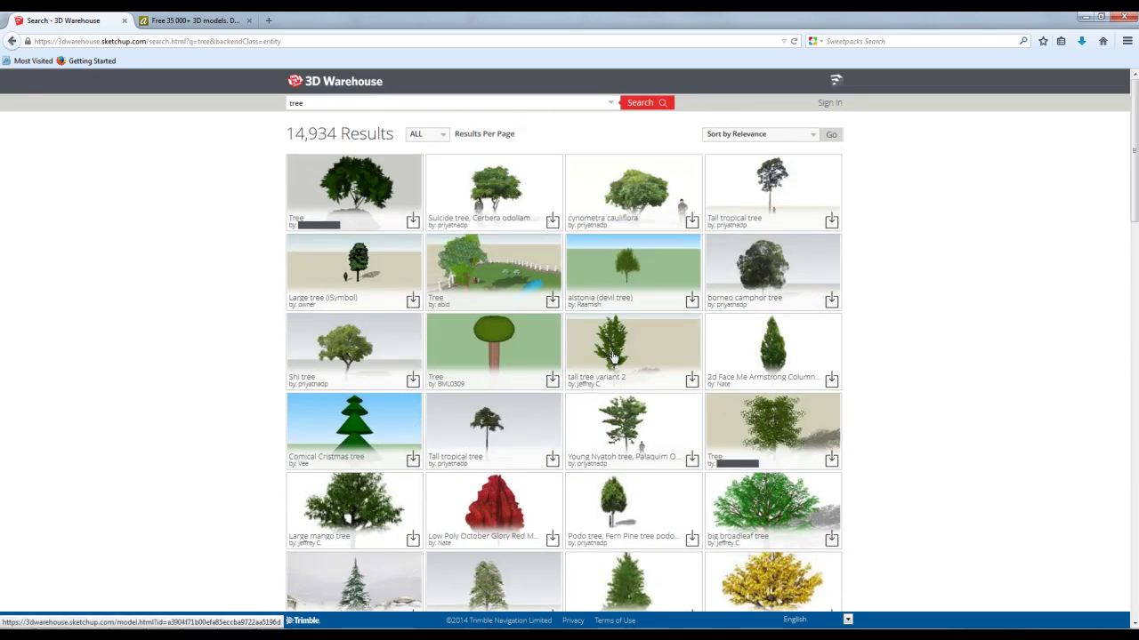
left_click(612, 356)
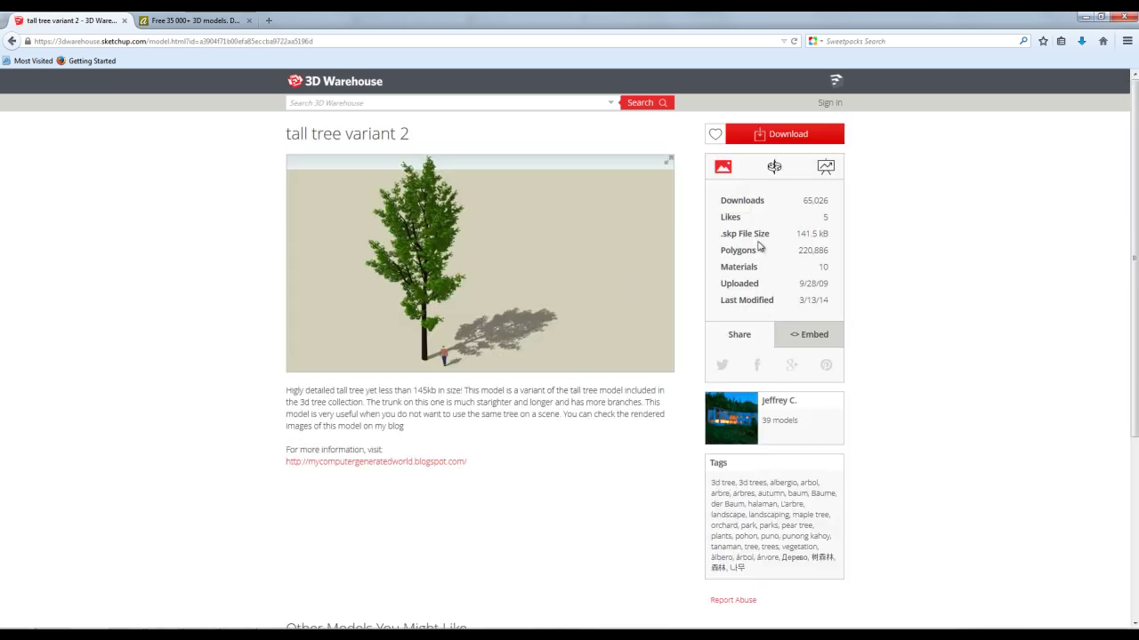
left_click(741, 202)
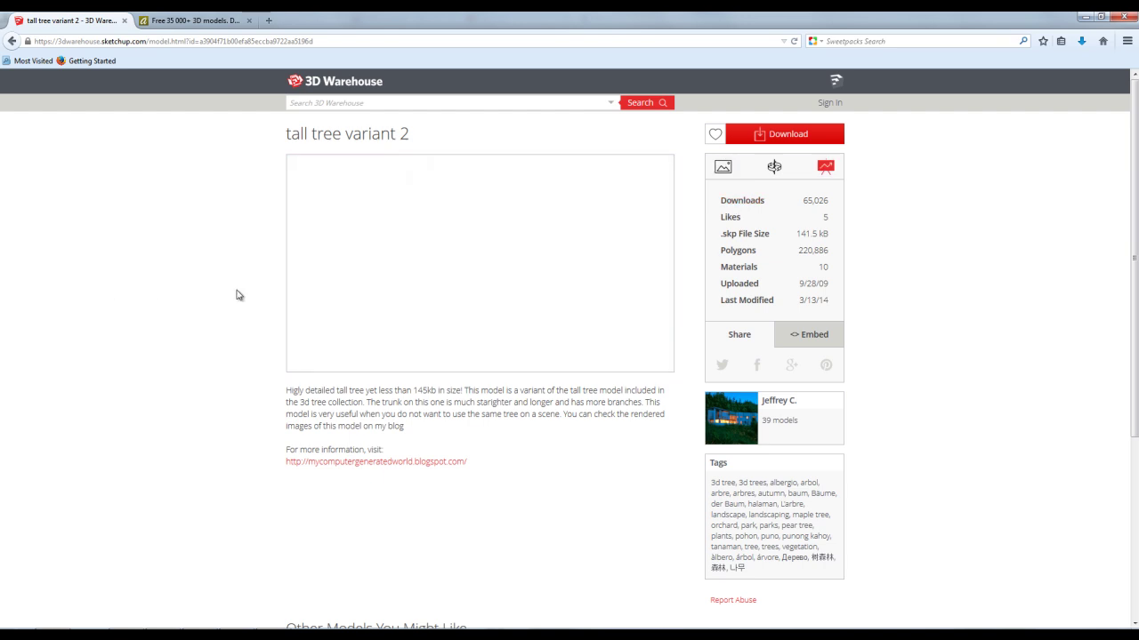
Download "tall tree variant 2" as a SketchUp 6 model, open it directly in SketchUp and dismiss the file version notice
left_click(772, 135)
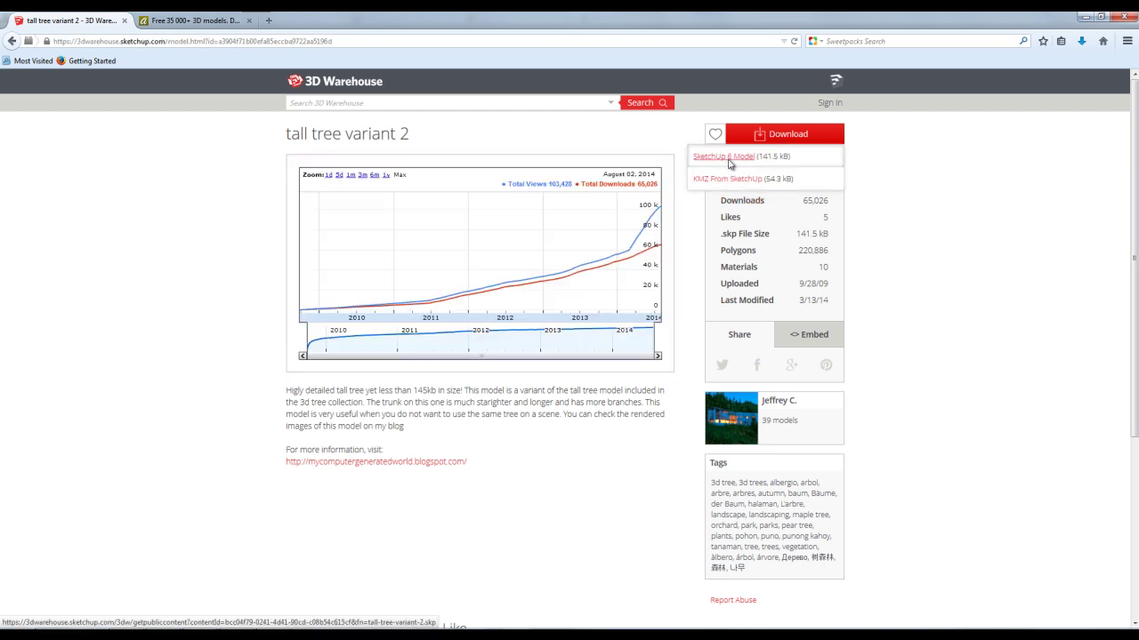
left_click(723, 156)
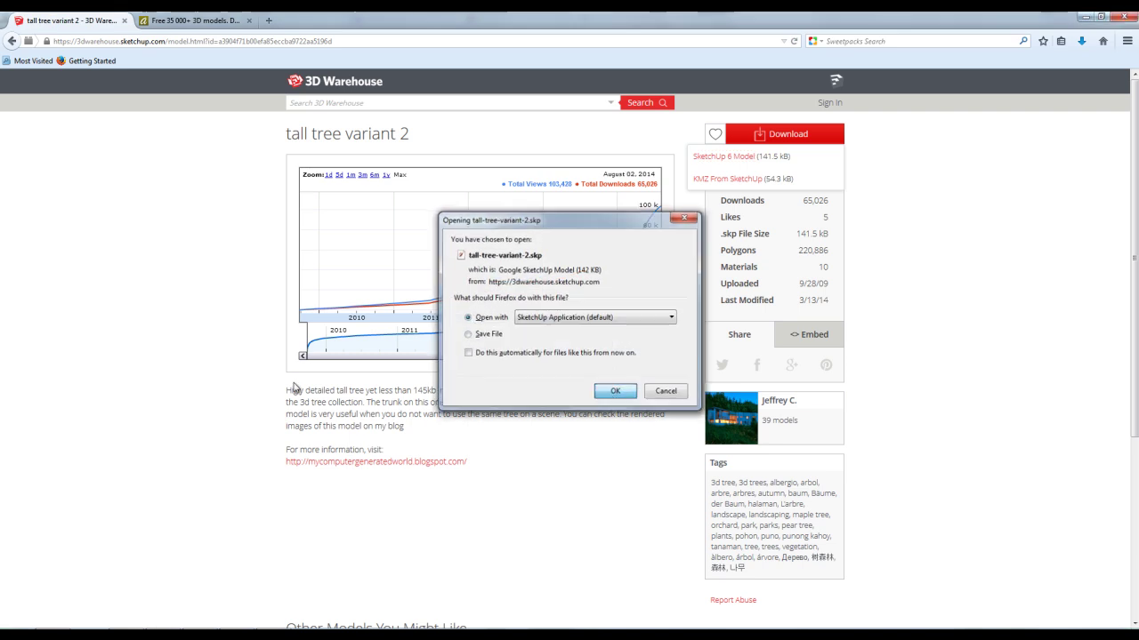
left_click(614, 393)
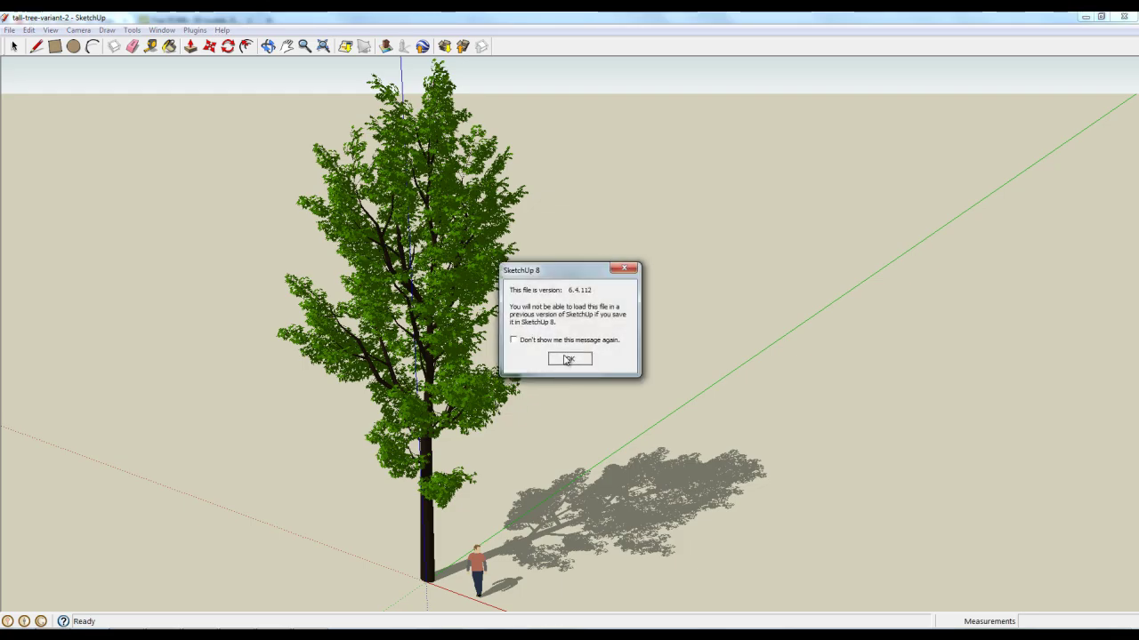
left_click(568, 359)
Examine the tree model from several angles and up close, and fit the whole tree in the view
left_click_drag(550, 439, 471, 445)
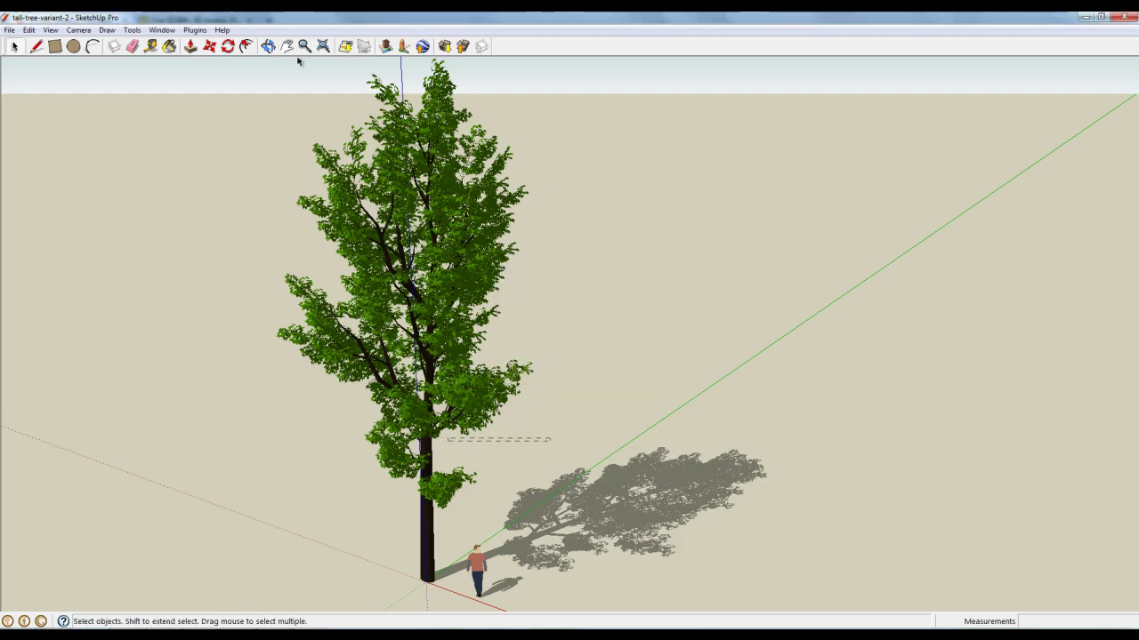
left_click(268, 46)
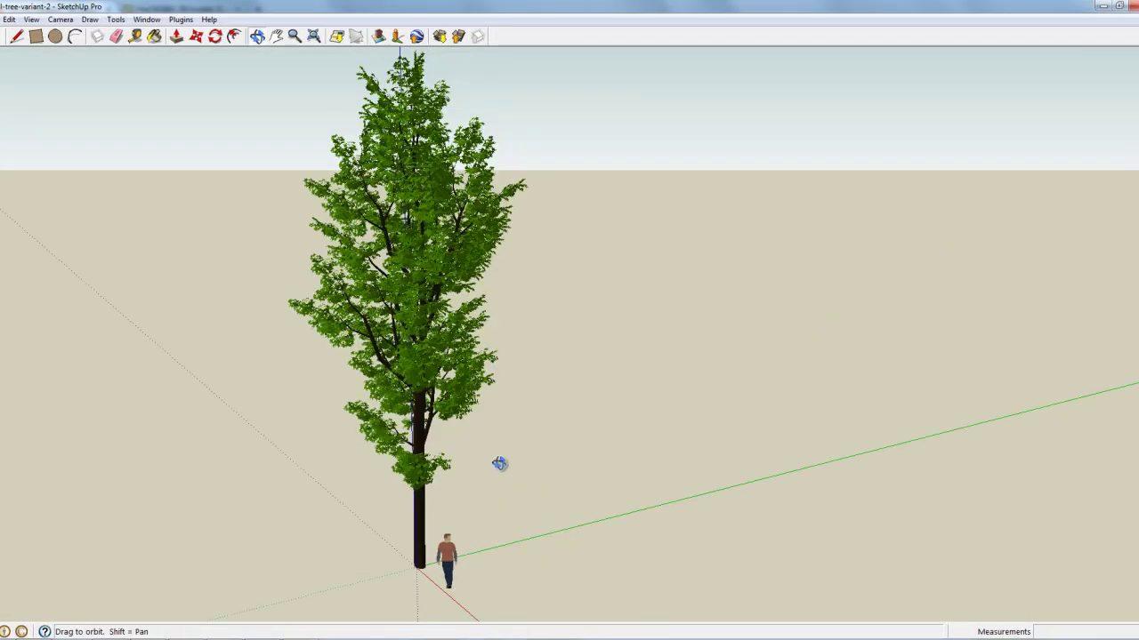
left_click_drag(499, 463, 392, 492)
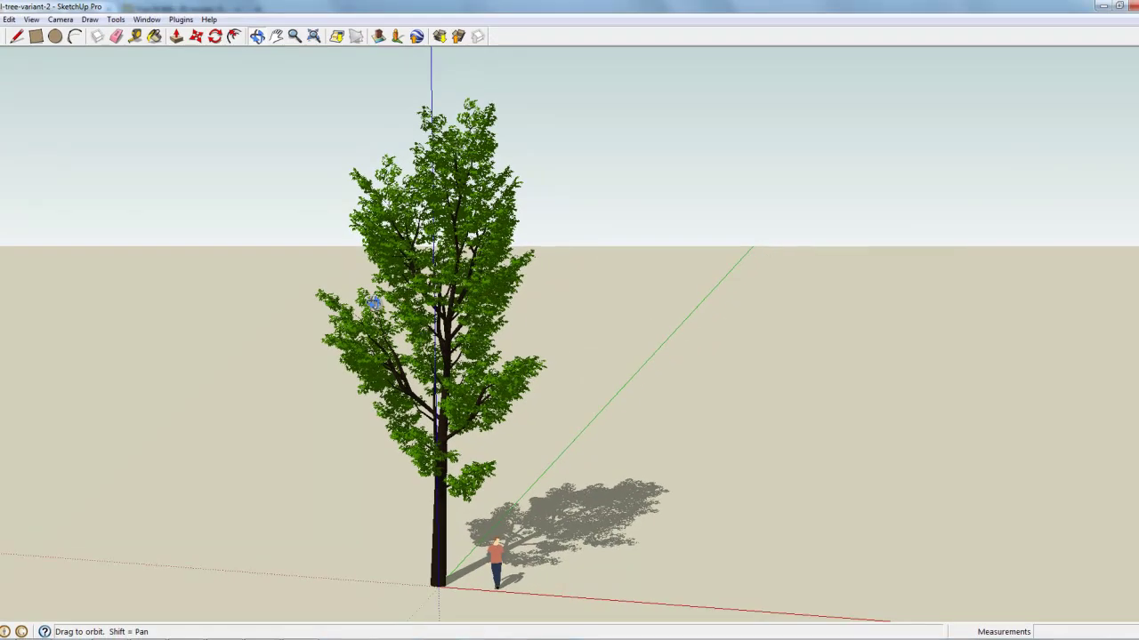
left_click_drag(458, 182, 539, 248)
scroll(431, 343, "up", 6)
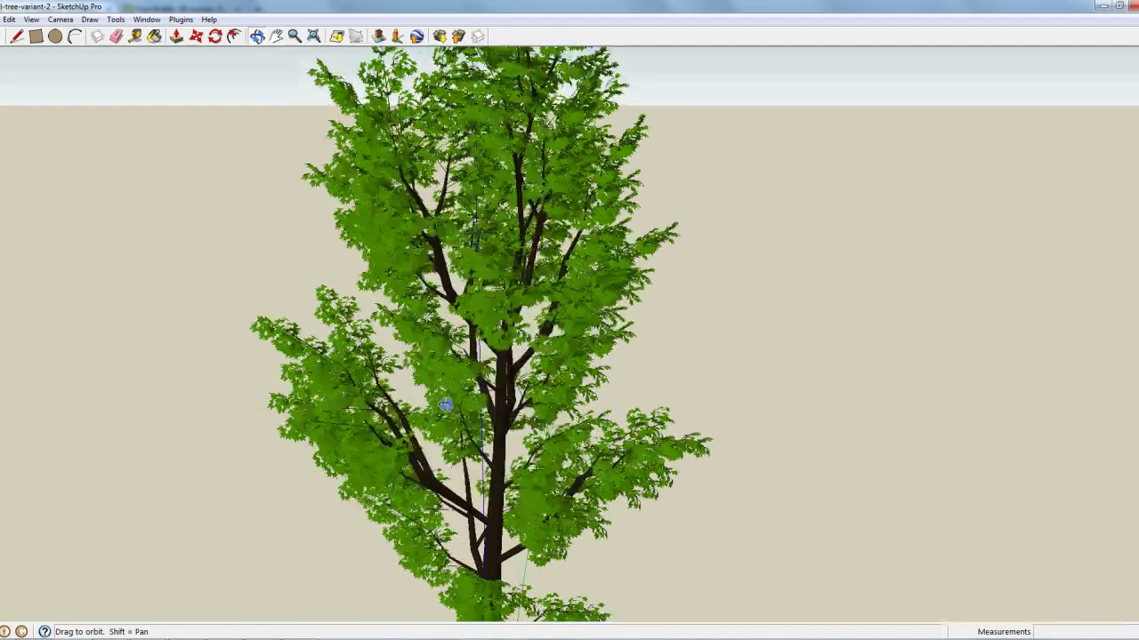
left_click_drag(446, 405, 433, 399)
scroll(430, 402, "down", 5)
mouse_move(430, 346)
left_mouse_down()
mouse_move(411, 243)
mouse_move(359, 330)
mouse_move(414, 402)
mouse_move(510, 294)
mouse_move(386, 486)
mouse_move(417, 519)
mouse_move(377, 525)
mouse_move(388, 436)
left_mouse_up()
left_click(314, 35)
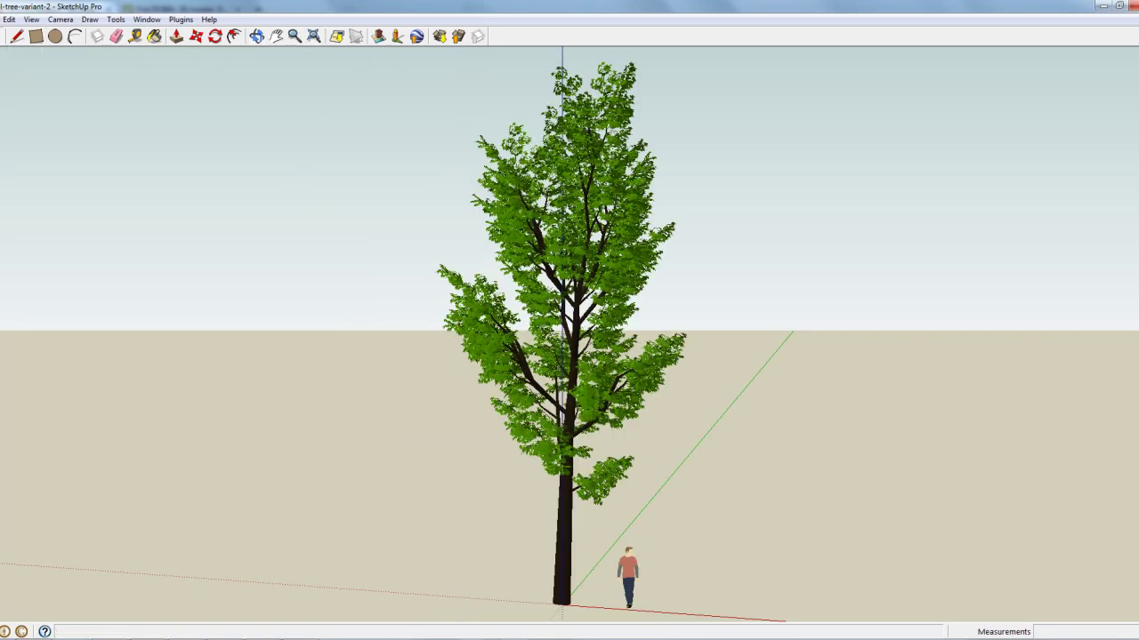
Try to export the tree model as the 3DS file tall-tree-variant-2 into the Pictures library
left_click(12, 40)
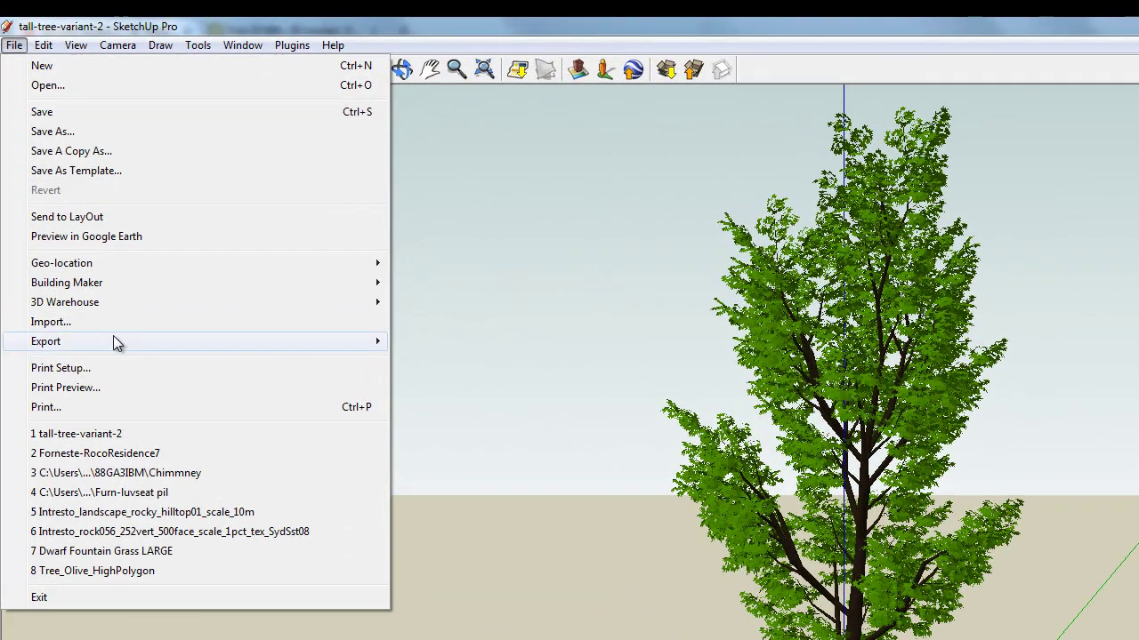
mouse_move(115, 342)
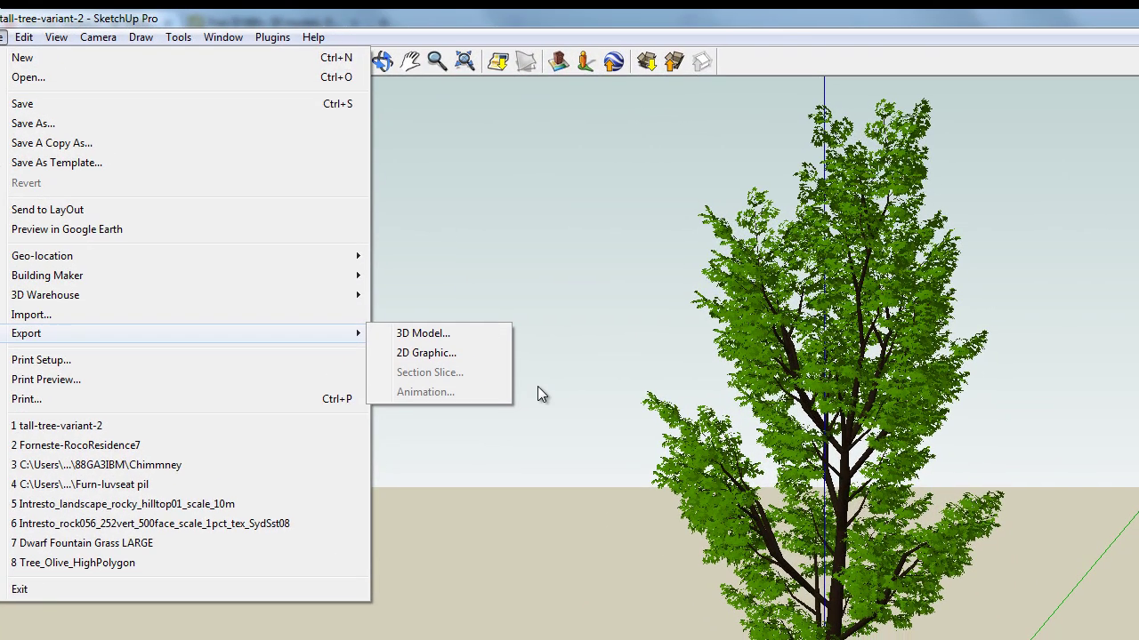
left_click(442, 342)
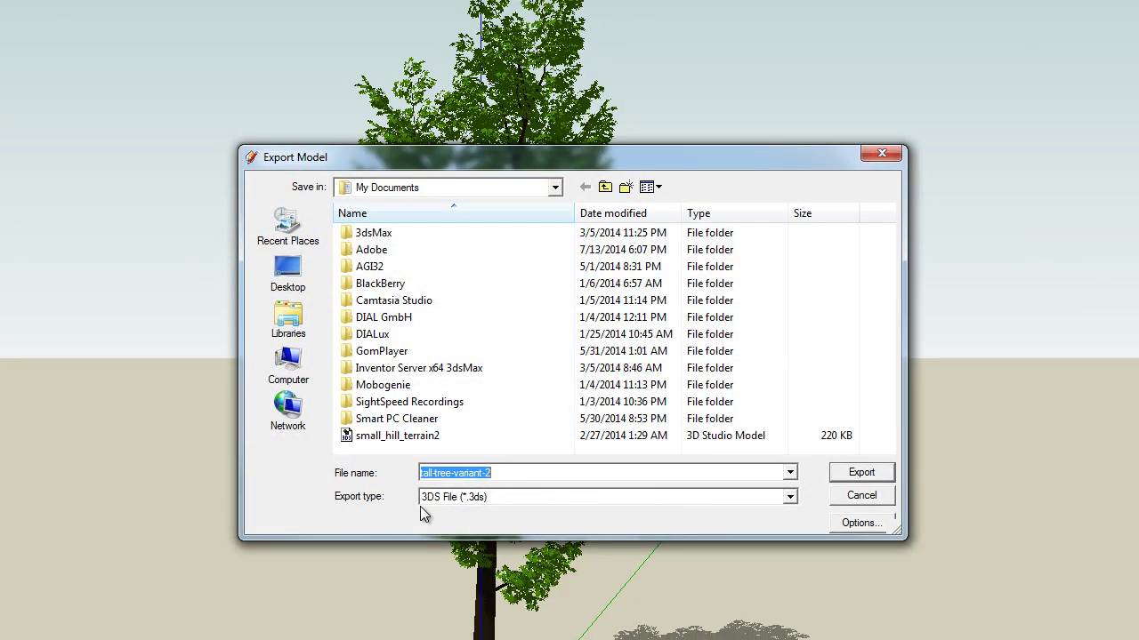
left_click(524, 497)
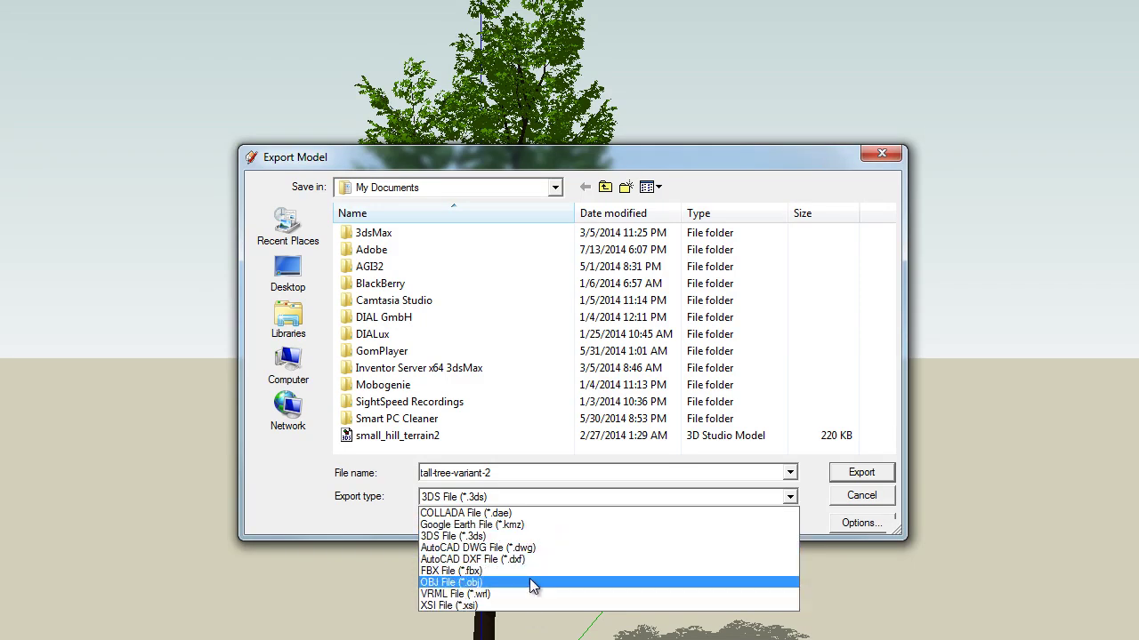
left_click(528, 537)
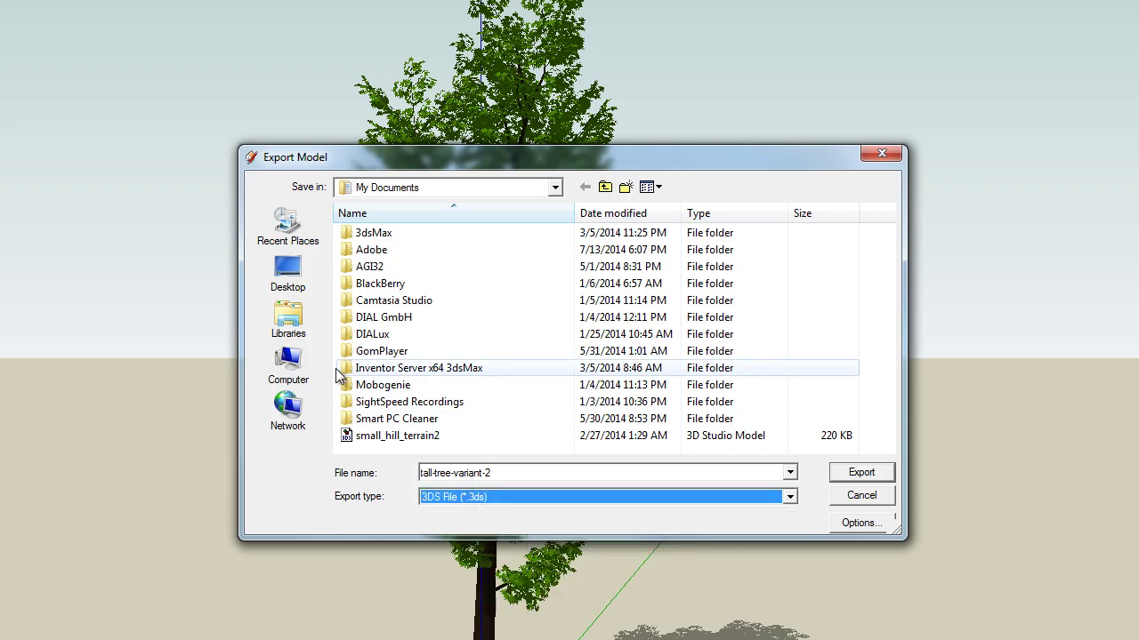
left_click(294, 317)
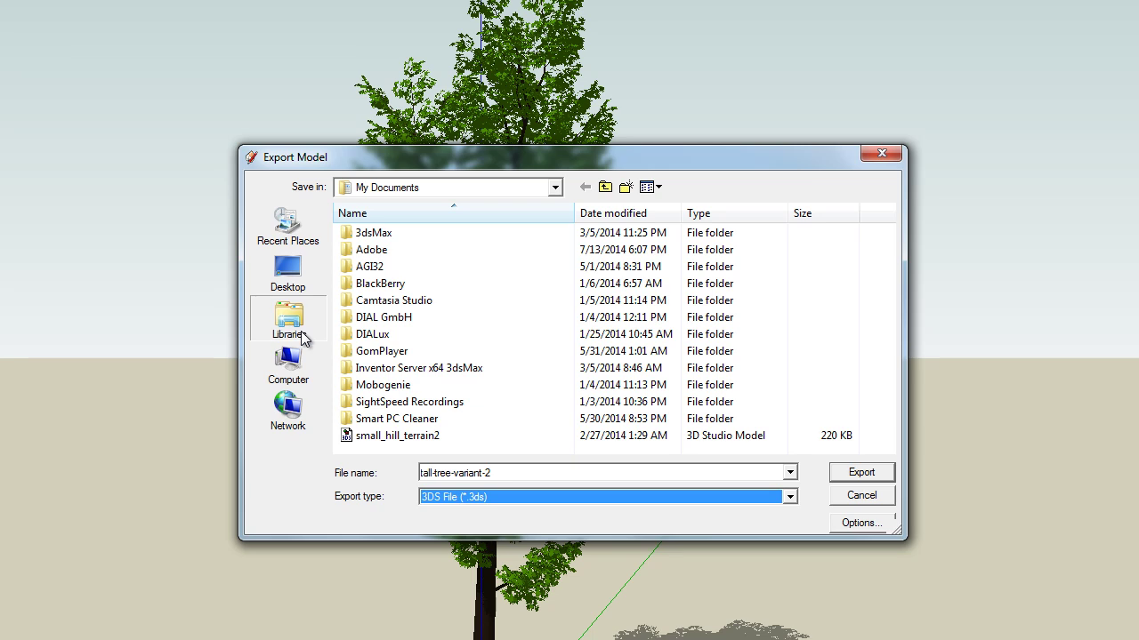
double_click(404, 269)
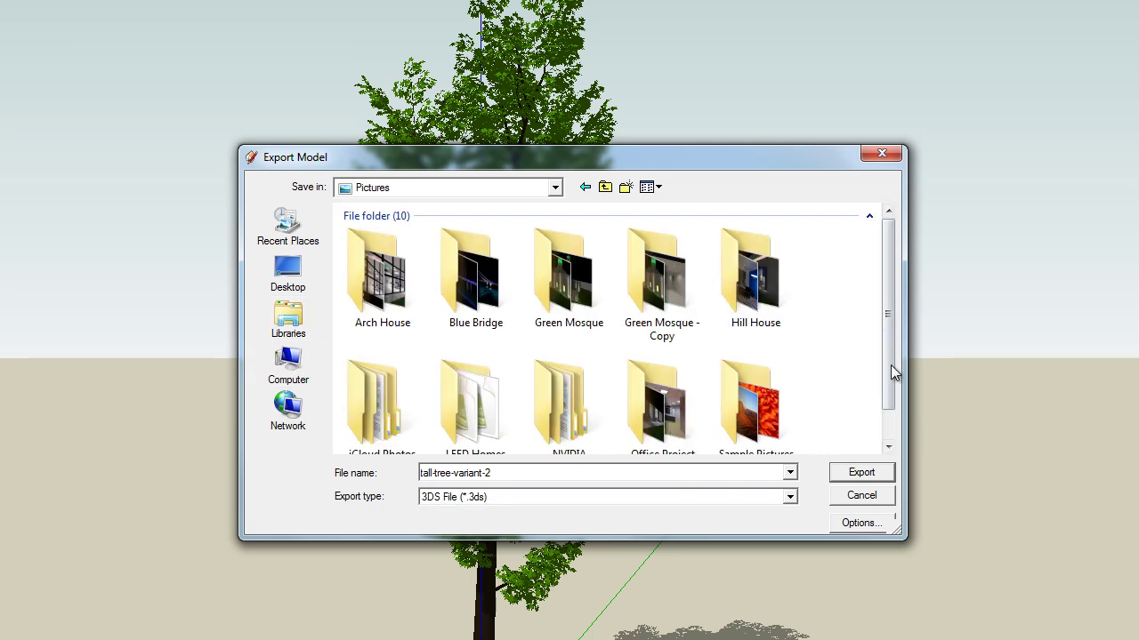
mouse_move(889, 357)
left_mouse_down()
mouse_move(884, 395)
mouse_move(879, 336)
left_mouse_up()
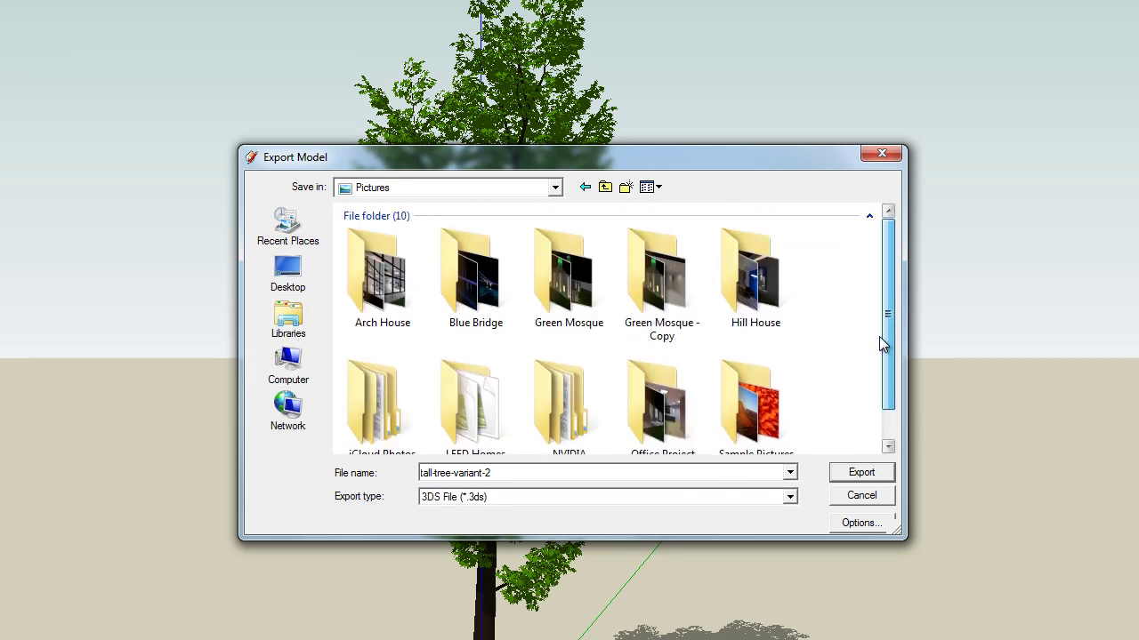
left_click(859, 473)
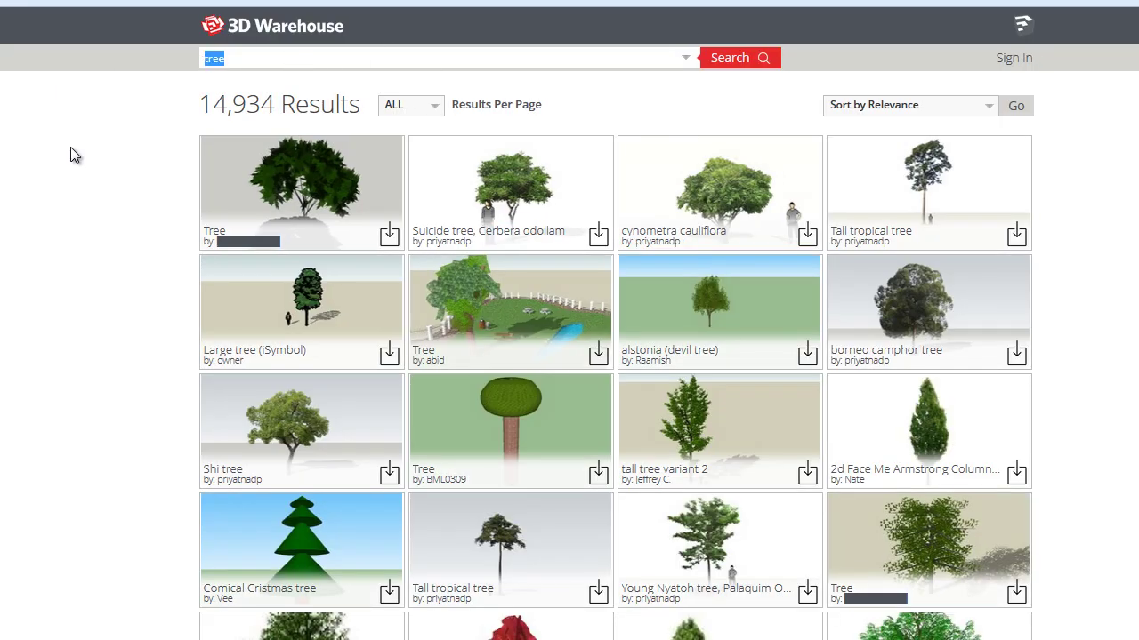
Switch to the browser, search 3D Warehouse for "rocks" and open the page of a grey Boulder model by Intresto
type("rocks")
key("Return")
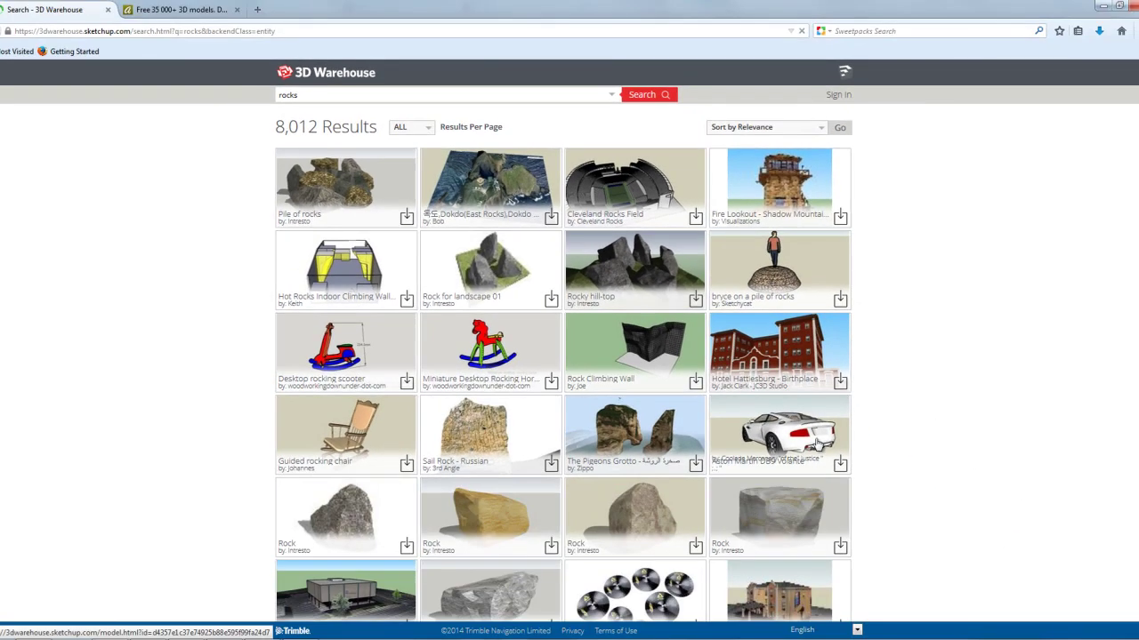
scroll(991, 578, "down", 1)
scroll(822, 455, "down", 3)
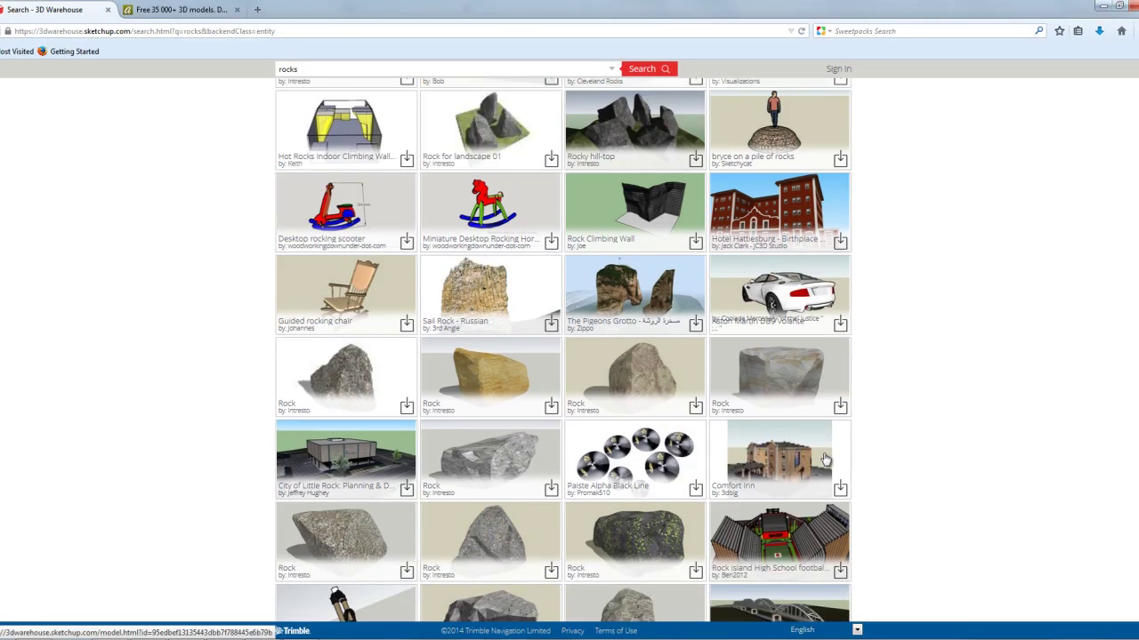
scroll(825, 464, "down", 3)
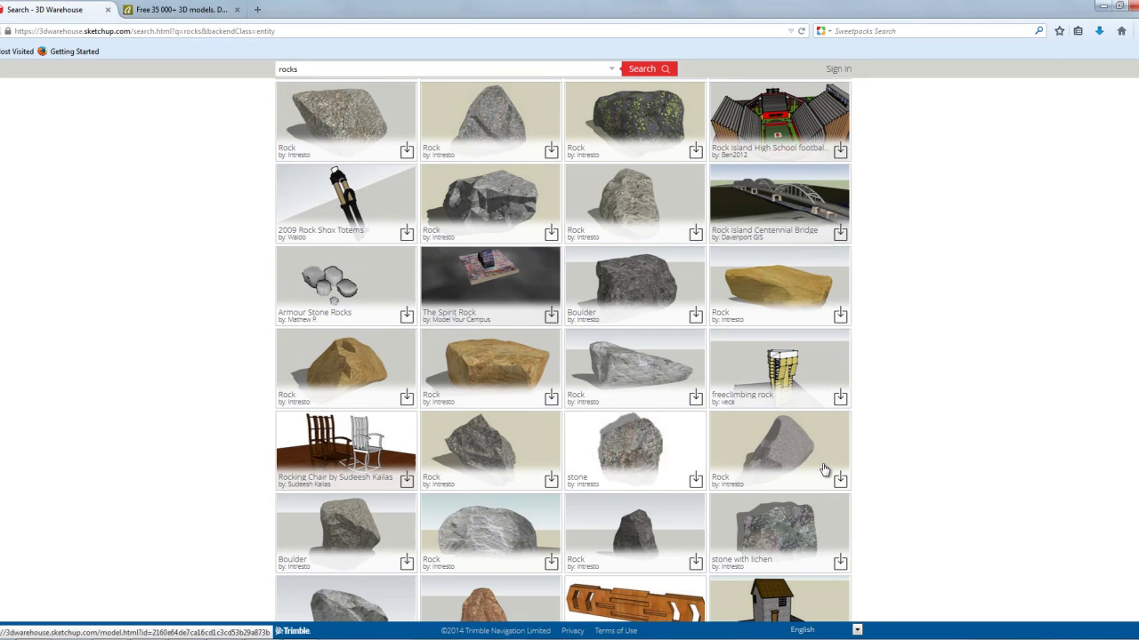
scroll(826, 475, "down", 2)
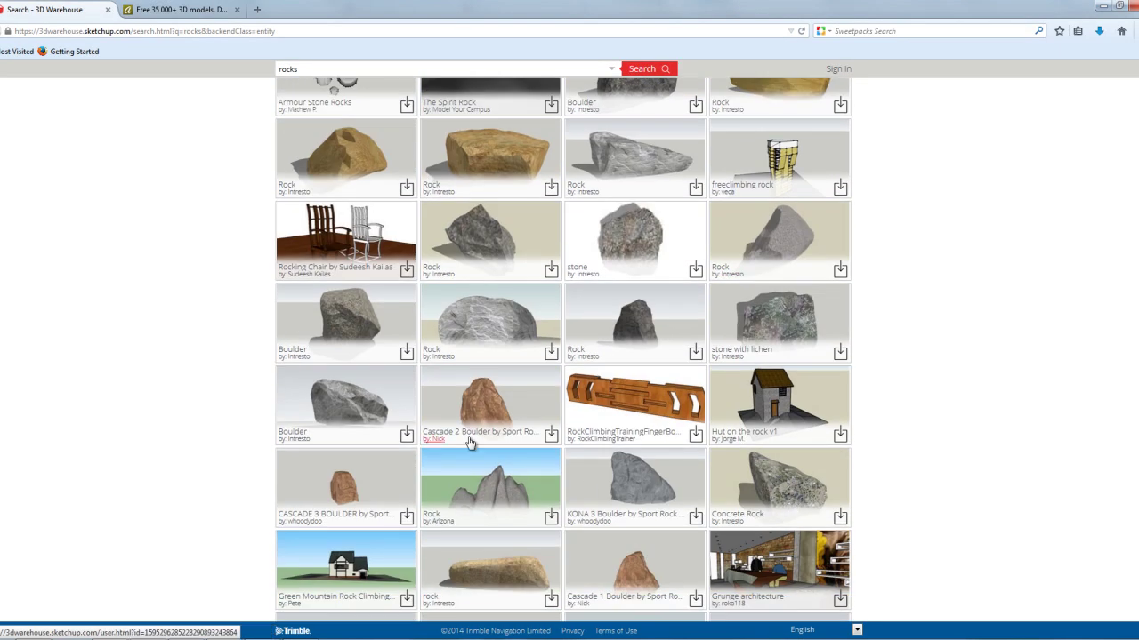
left_click(367, 317)
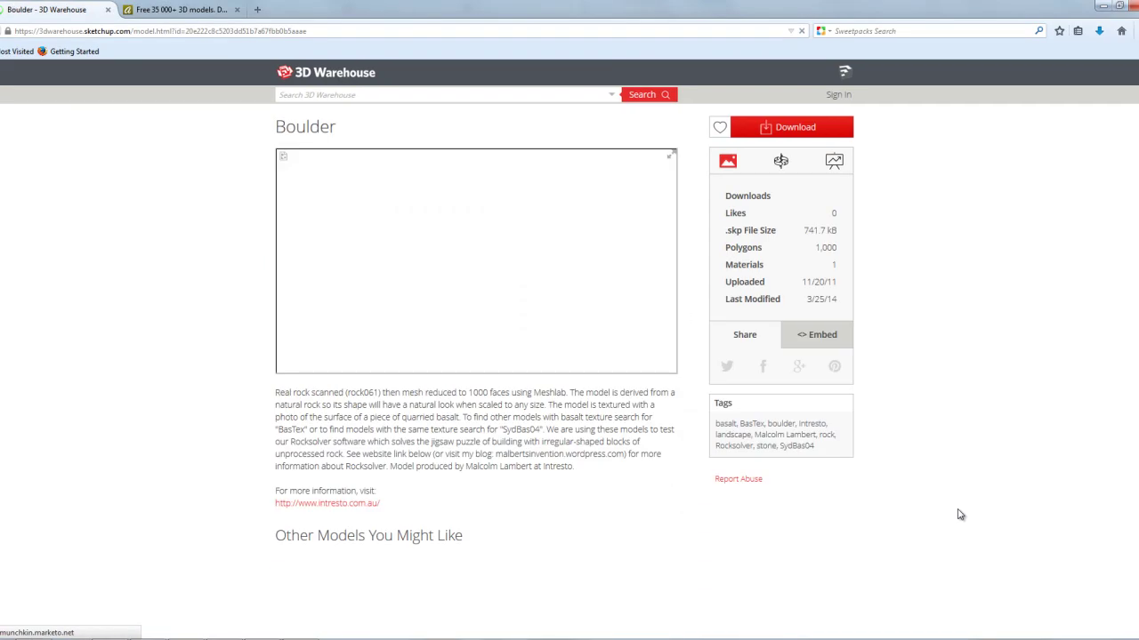
Download the Boulder as a SketchUp 8 model and open it directly in SketchUp
left_click(794, 127)
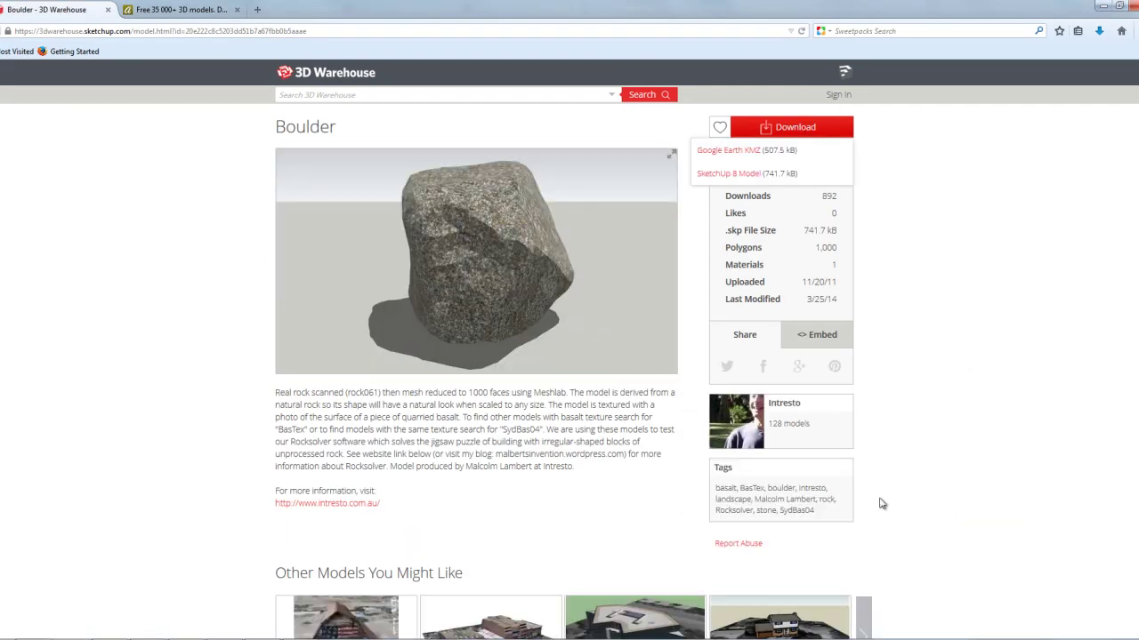
left_click(720, 174)
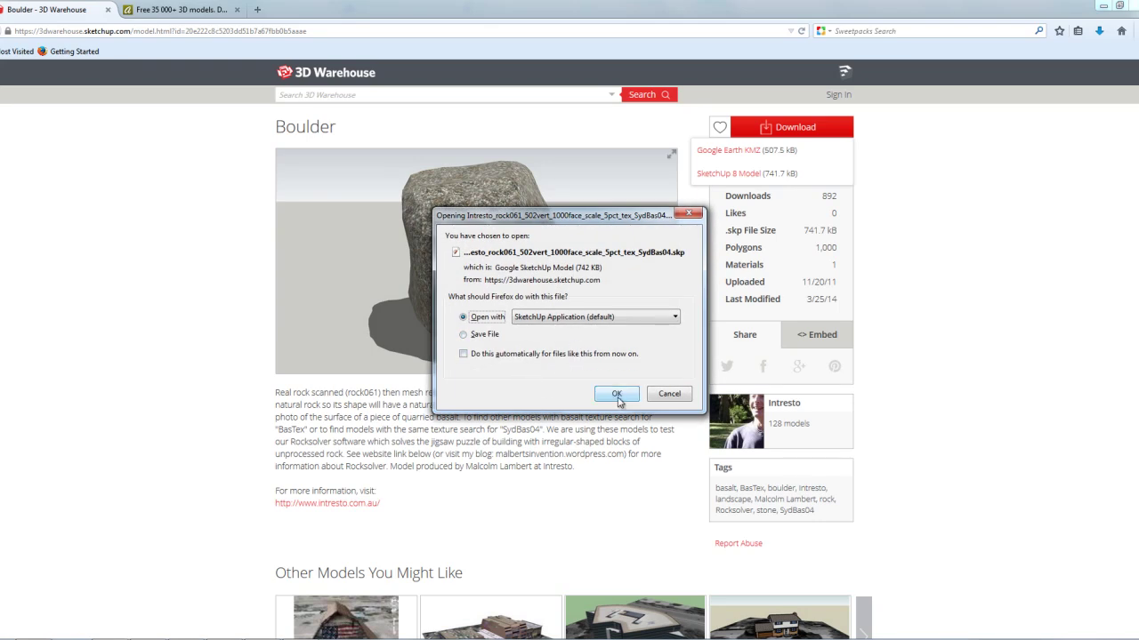
left_click(616, 393)
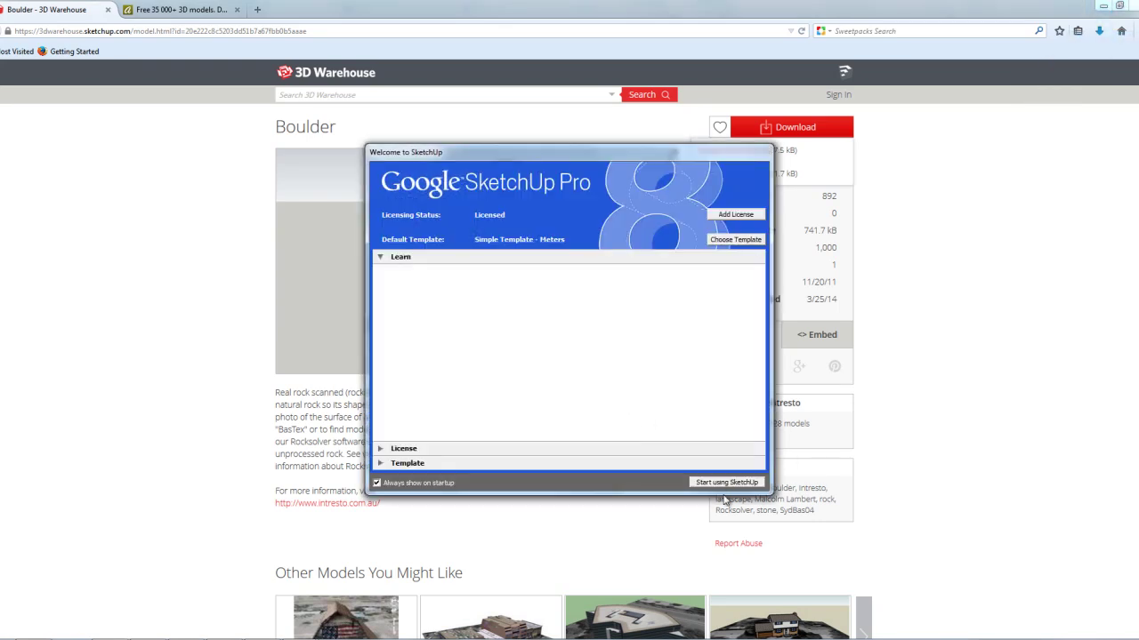
left_click(727, 482)
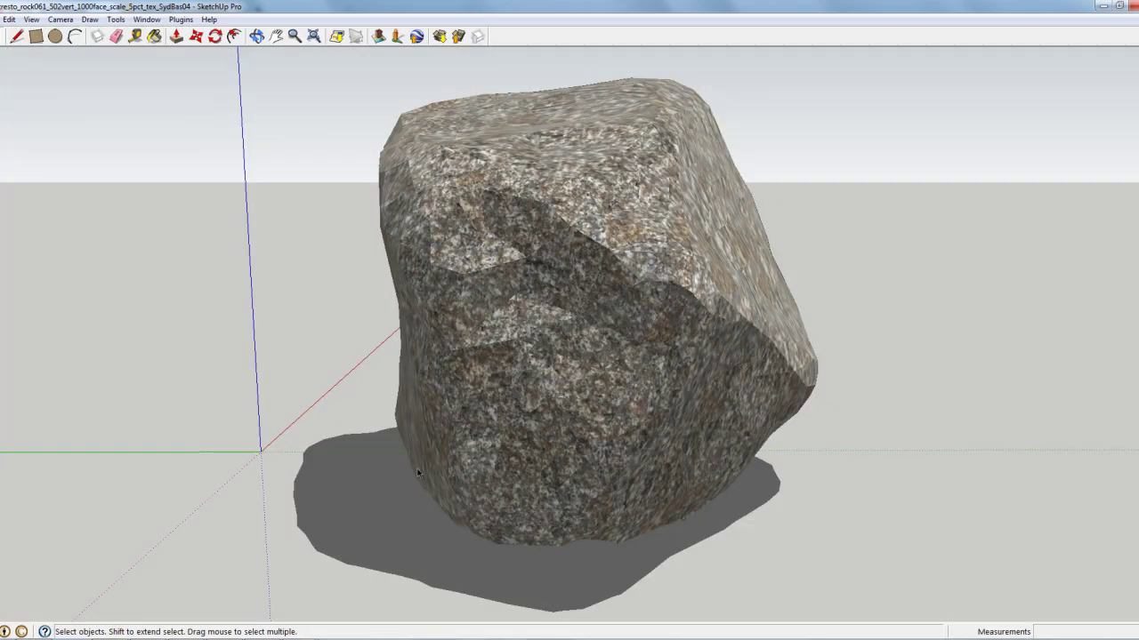
left_click(256, 35)
left_click_drag(263, 242, 447, 135)
left_click(313, 36)
scroll(394, 448, "down", 3)
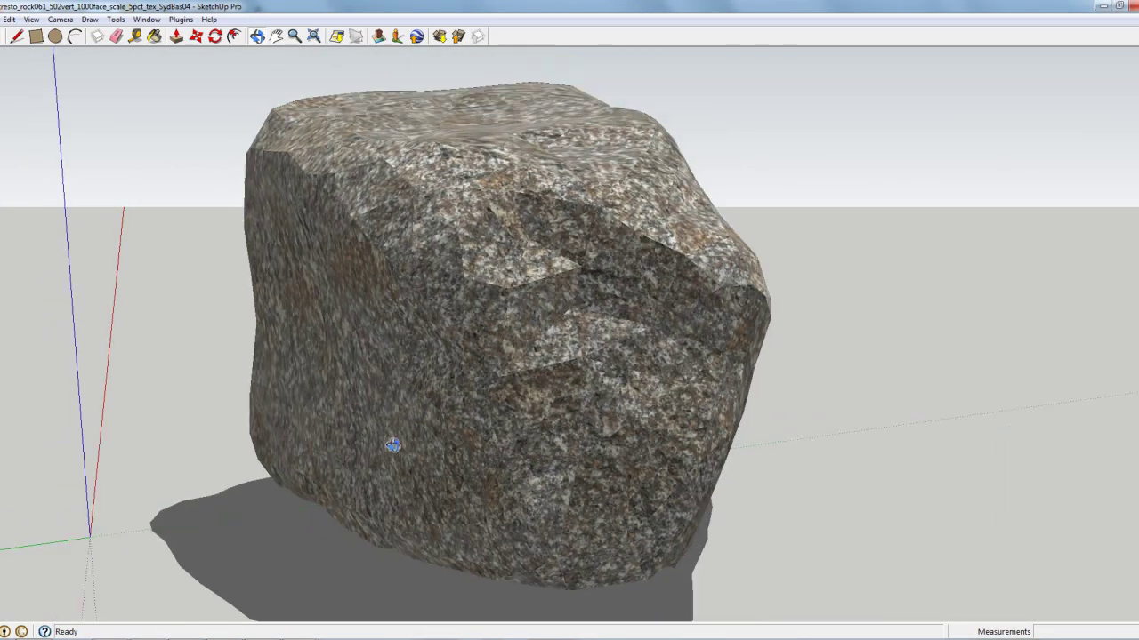
Export the boulder as a 3DS file named "rocks" into the Pictures library and close the export results
left_click(9, 41)
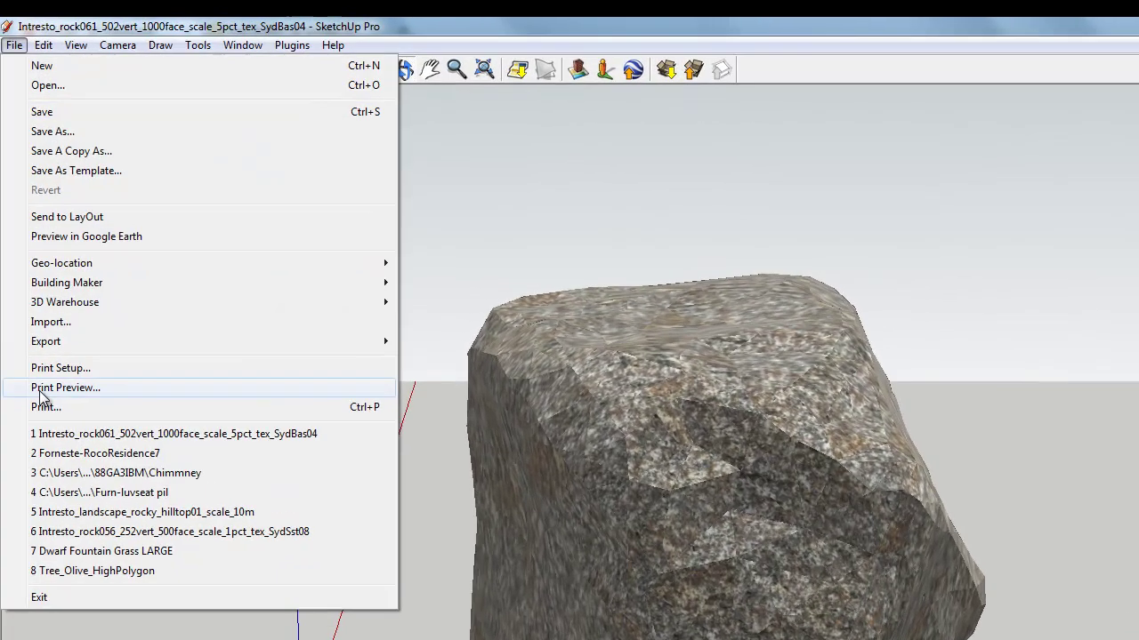
mouse_move(84, 343)
left_click(493, 345)
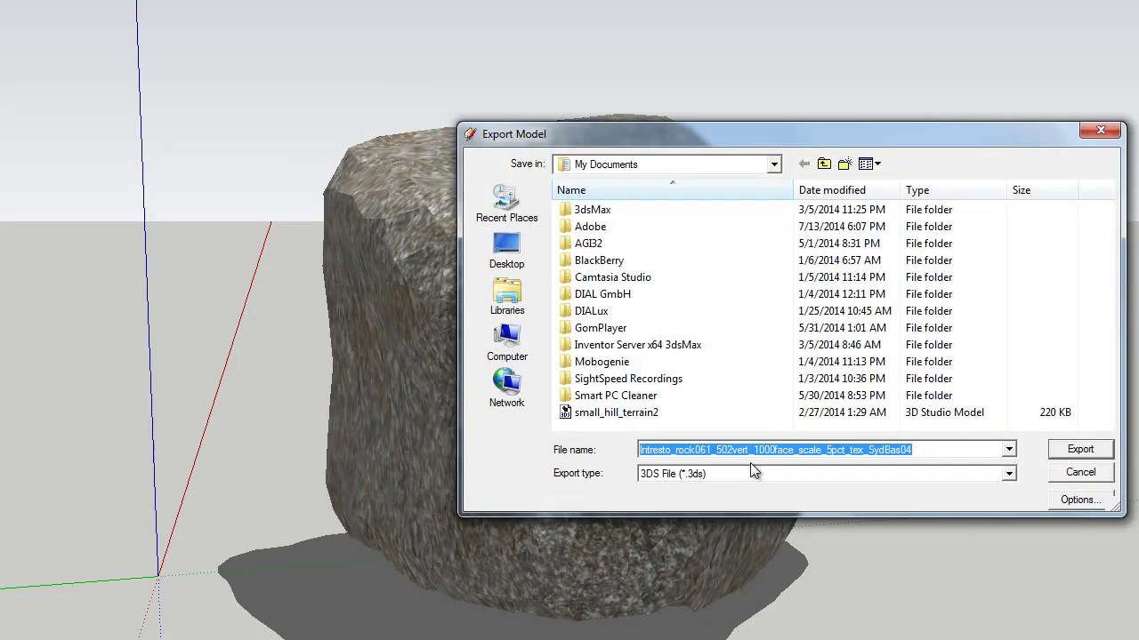
type("rocks")
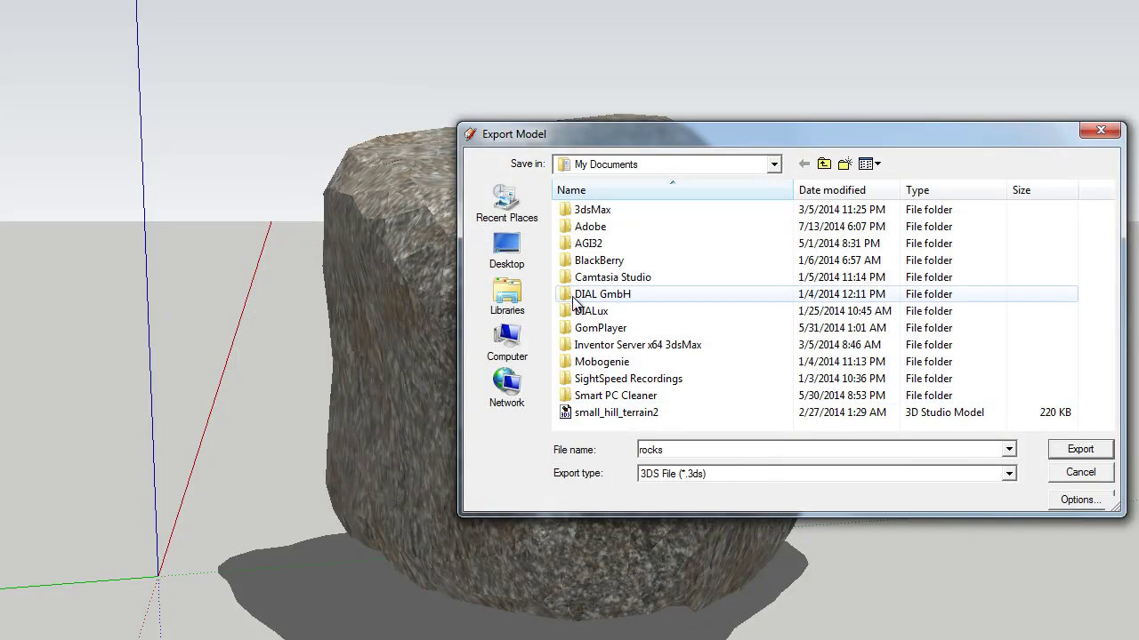
left_click(507, 345)
left_click(508, 298)
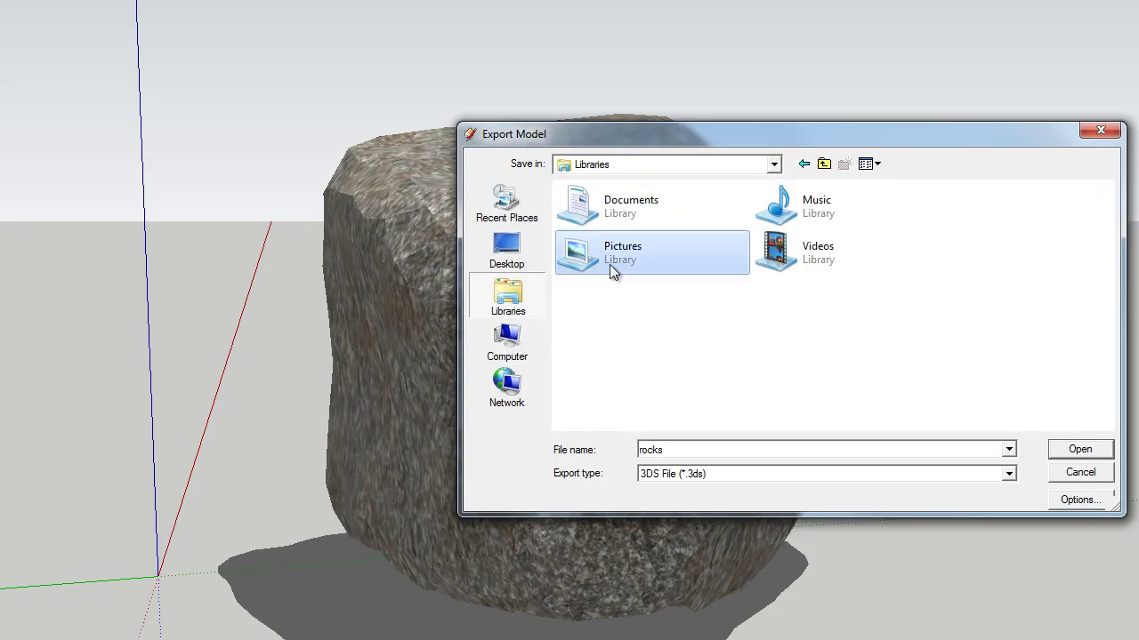
double_click(610, 264)
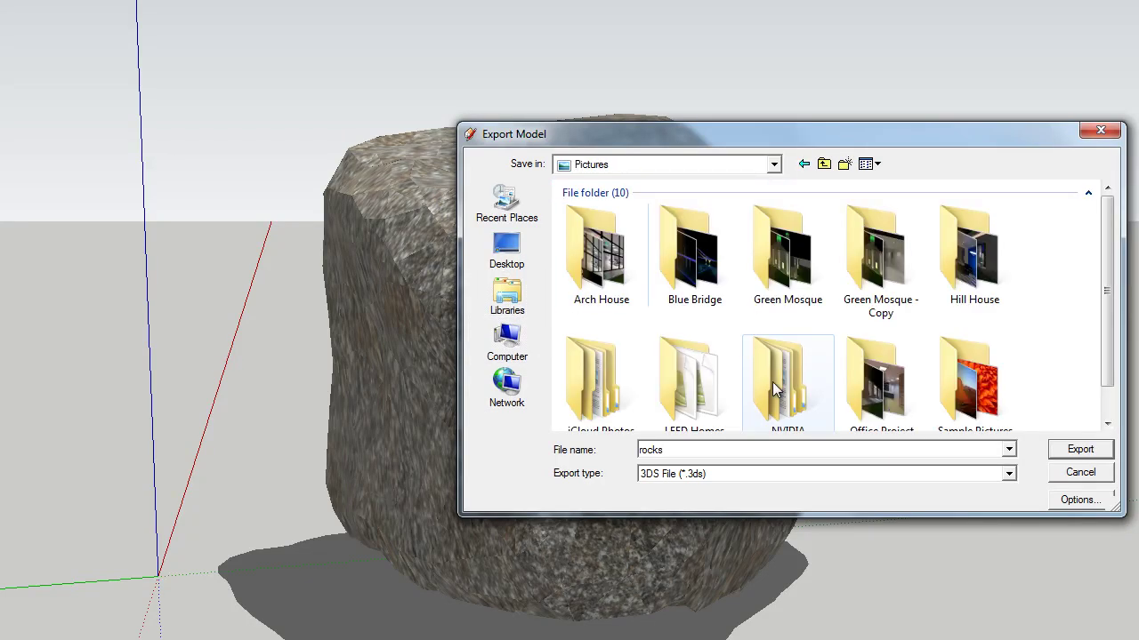
left_click(1078, 450)
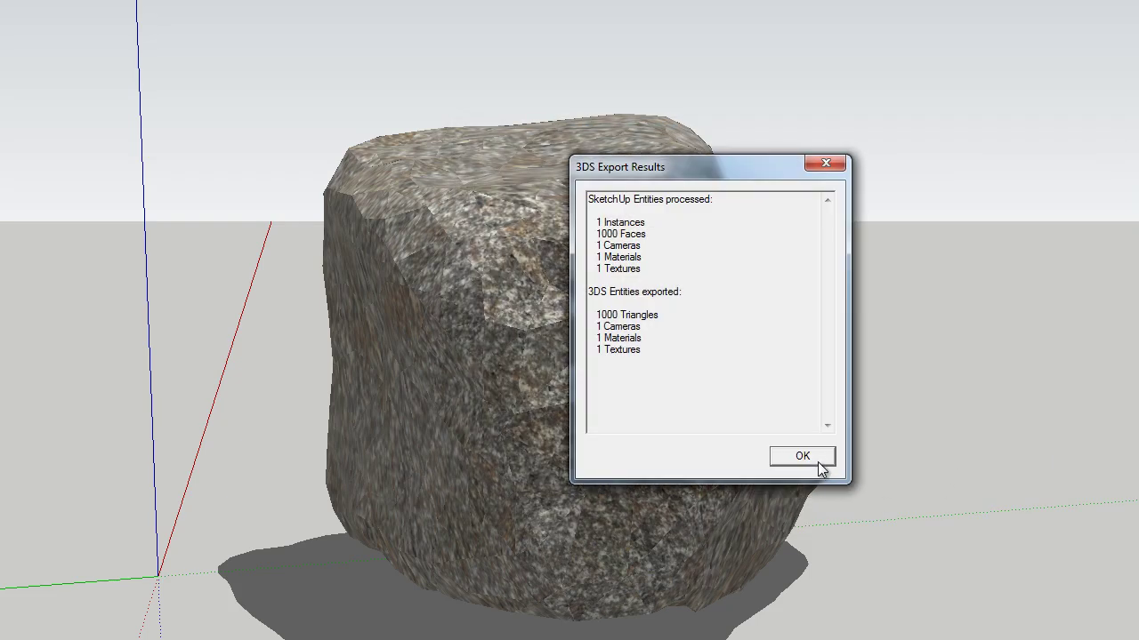
left_click(817, 461)
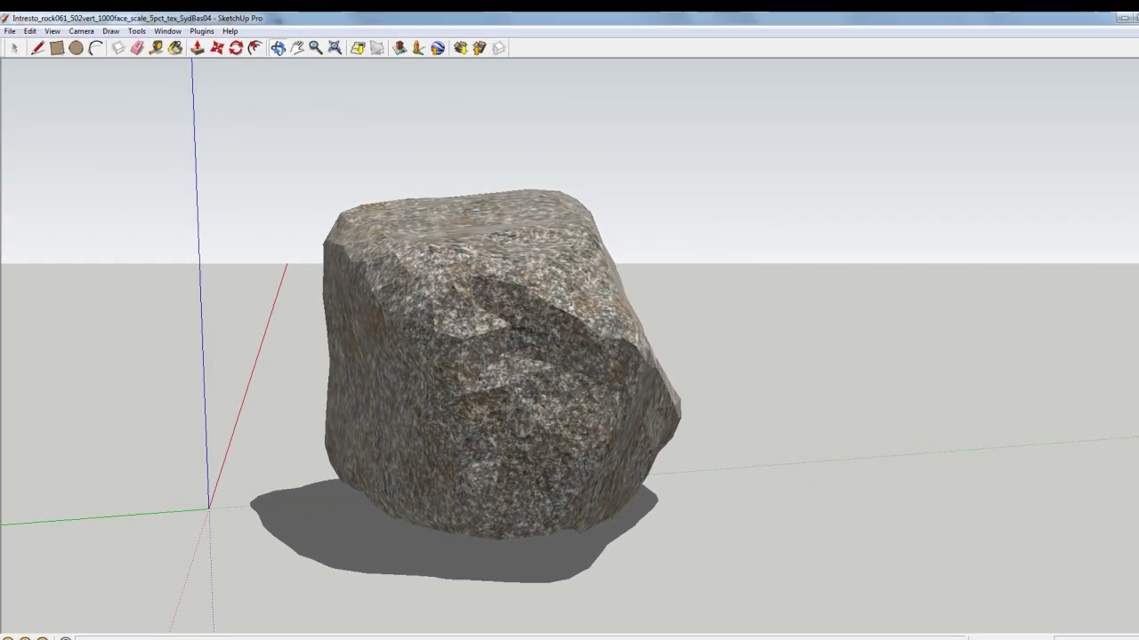
Switch to Windows Explorer and locate the exported rocks 3DS file in the Pictures library
left_click(304, 639)
left_click(213, 569)
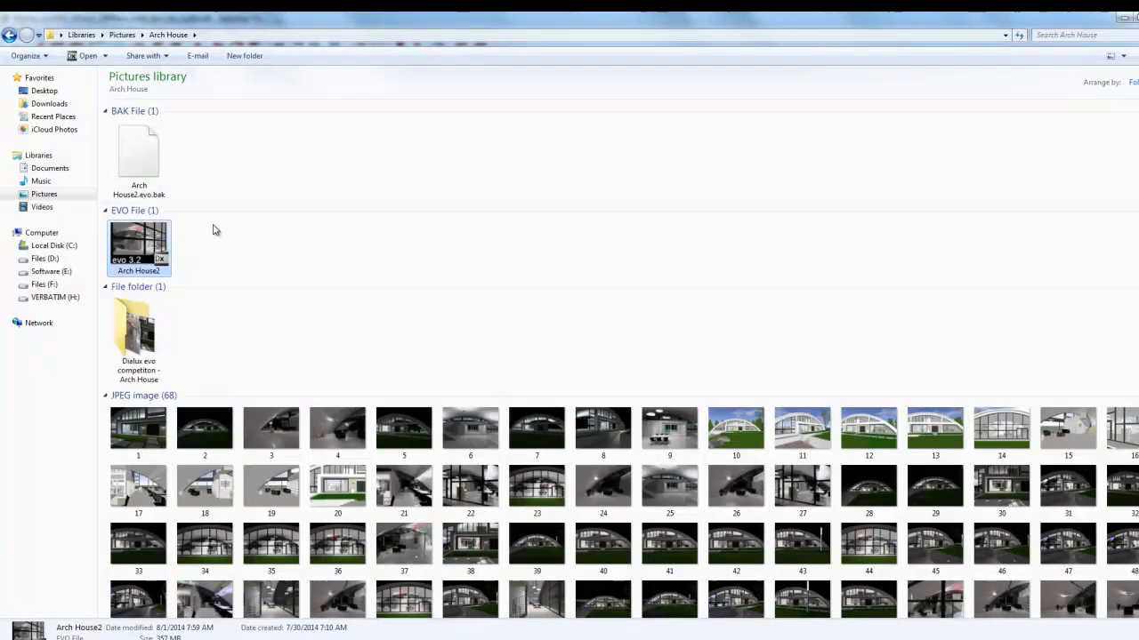
left_click(44, 194)
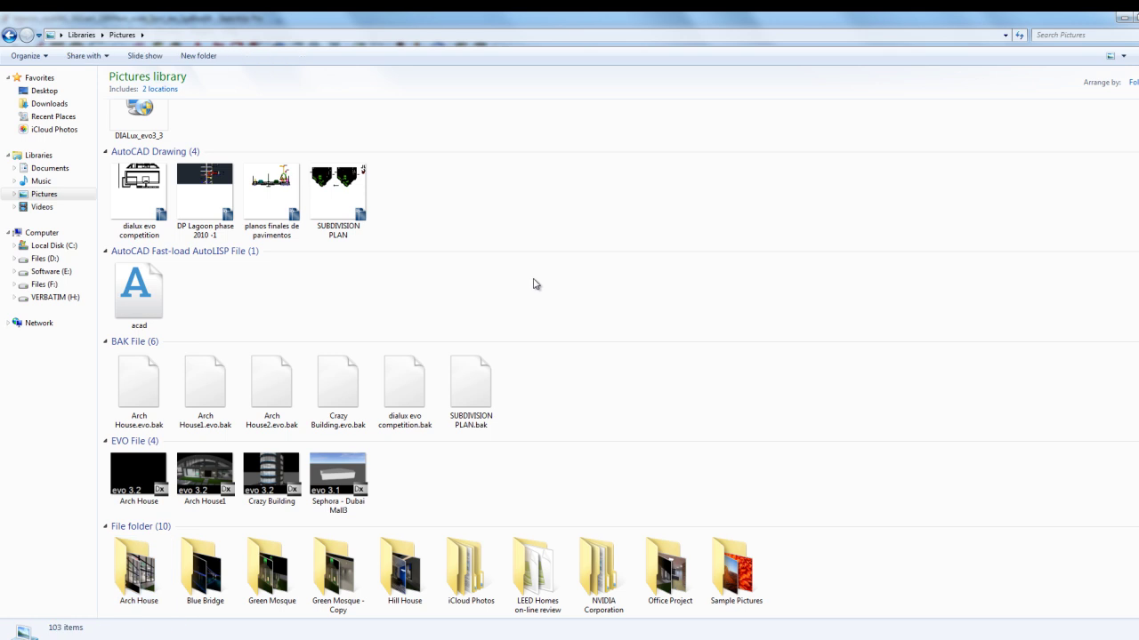
left_click(143, 153)
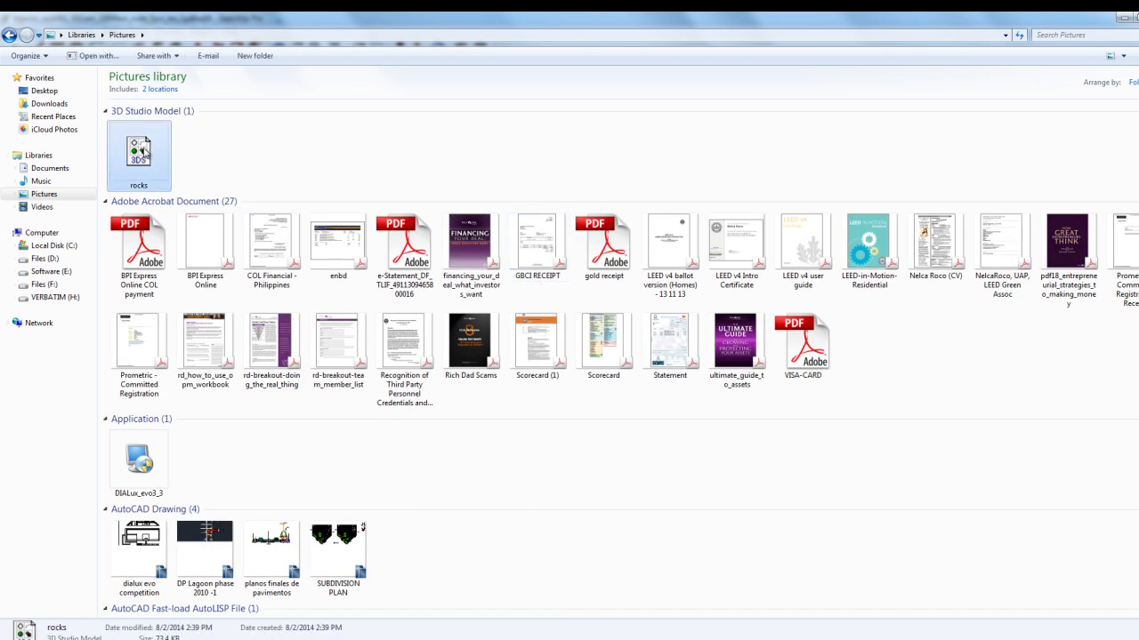
left_click(242, 161)
left_click(165, 156)
left_click(250, 163)
left_click(139, 153)
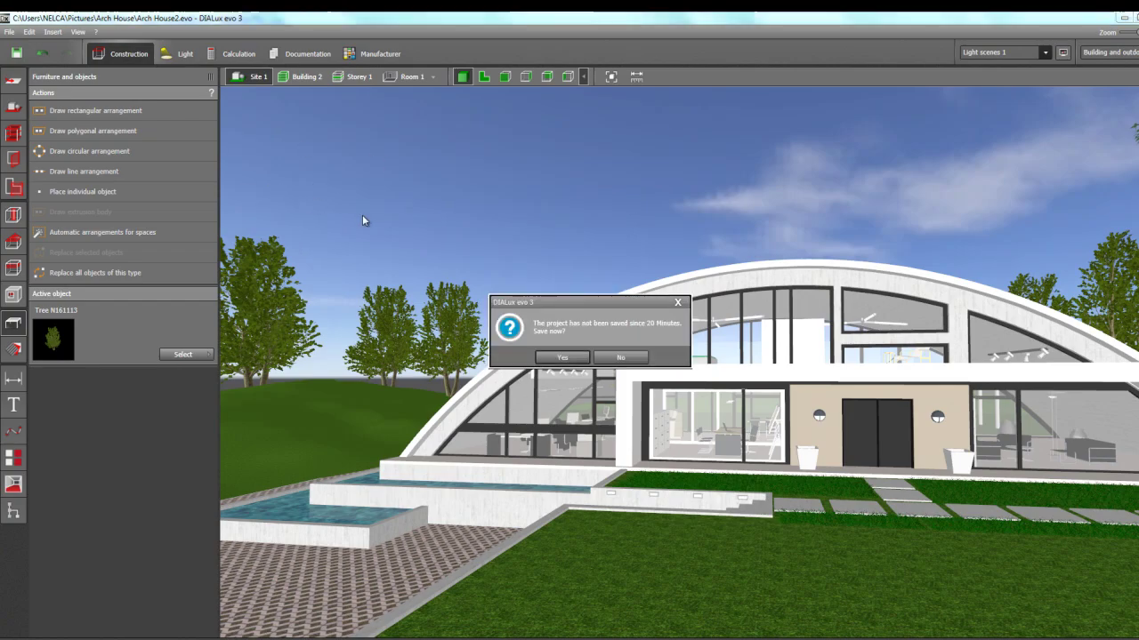
Switch to DIALux evo, dismiss the save reminder and import the rocks 3DS file from the Pictures library
left_click(677, 303)
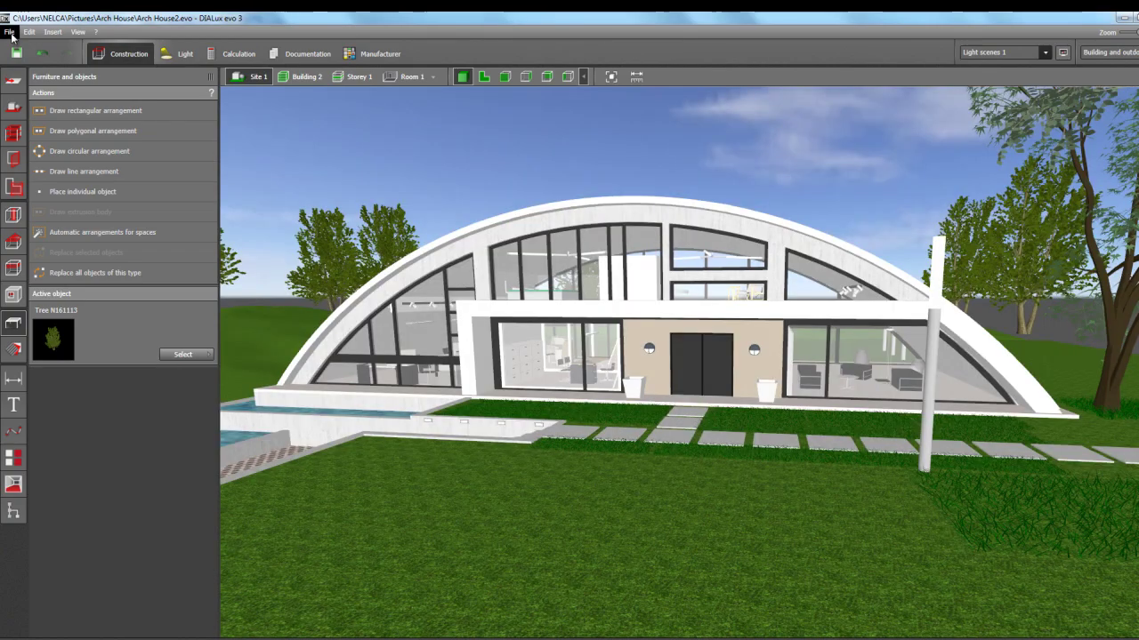
left_click(9, 31)
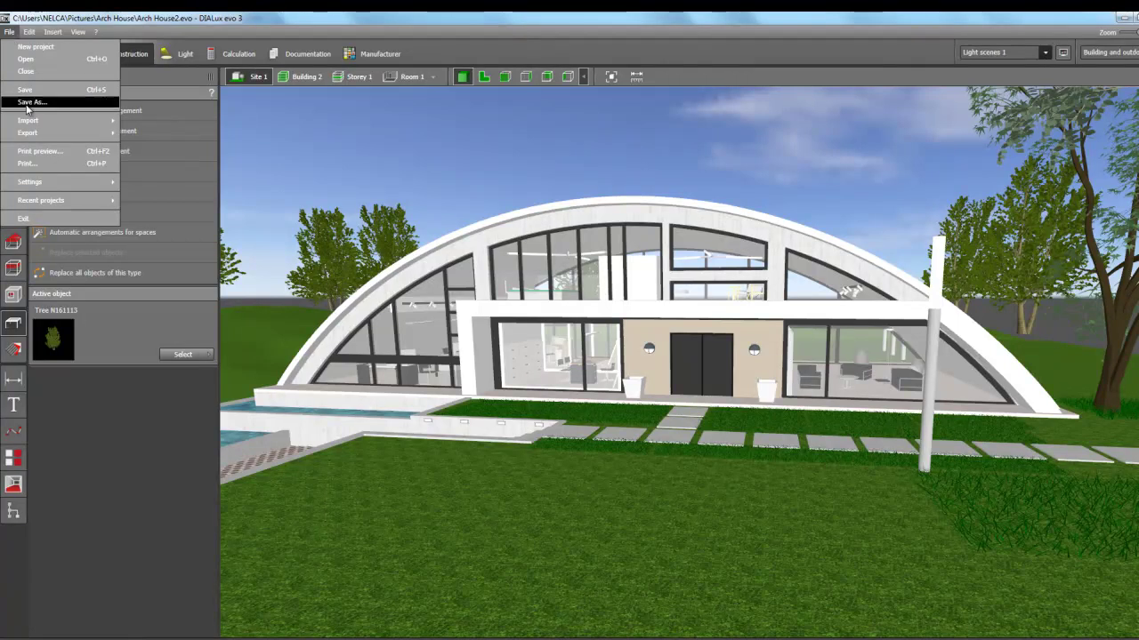
mouse_move(54, 120)
left_click(153, 157)
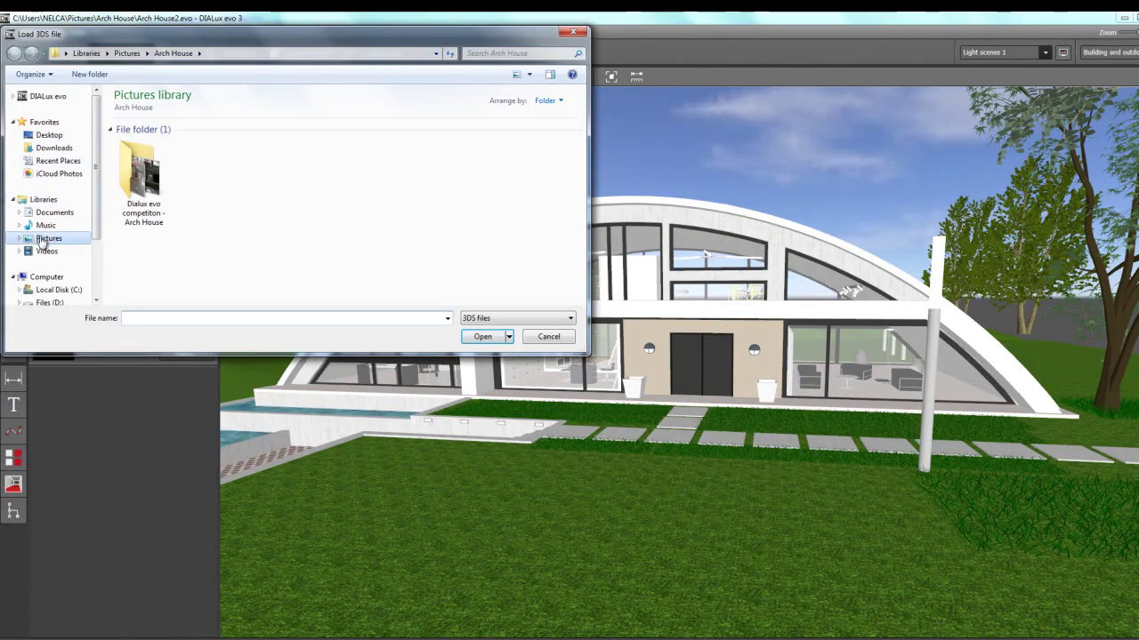
key("alt+Up")
mouse_move(580, 175)
left_mouse_down()
mouse_move(579, 224)
mouse_move(578, 155)
left_mouse_up()
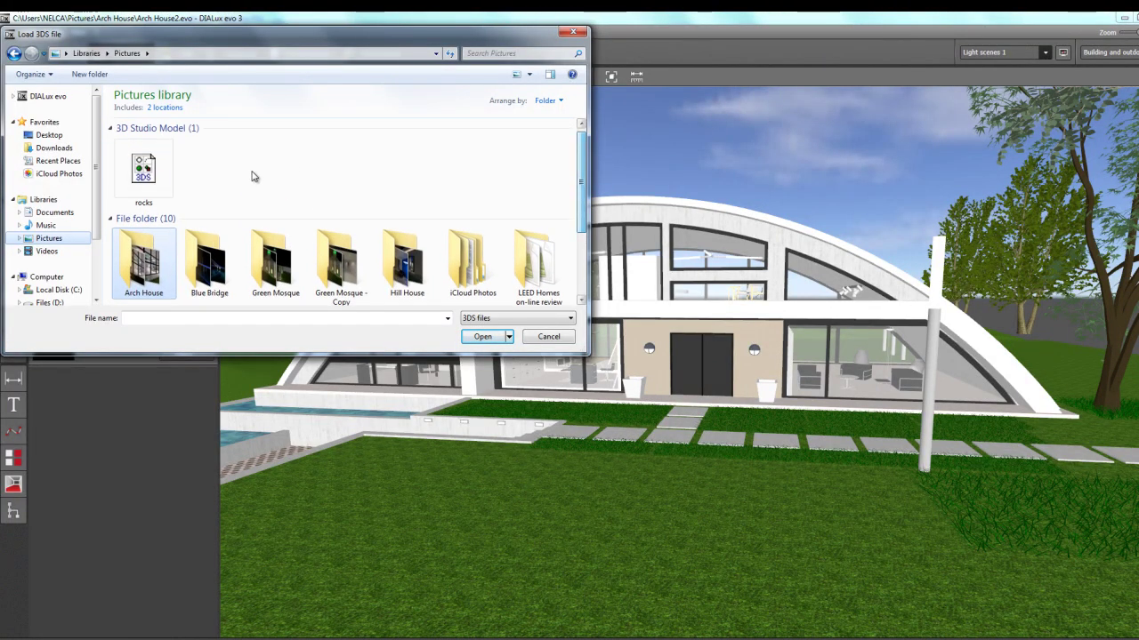
left_click(151, 173)
left_click(481, 337)
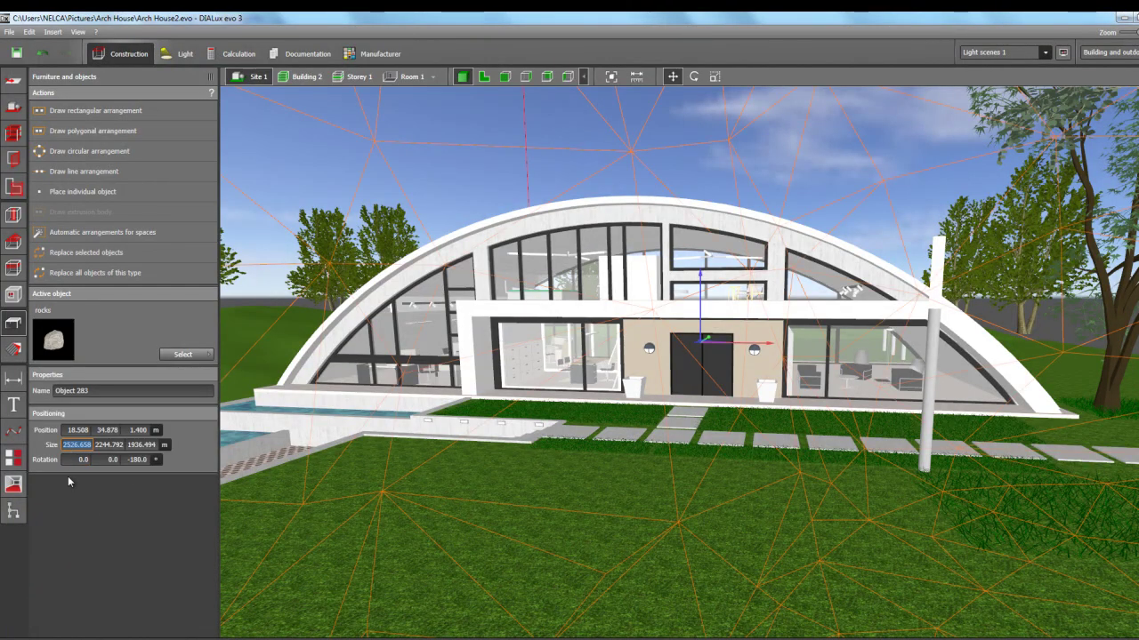
Set the imported rock's length, width and height to 1 m each
type("1")
left_click(102, 446)
type("1")
left_click(135, 447)
type("1")
left_click(102, 445)
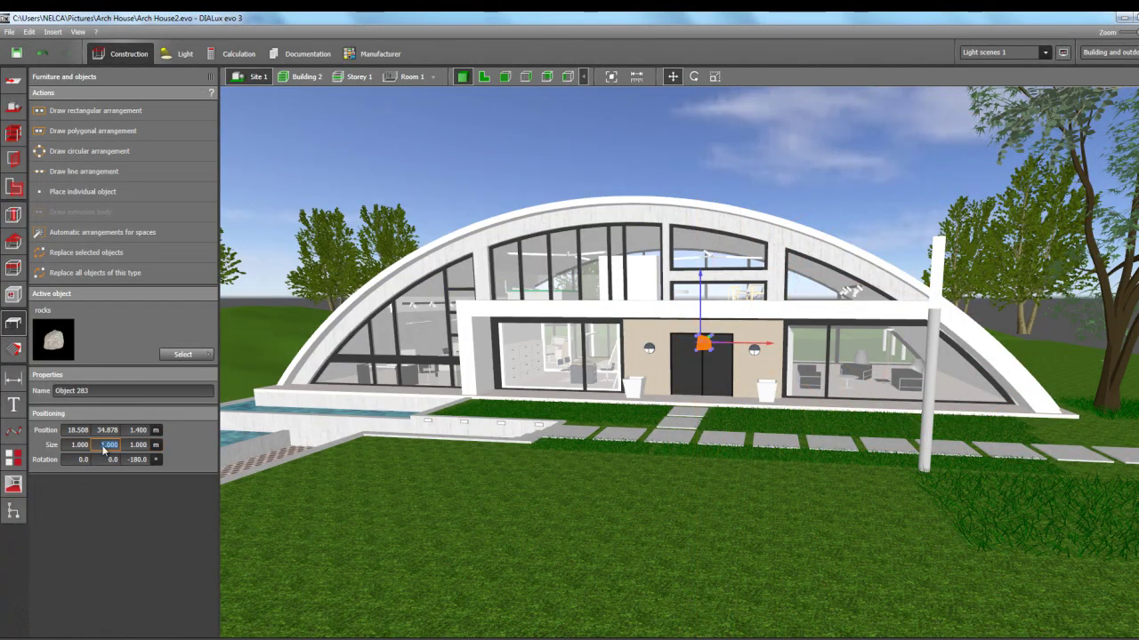
Move the rock onto the front lawn in plan view and raise it to ground level in the right side view, height 2.250 m
left_click(589, 79)
left_click(483, 77)
left_click_drag(786, 326, 813, 511)
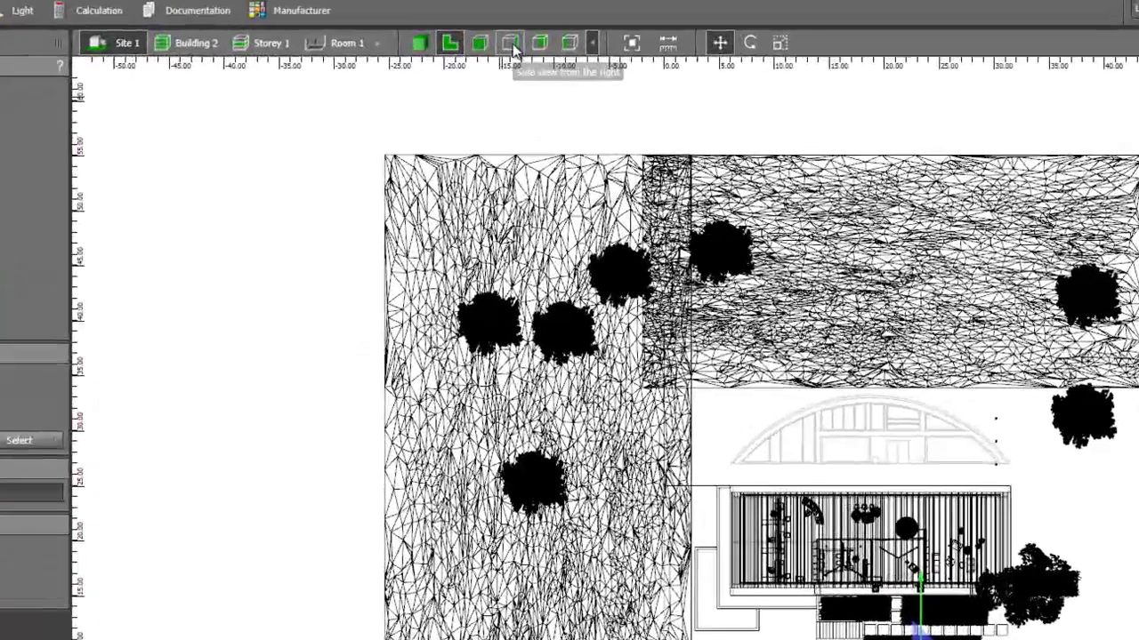
left_click(526, 77)
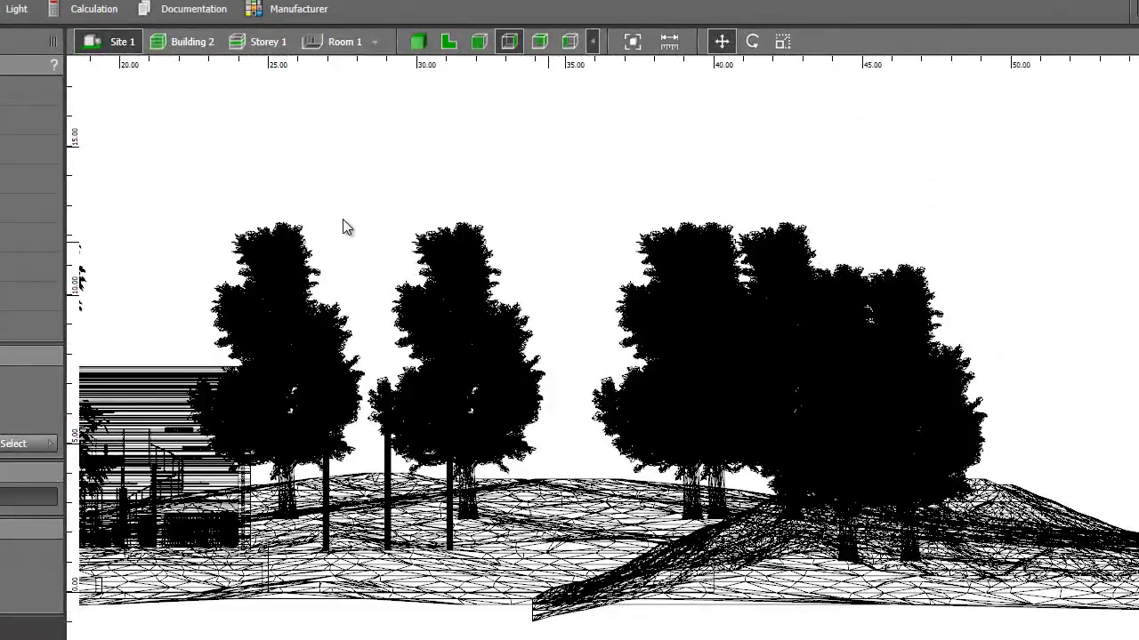
left_click_drag(478, 505, 483, 478)
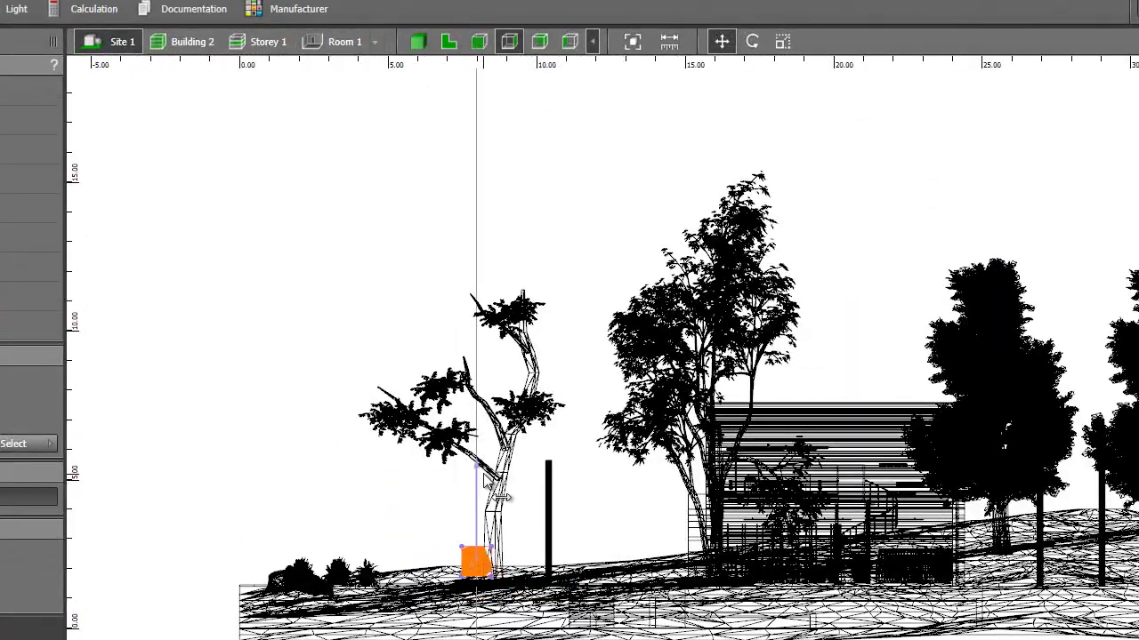
Return to the 3D view, fit the whole scene and bring the house front with the rock into close view
left_click(448, 42)
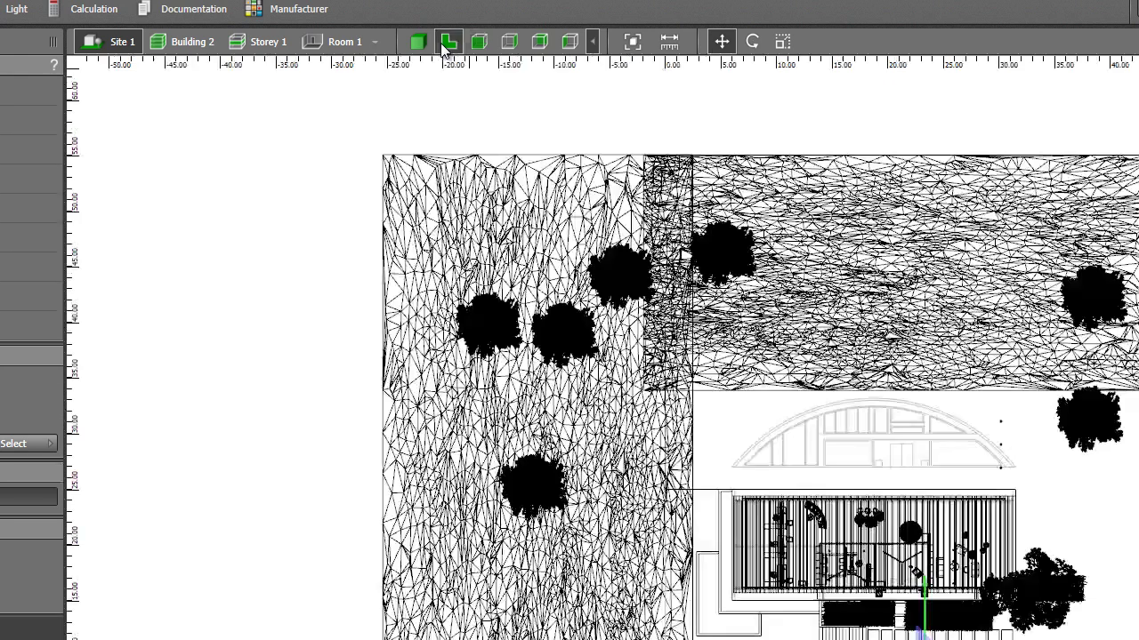
left_click(417, 41)
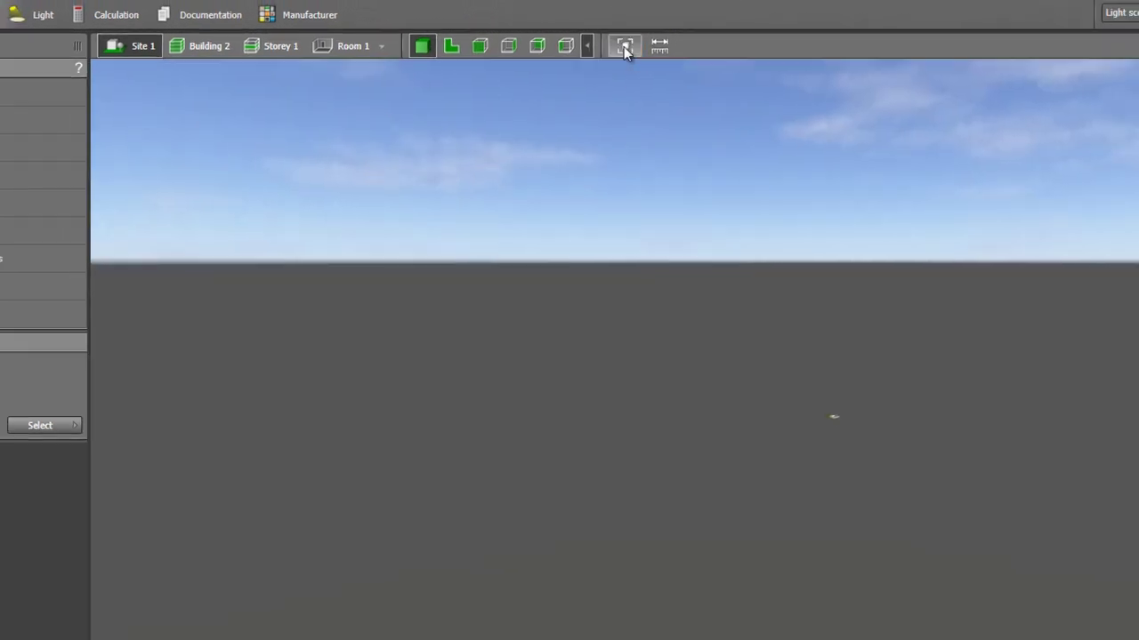
left_click(632, 41)
middle_click_drag(457, 223, 592, 308)
right_click_drag(591, 304, 607, 329)
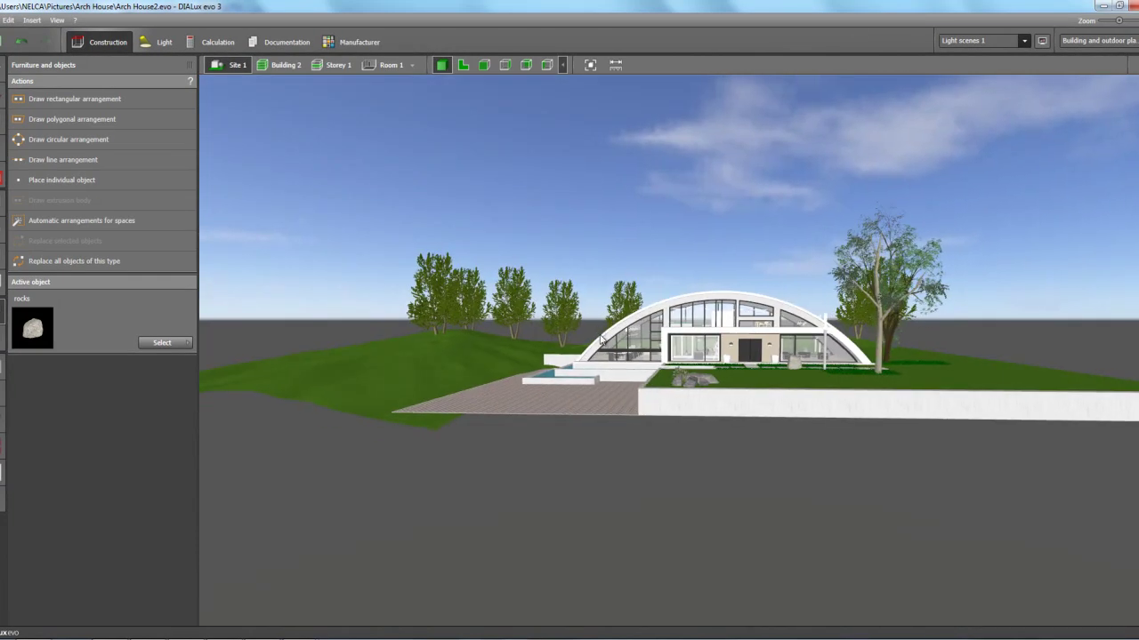
scroll(607, 329, "up", 6)
middle_click_drag(694, 241, 599, 276)
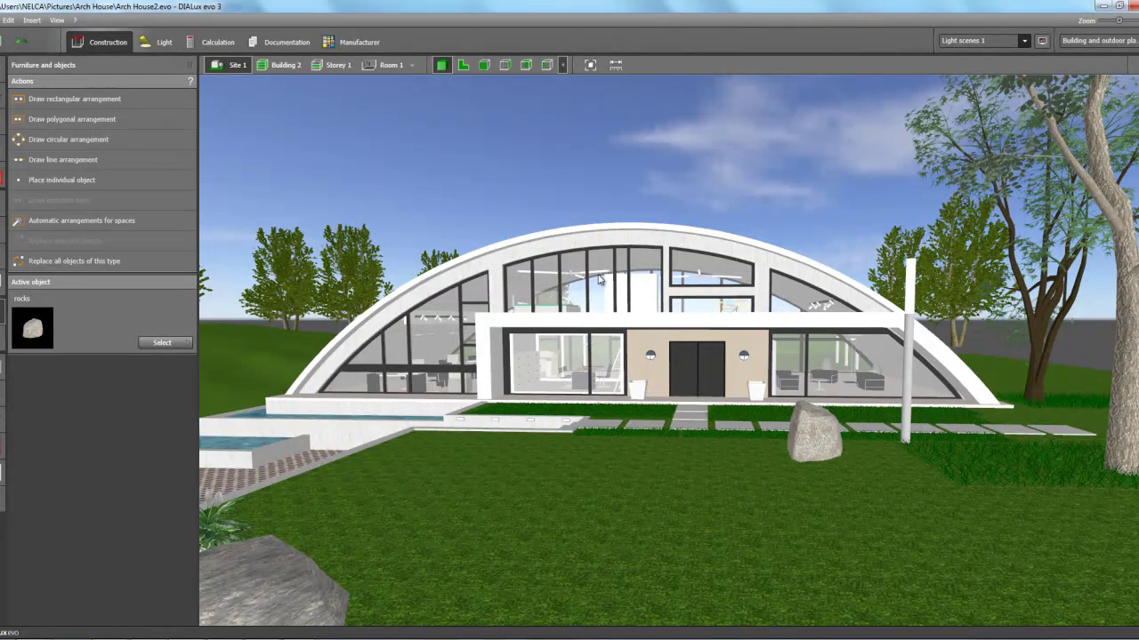
Select the rock on the lawn and examine how it sits on the ground from a low and a higher viewpoint
left_click(795, 428)
left_click(759, 134)
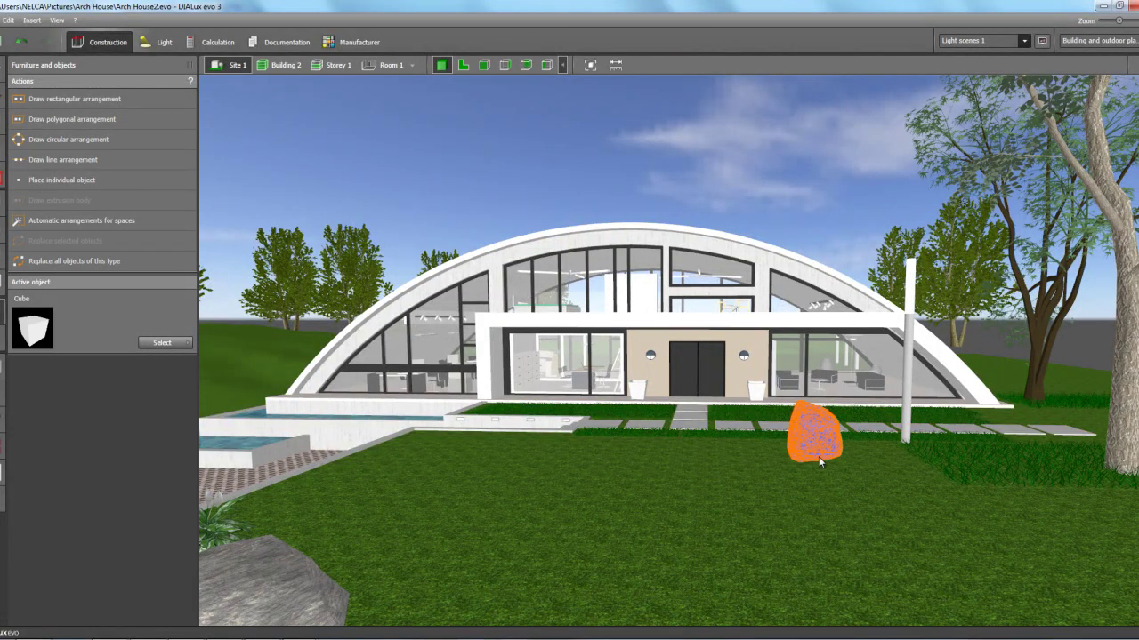
left_click(817, 450)
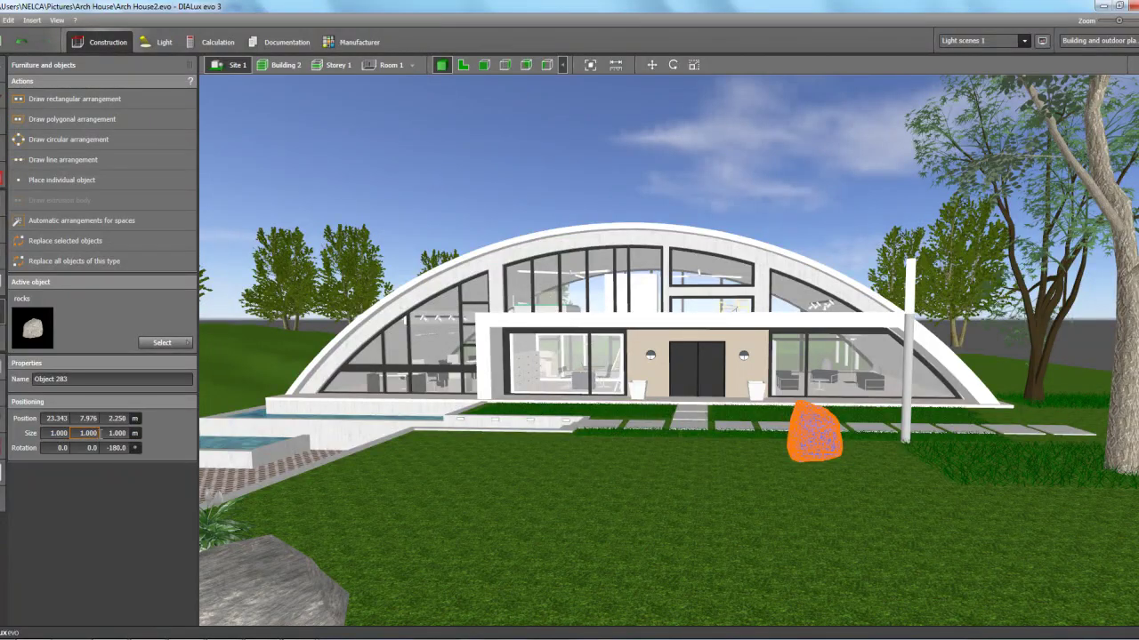
left_click(430, 173)
right_click_drag(514, 200, 523, 206)
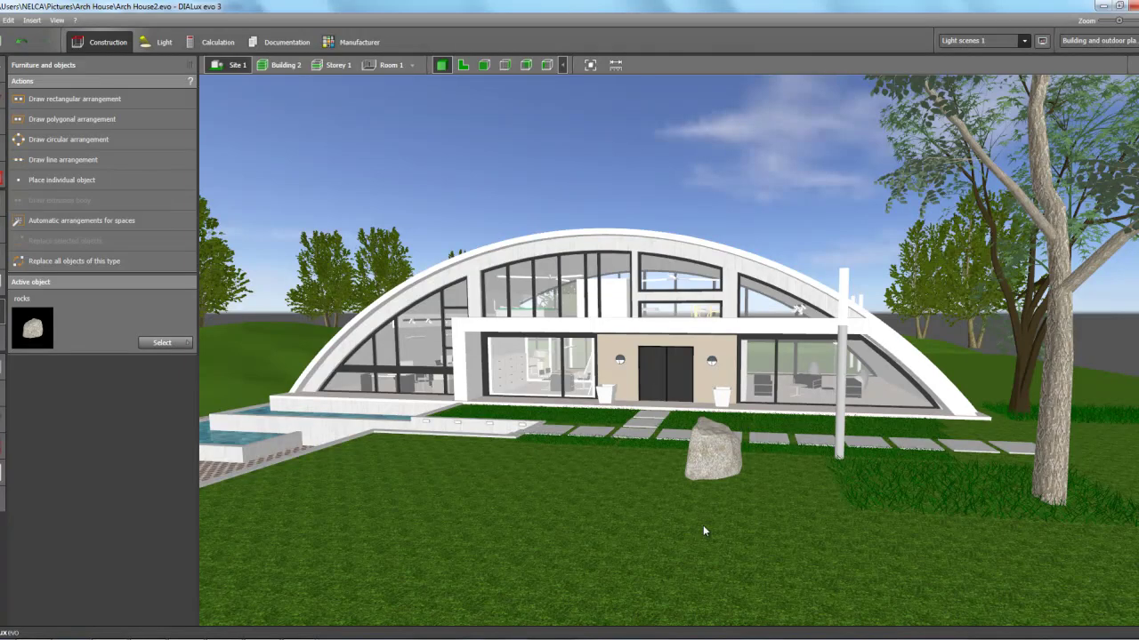
scroll(704, 524, "up", 2)
middle_click_drag(750, 458, 753, 460)
scroll(752, 460, "down", 2)
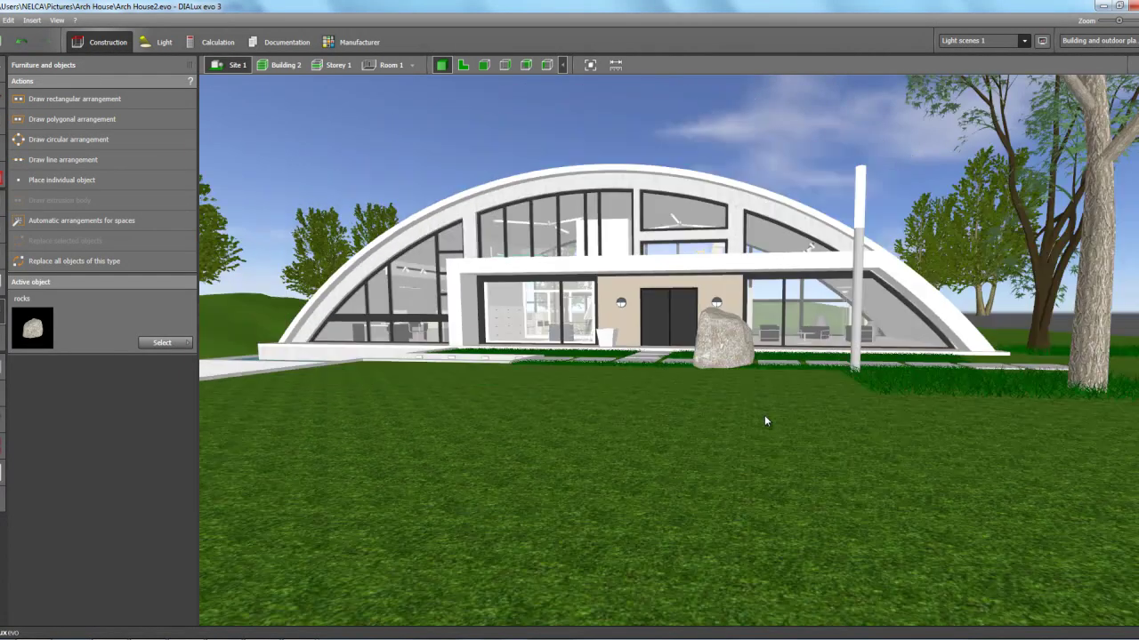
left_click(727, 363)
left_click(709, 336)
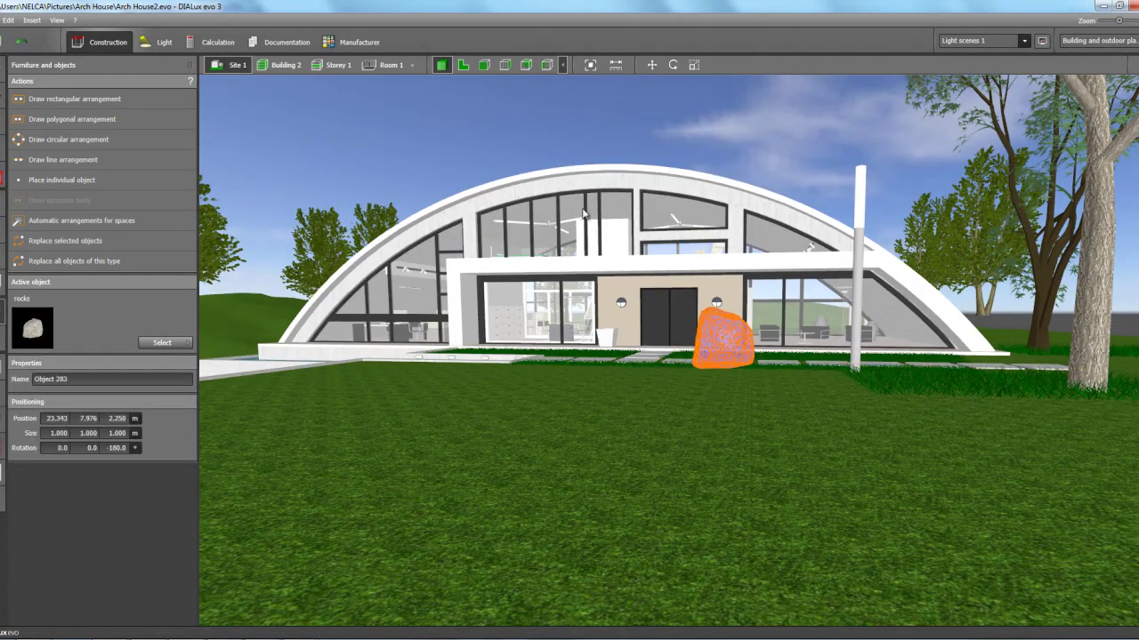
scroll(462, 347, "down", 3)
right_click_drag(462, 359, 470, 390)
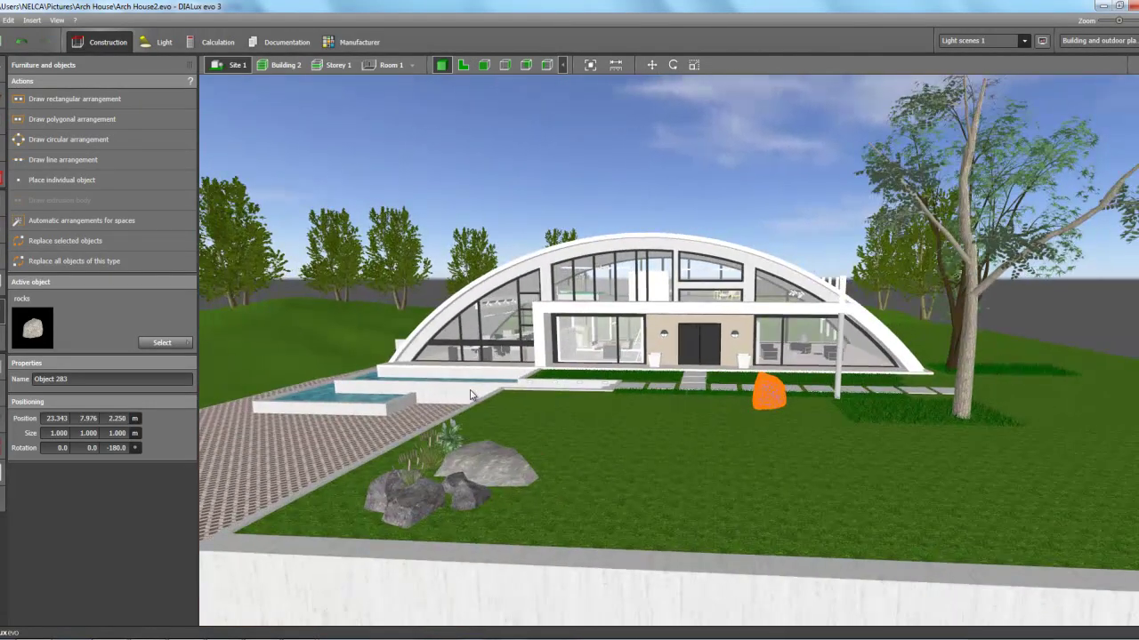
Move the rock sideways to X 27.709 m beside the large tree and lower it to a height of 1.646 m
left_click(572, 214)
scroll(814, 376, "up", 3)
left_click(825, 425)
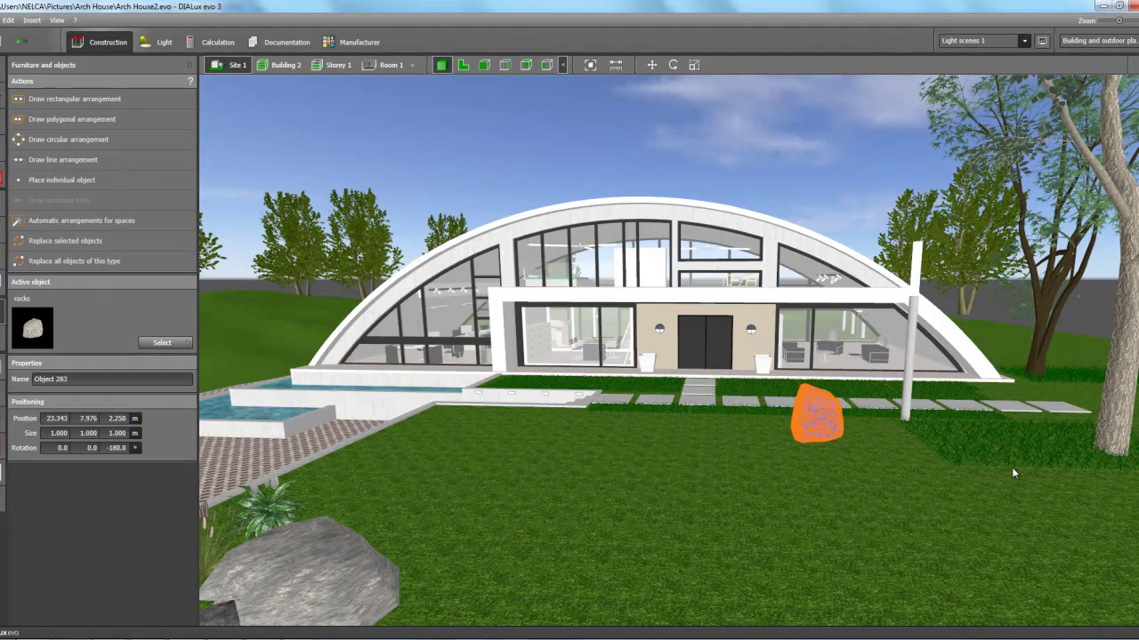
right_click(832, 422)
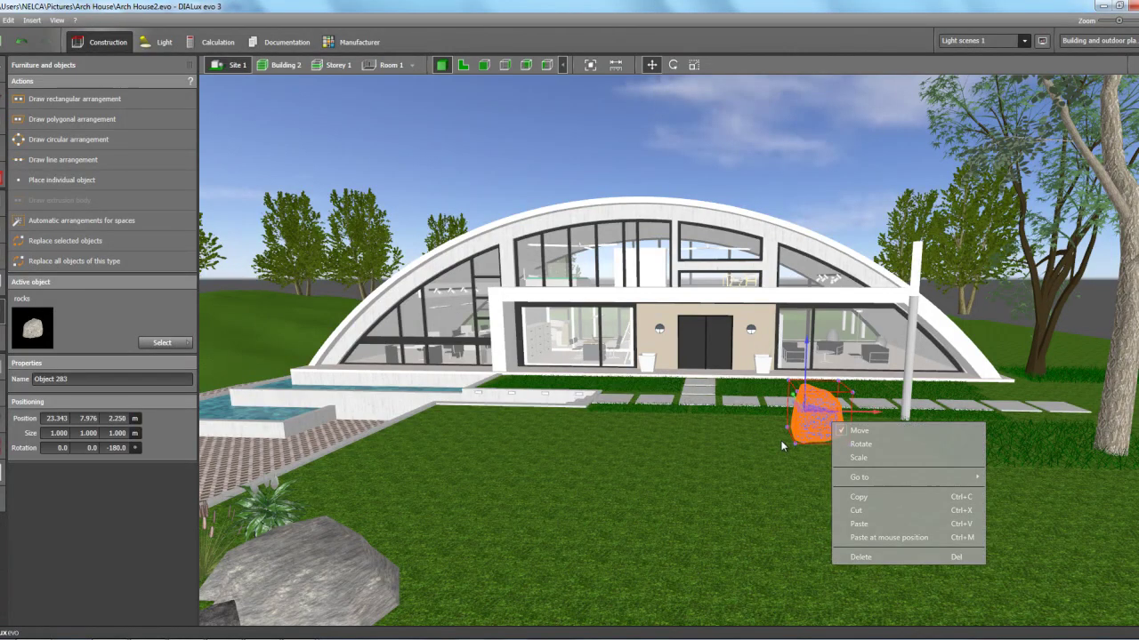
left_click(854, 431)
left_click_drag(905, 413, 1046, 412)
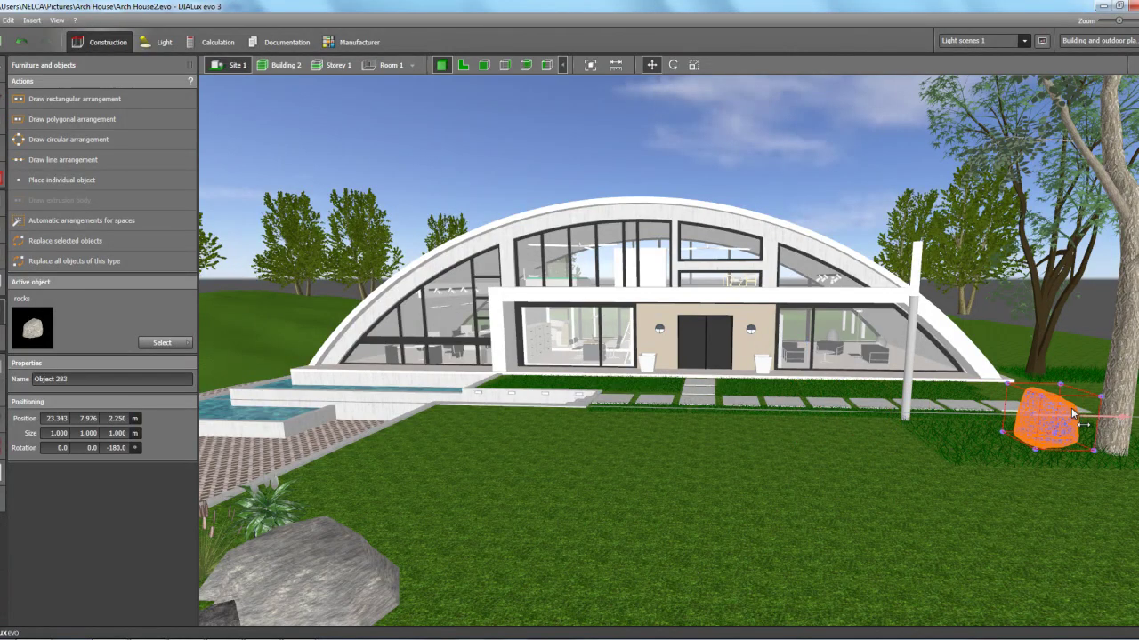
left_click_drag(1048, 348, 1048, 378)
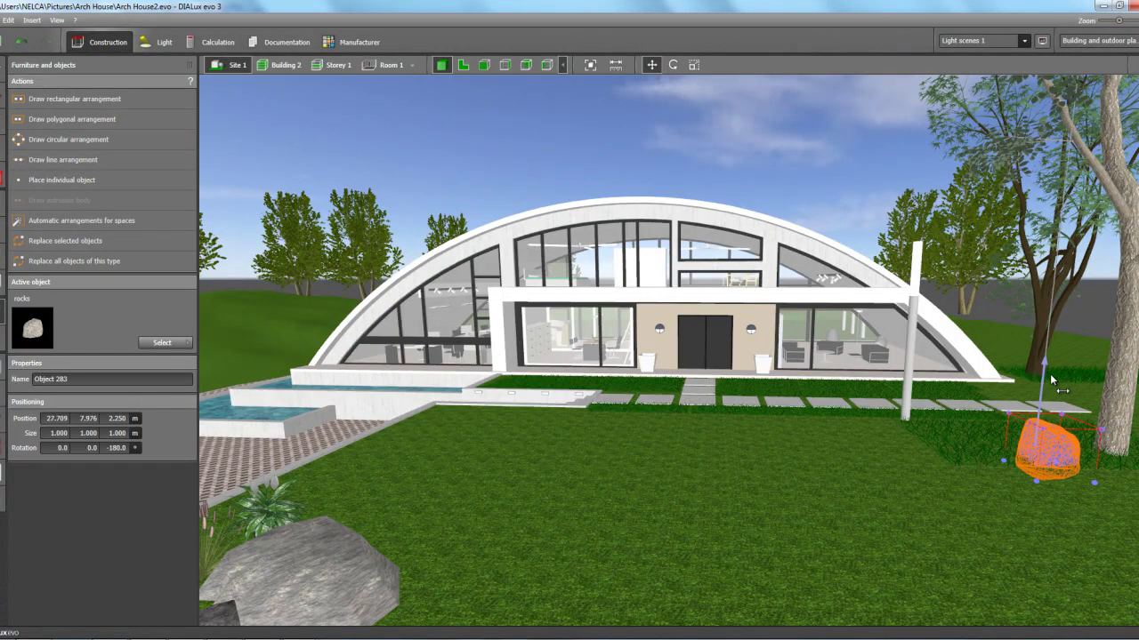
left_click(820, 185)
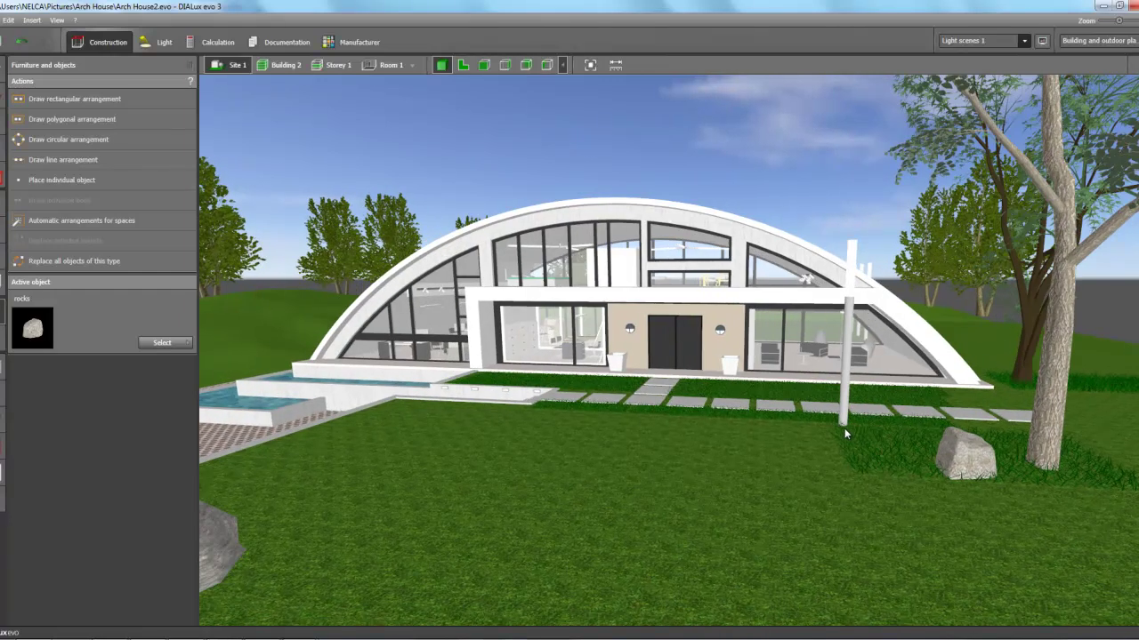
Rotate the rock to -60° about its vertical axis in plan view and return to the 3D view
left_click(943, 449)
left_click(463, 65)
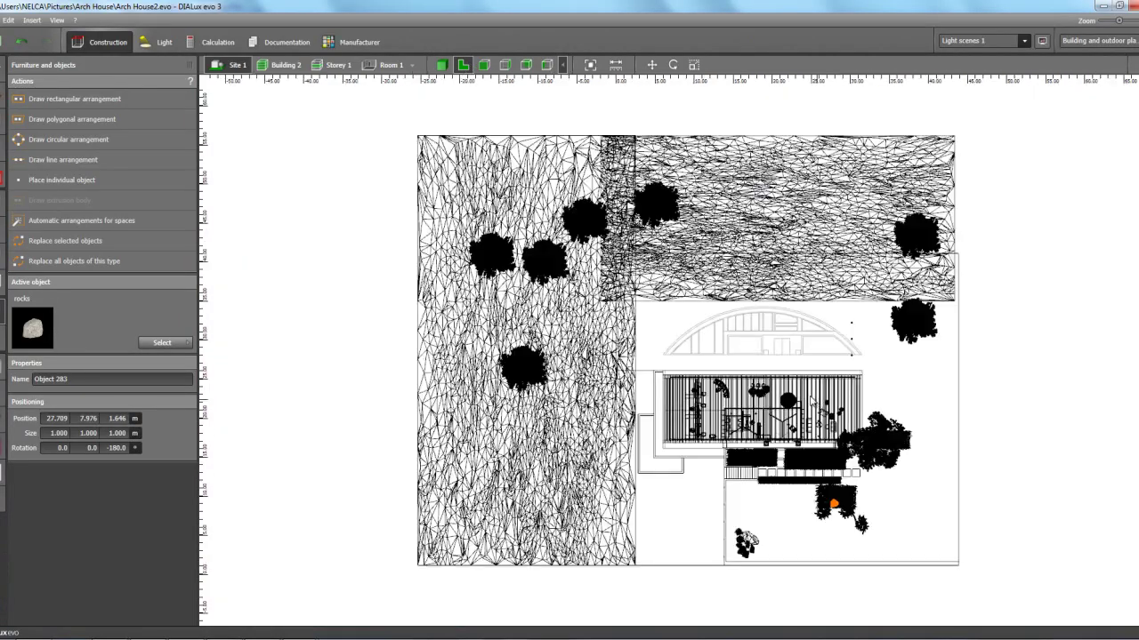
scroll(765, 333, "up", 4)
scroll(765, 334, "up", 2)
right_click(833, 233)
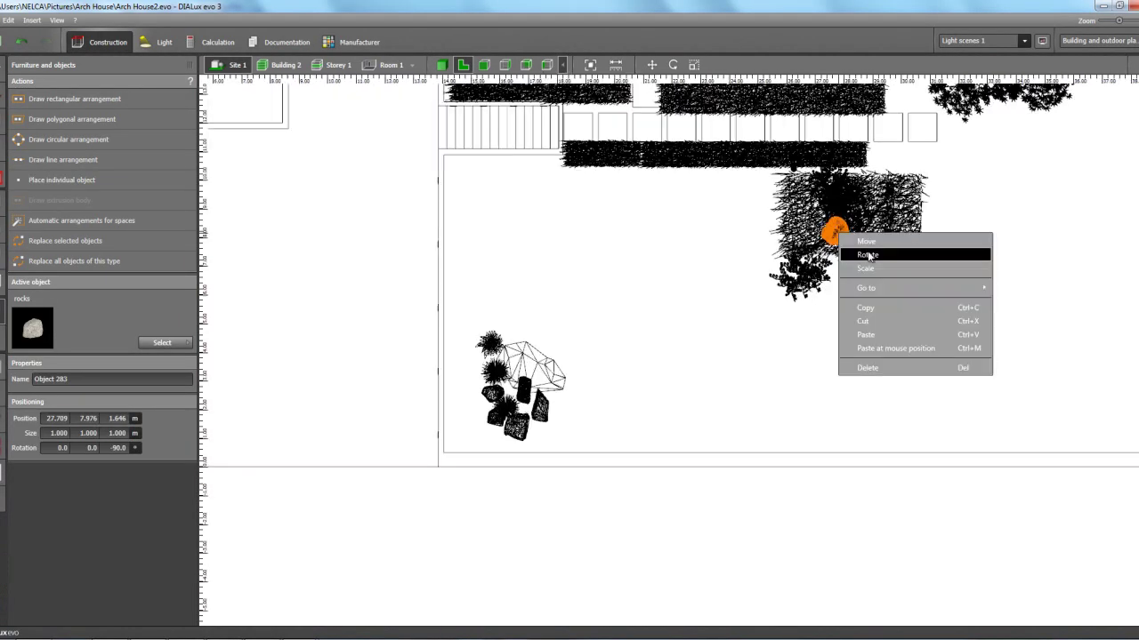
left_click(858, 257)
left_click(879, 313)
left_click(442, 65)
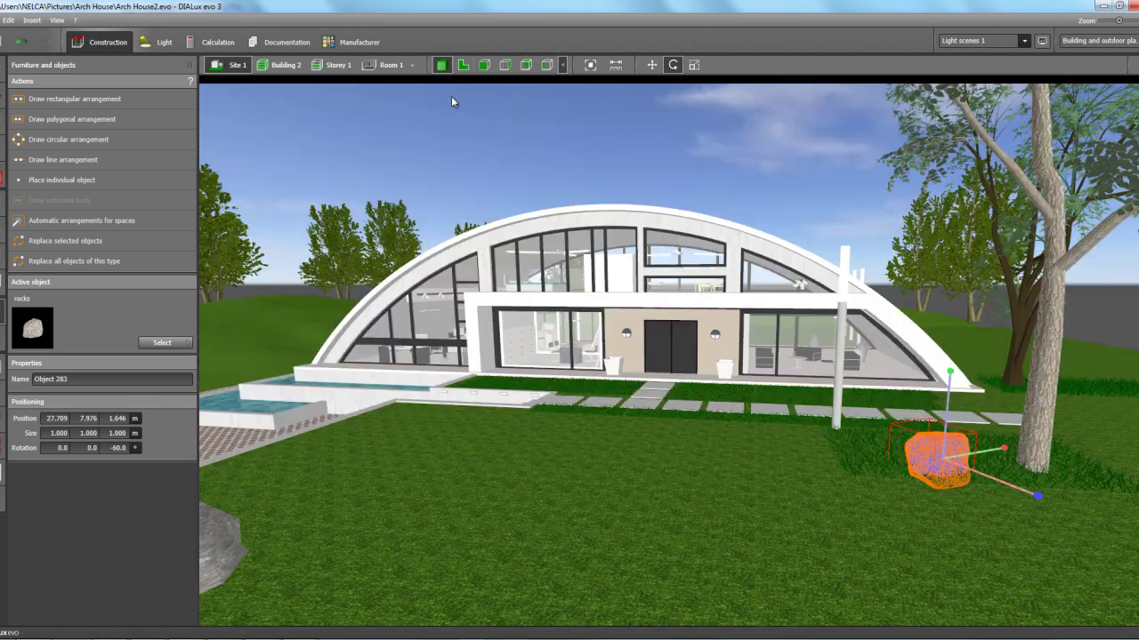
left_click(524, 147)
Set the length and width of the rock beside the tree to 1.5 m each
scroll(560, 213, "down", 4)
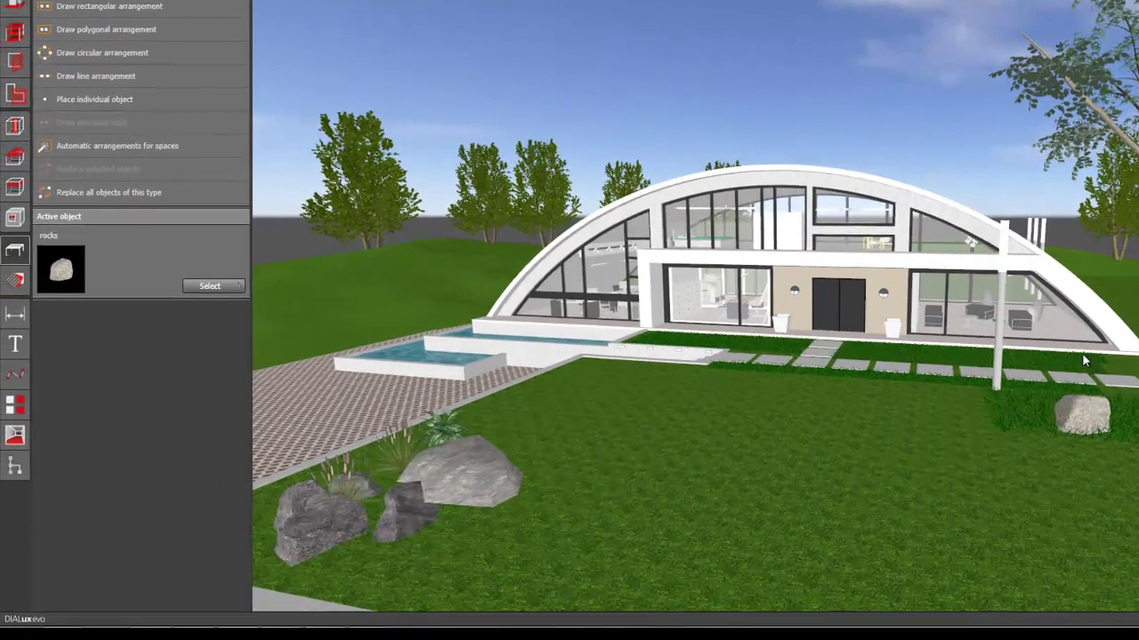
left_click(965, 456)
left_click(91, 389)
type("1.5")
key("Tab")
type("1.5")
key("Return")
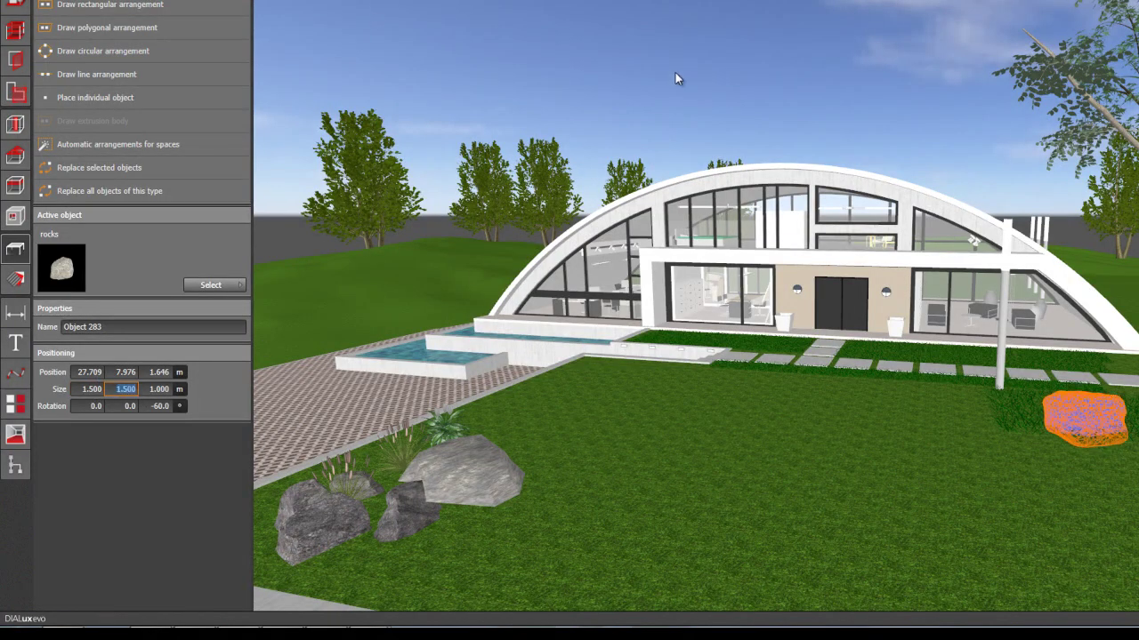
left_click(676, 74)
right_click_drag(536, 266, 576, 291)
left_click_drag(576, 292, 539, 262)
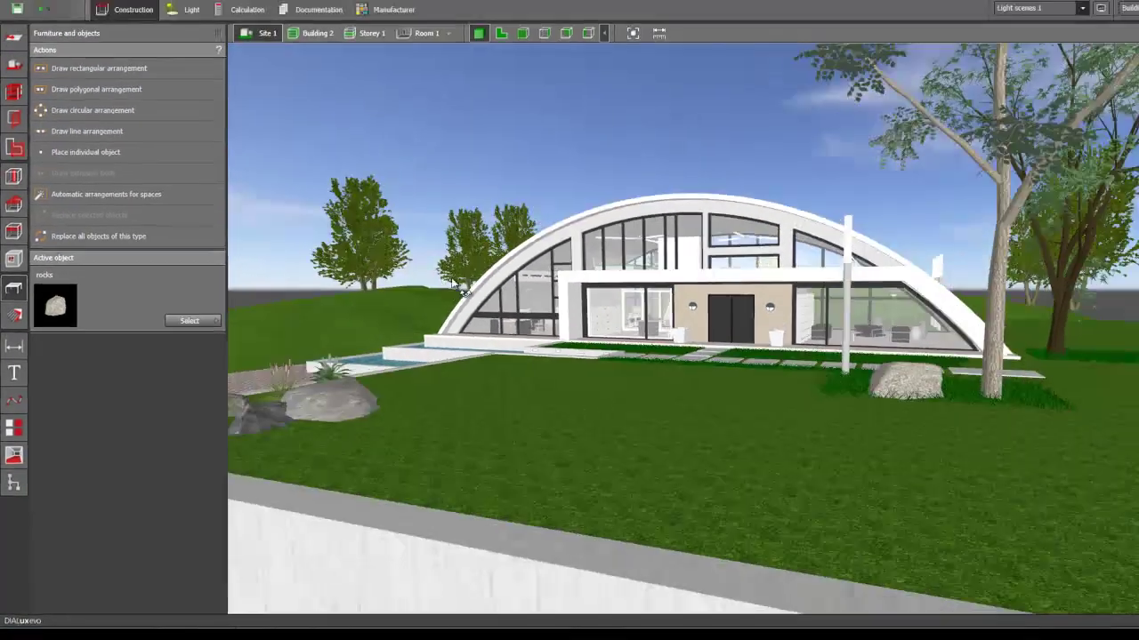